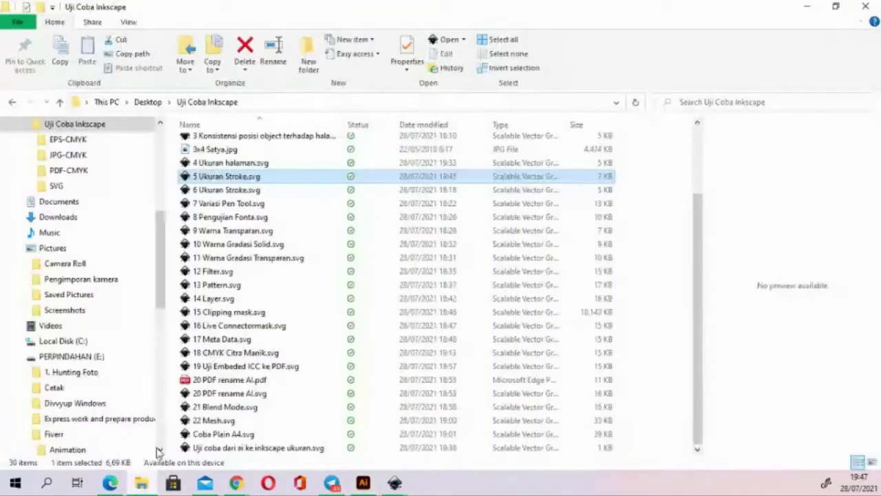
Open 6 Ukuran Stroke.svg from the Uji Coba Inkscape folder with Adobe Illustrator 2021.
left_click(226, 190)
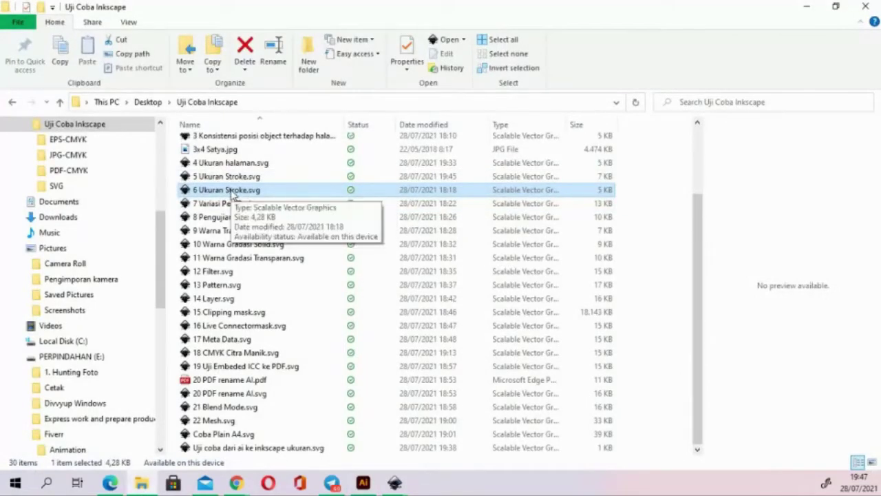
right_click(231, 194)
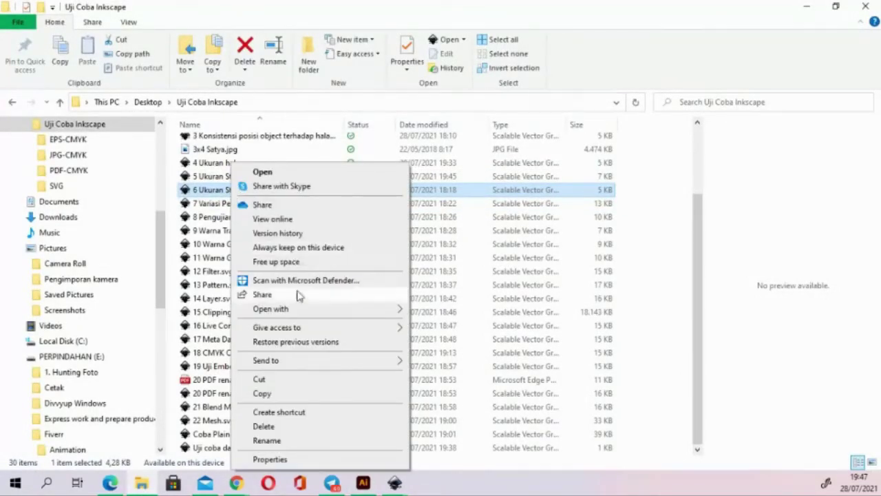
left_click(214, 205)
right_click(222, 194)
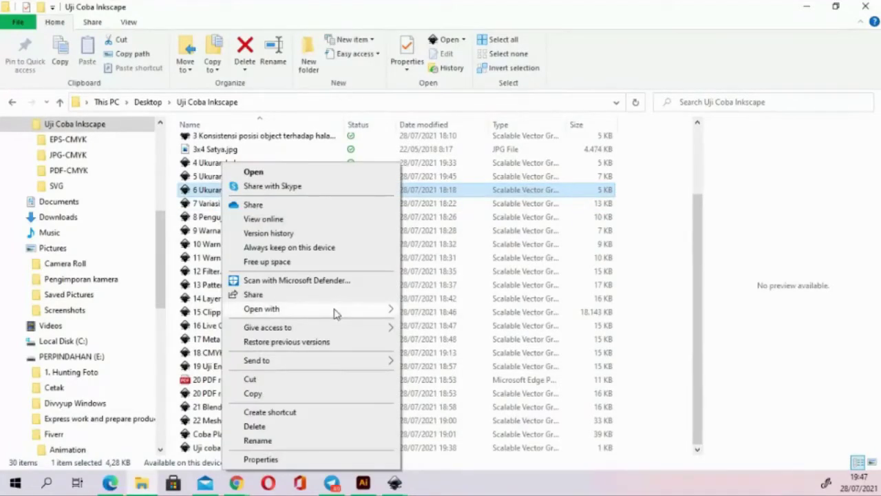
mouse_move(262, 309)
left_click(422, 311)
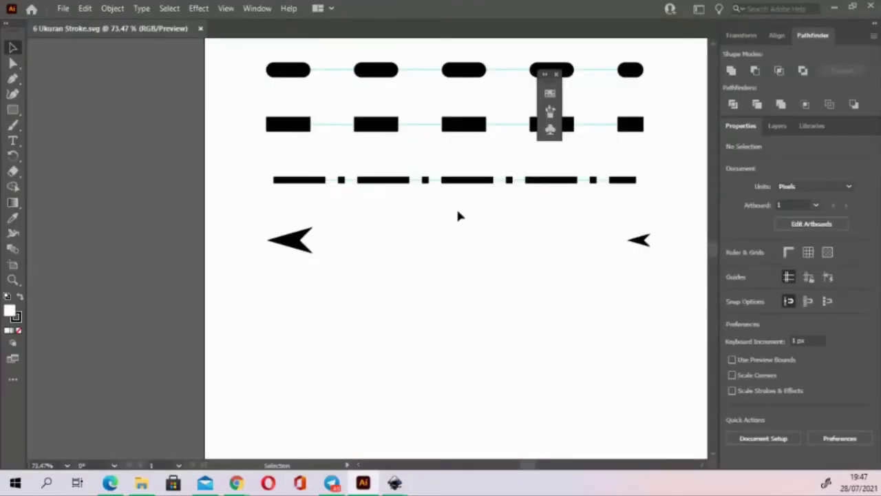
Pan the loaded 6 Ukuran Stroke.svg artboard to view the dash and marker samples.
mouse_move(458, 213)
left_mouse_down()
mouse_move(356, 358)
mouse_move(338, 360)
mouse_move(330, 346)
left_mouse_up()
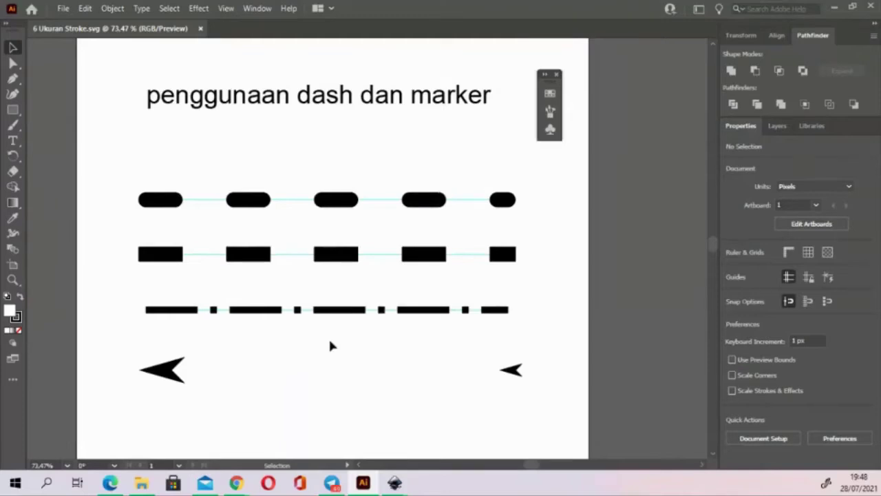
key("alt+Tab")
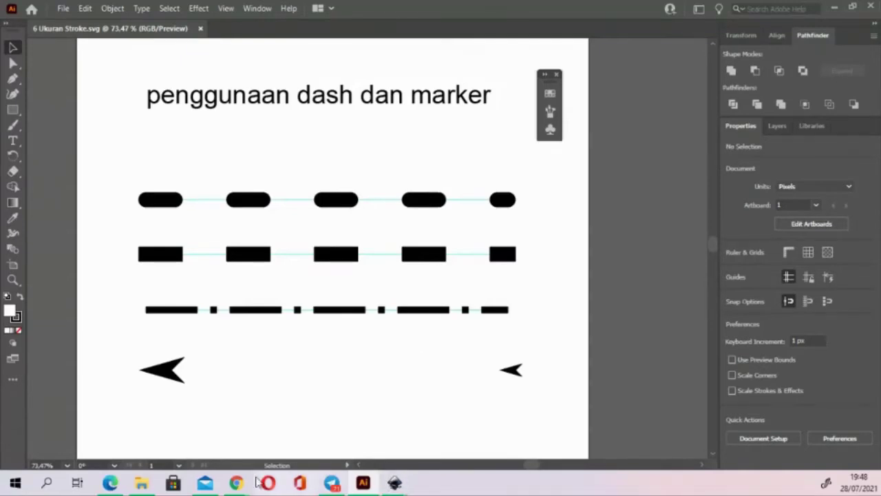
left_click(142, 484)
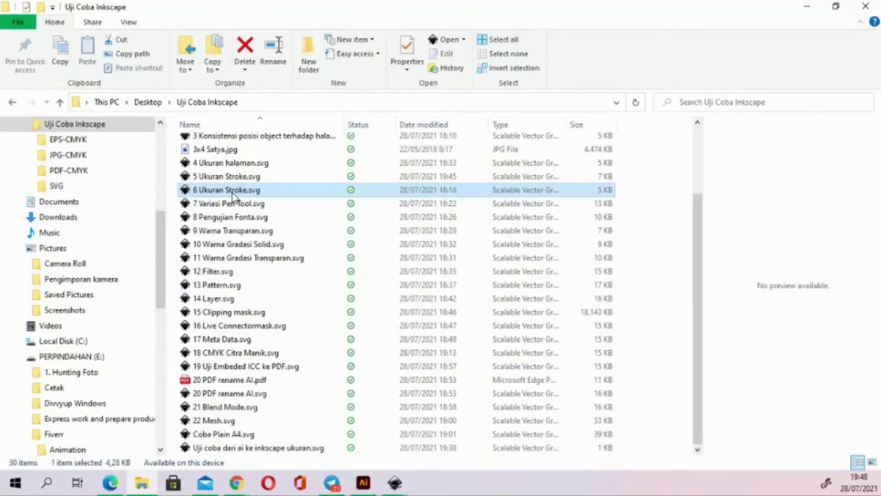
left_click(473, 428)
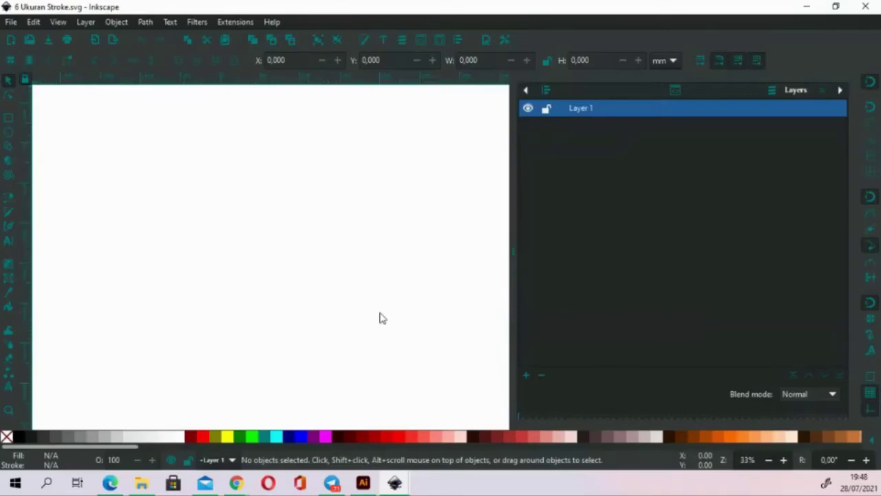
key("alt")
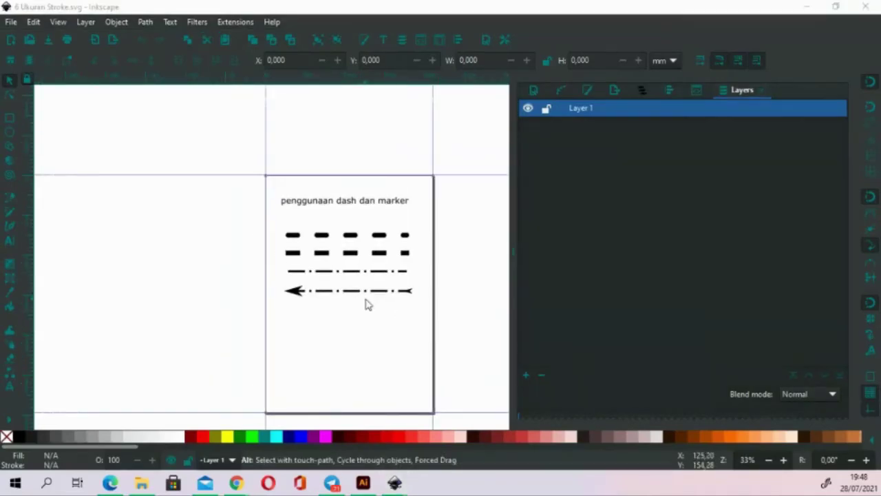
key("alt+Tab")
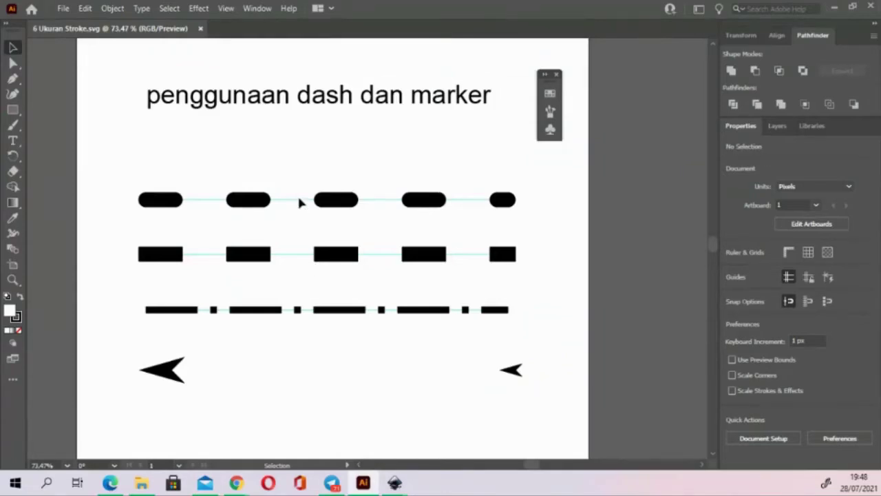
Expand svg6 and layer1 in the Layers panel and target the marker, heading and rounded dashed paths.
left_click(157, 199)
left_click(188, 203)
left_click(778, 128)
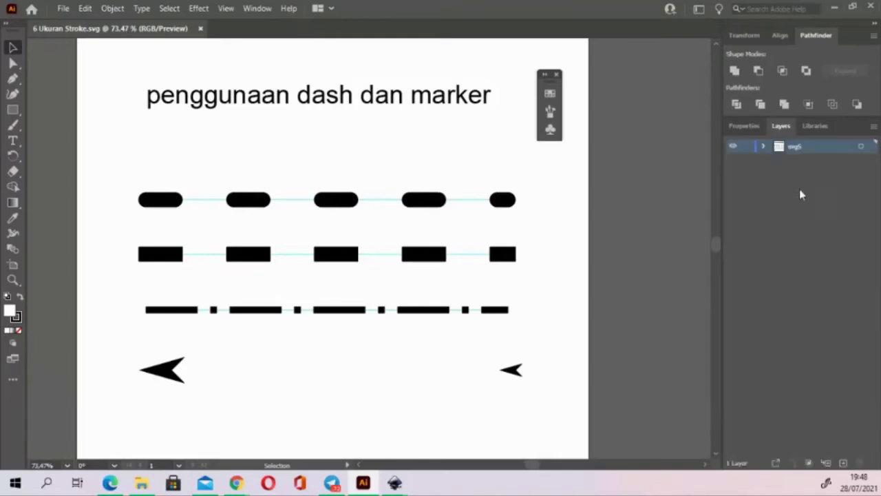
left_click(764, 147)
left_click(778, 159)
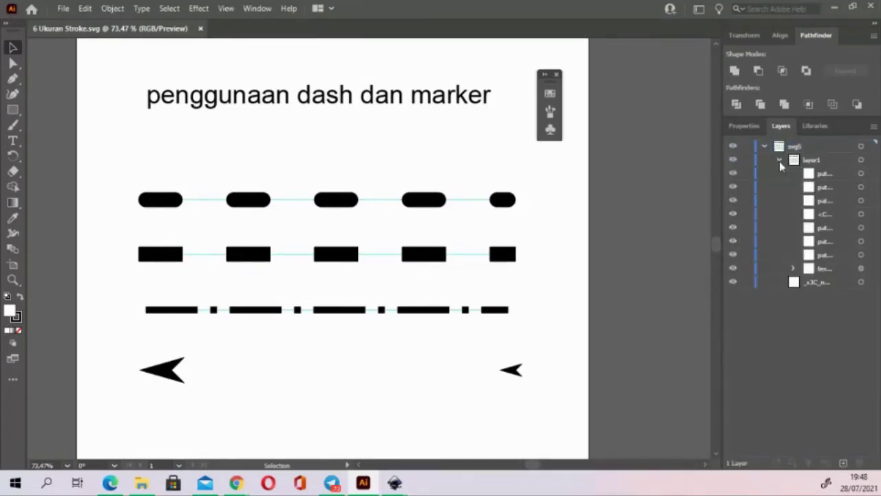
left_click(862, 174)
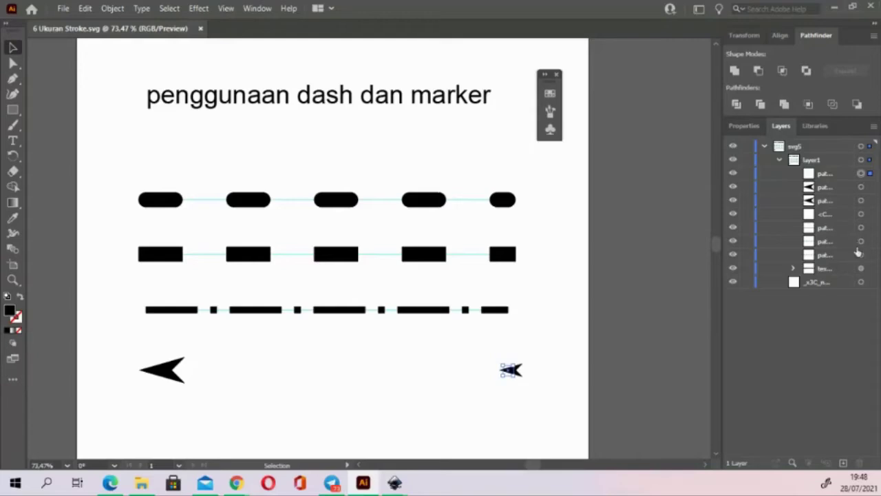
left_click(862, 268)
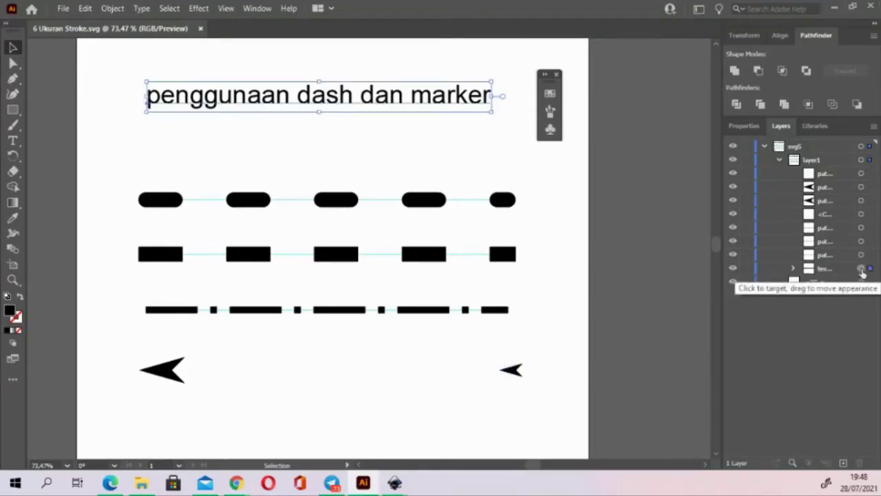
left_click(861, 255)
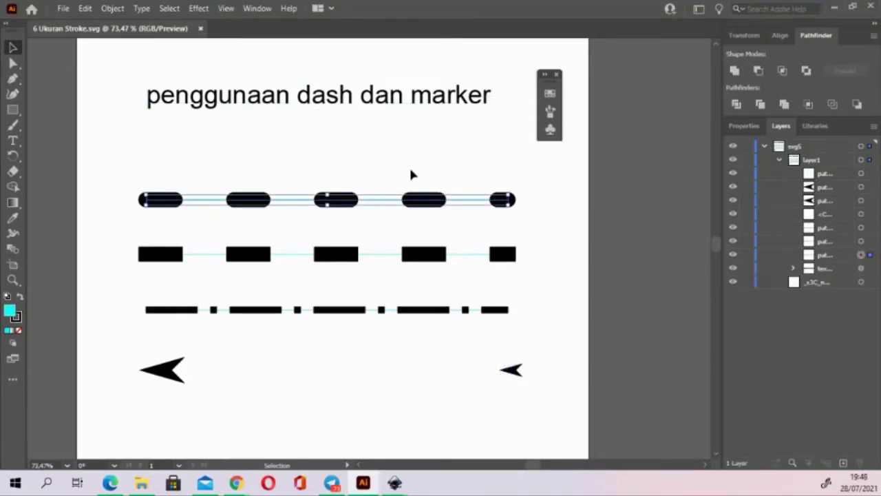
Drag the rounded dashed line with Direct Selection to sit just above the square-dash line.
left_click(17, 62)
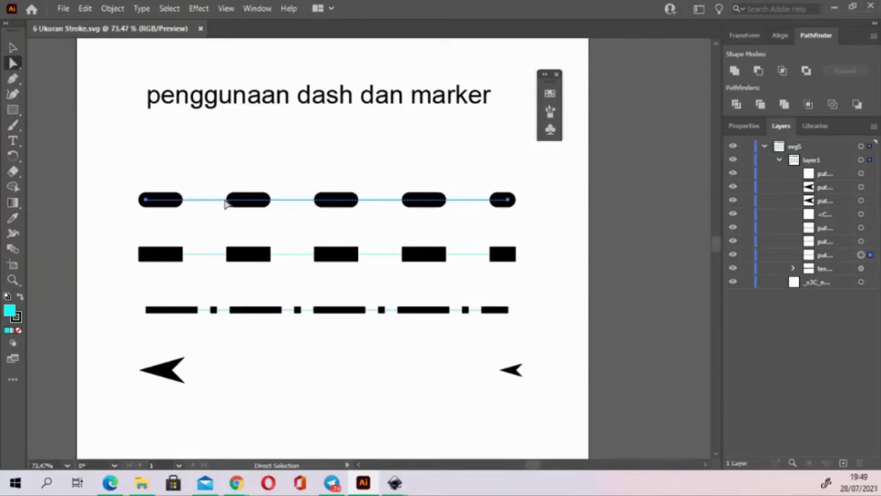
left_click_drag(230, 200, 237, 190)
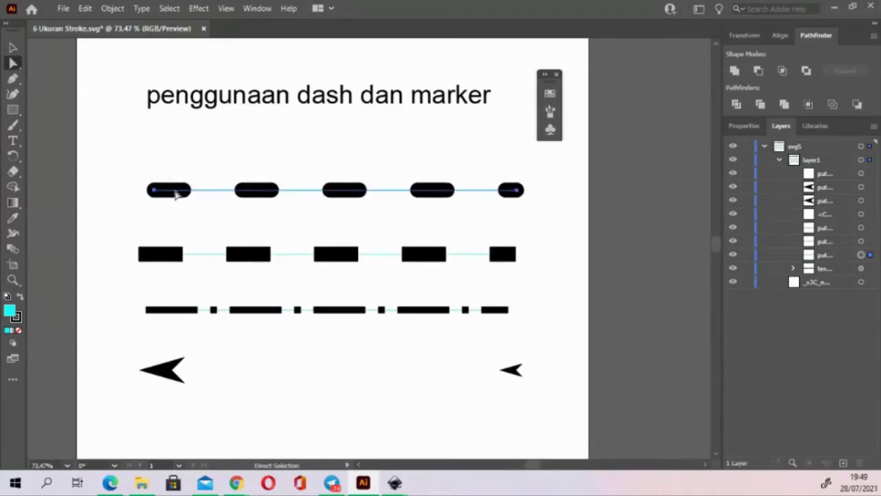
mouse_move(176, 195)
left_mouse_down()
mouse_move(295, 132)
mouse_move(11, 182)
mouse_move(344, 181)
mouse_move(443, 199)
mouse_move(226, 222)
mouse_move(526, 196)
mouse_move(293, 179)
left_mouse_up()
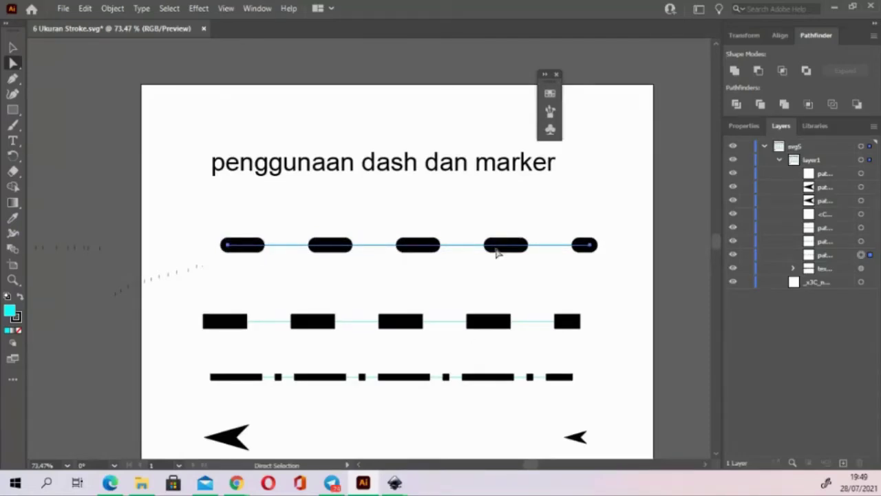
key("v")
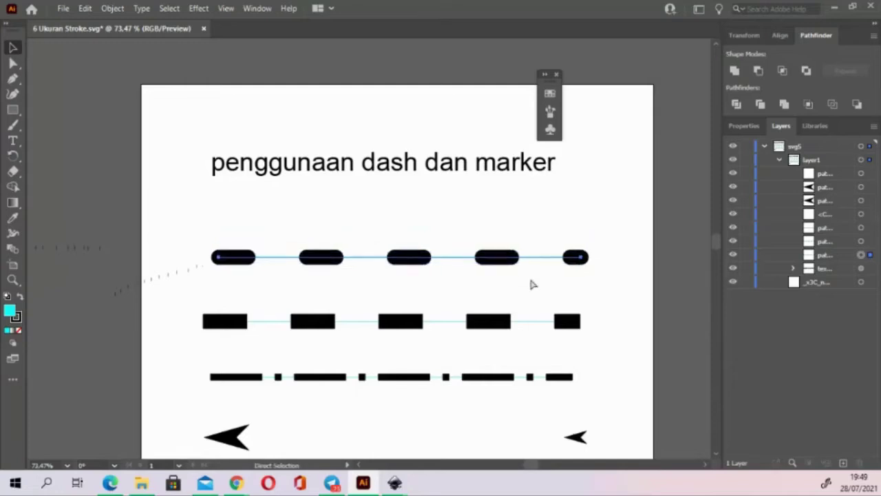
key("a")
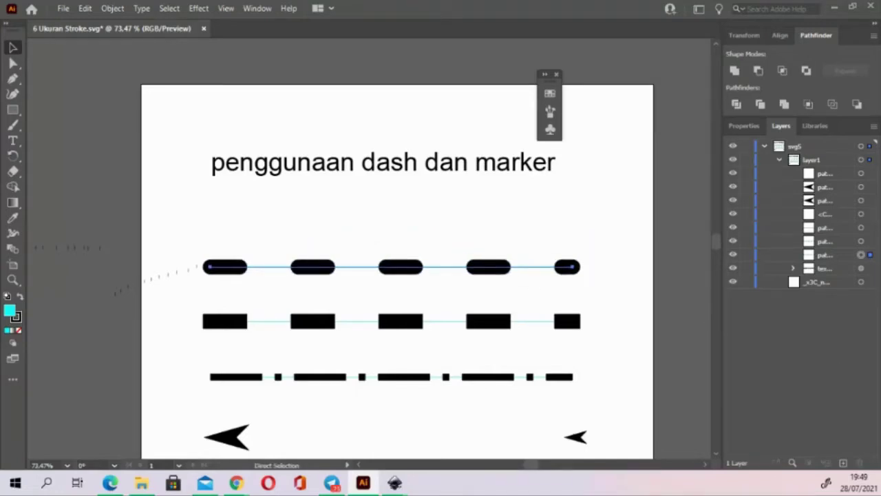
mouse_move(394, 482)
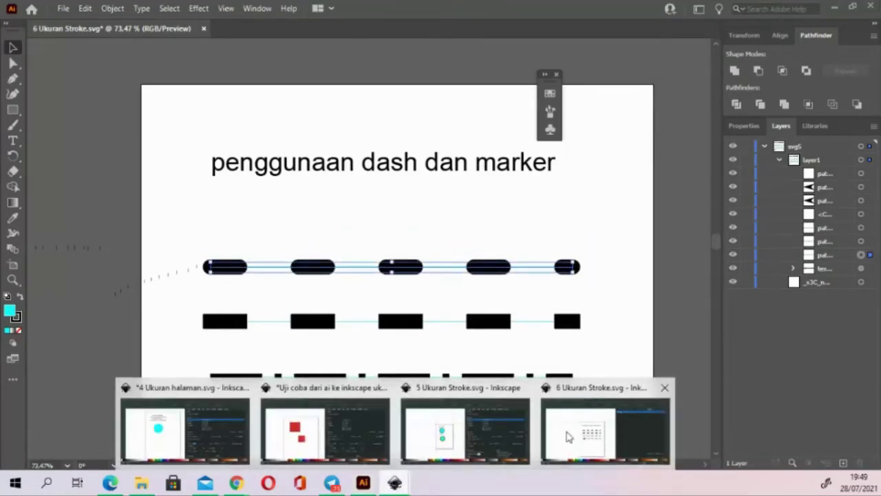
left_click(567, 437)
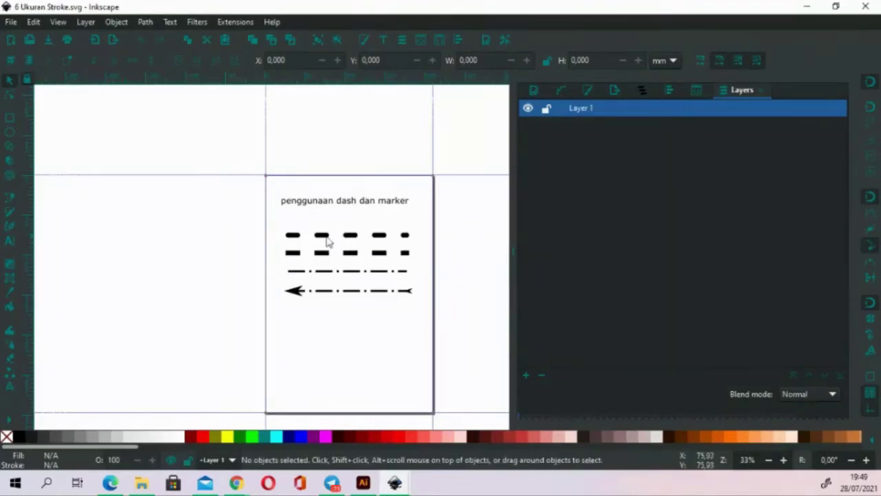
key("alt+Tab")
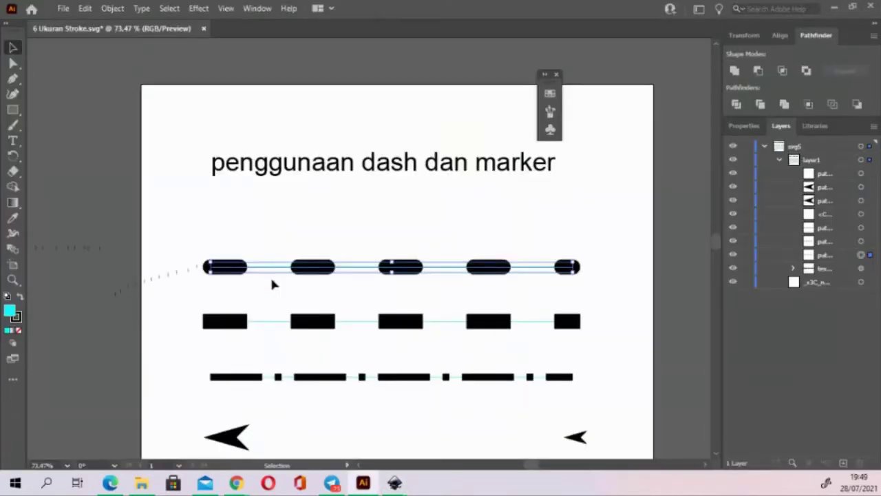
left_click_drag(454, 337, 445, 252)
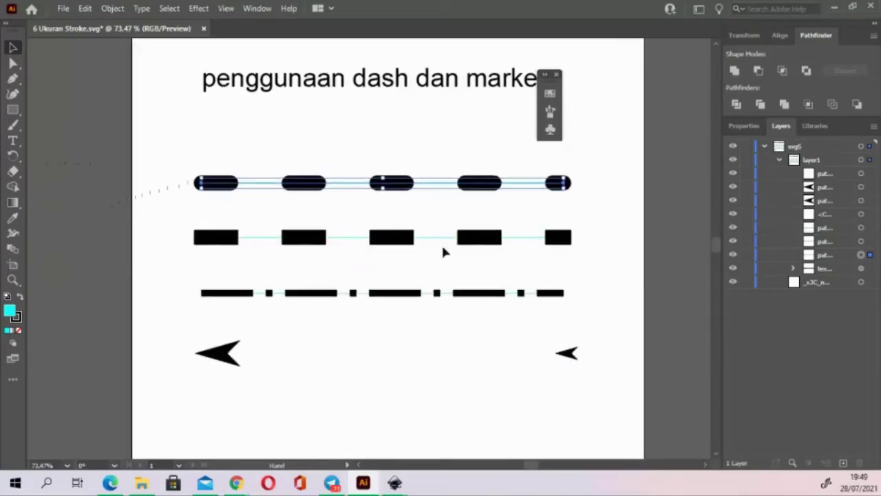
key("alt+Tab")
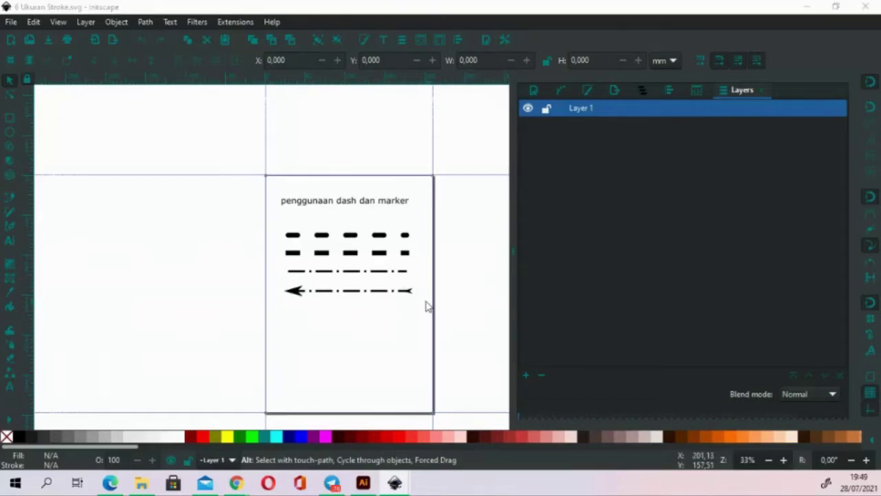
key("alt+Tab")
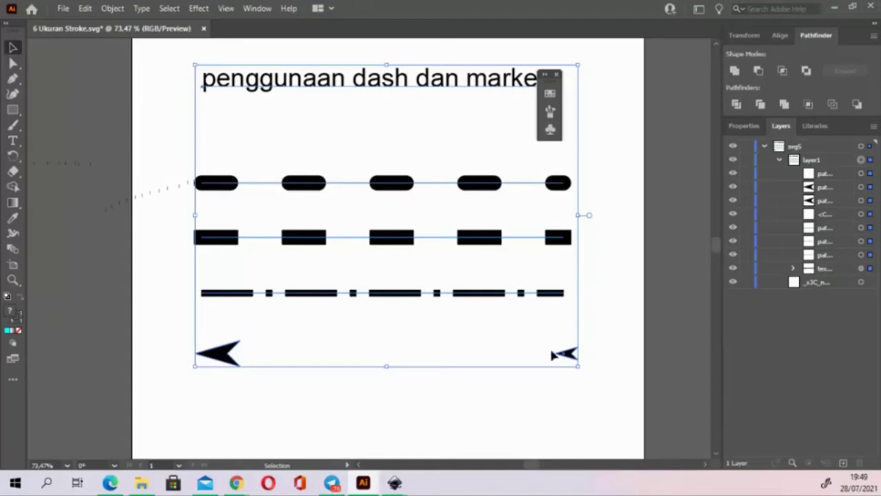
key("a")
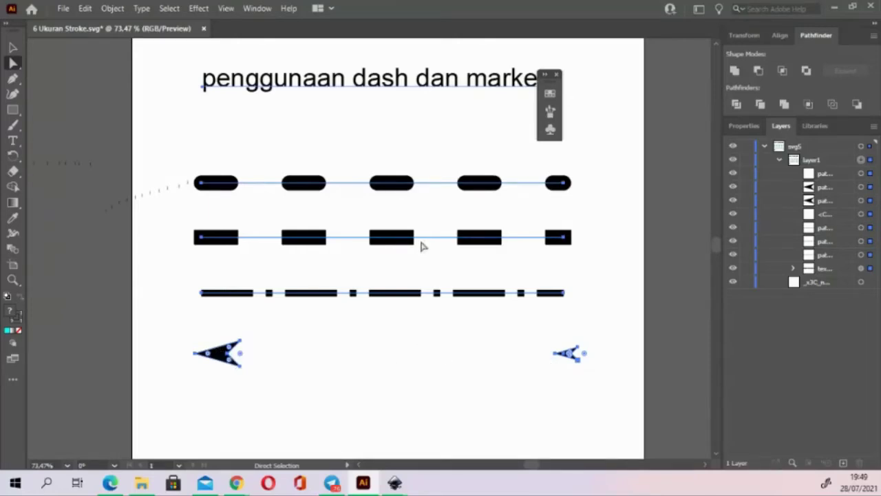
left_click_drag(433, 162, 387, 181)
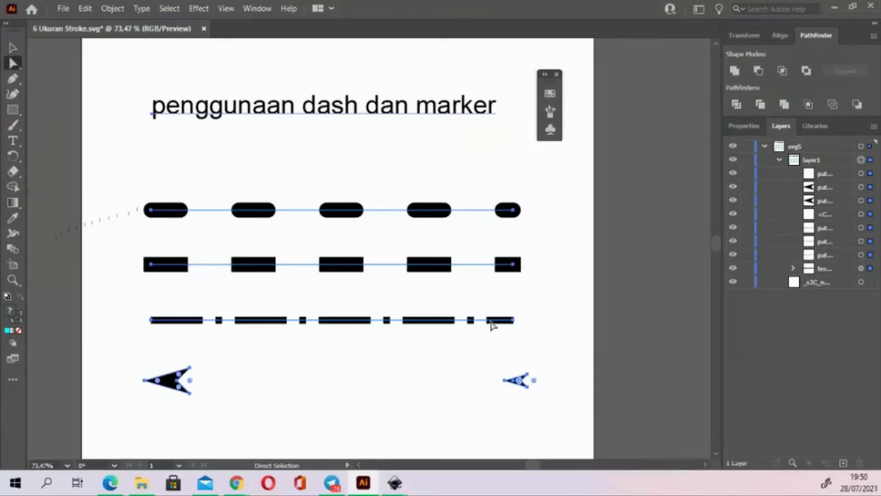
left_click(157, 268)
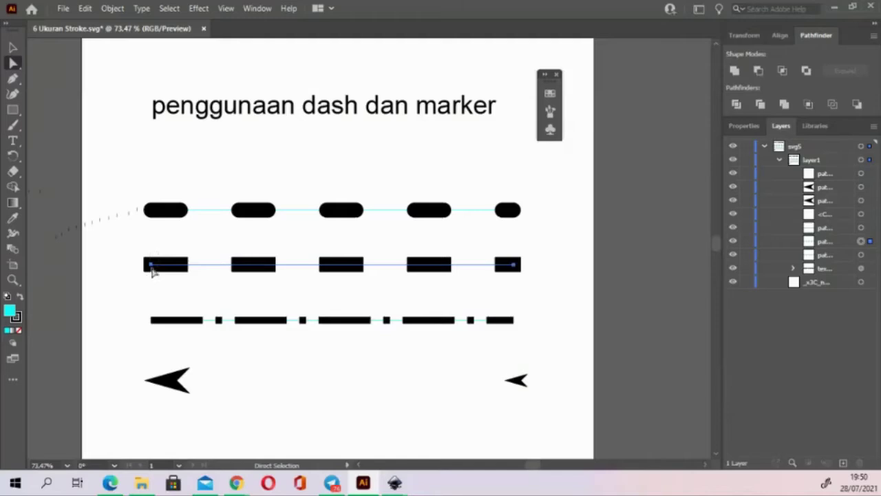
mouse_move(150, 265)
left_mouse_down()
mouse_move(76, 250)
mouse_move(215, 273)
mouse_move(179, 296)
mouse_move(327, 289)
mouse_move(181, 285)
left_mouse_up()
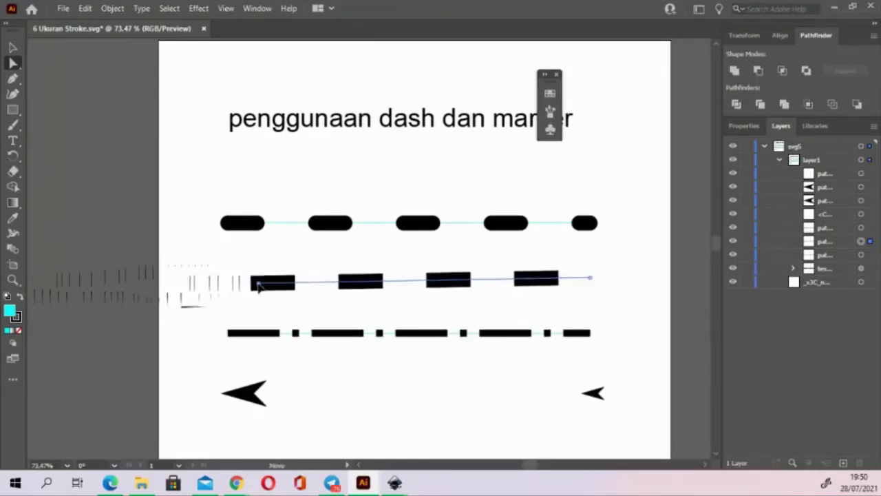
key("ctrl+z")
key("ctrl+z")
key("ctrl+z")
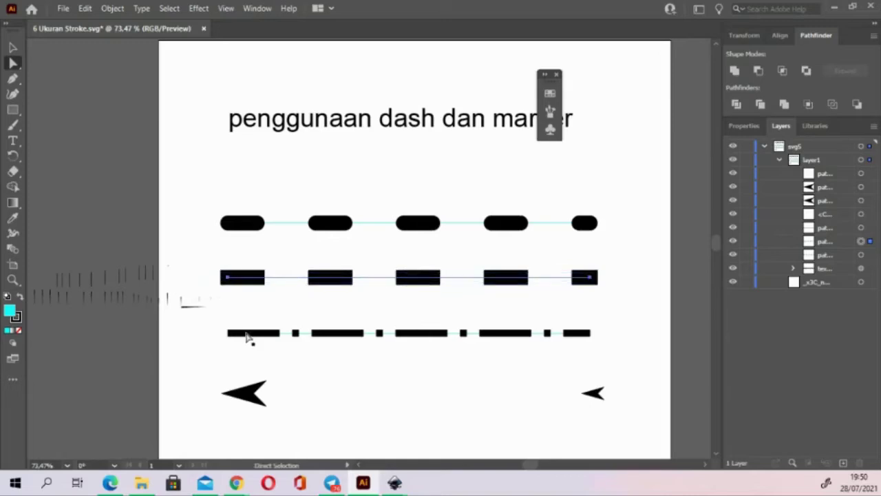
left_click(246, 339)
left_click(229, 335)
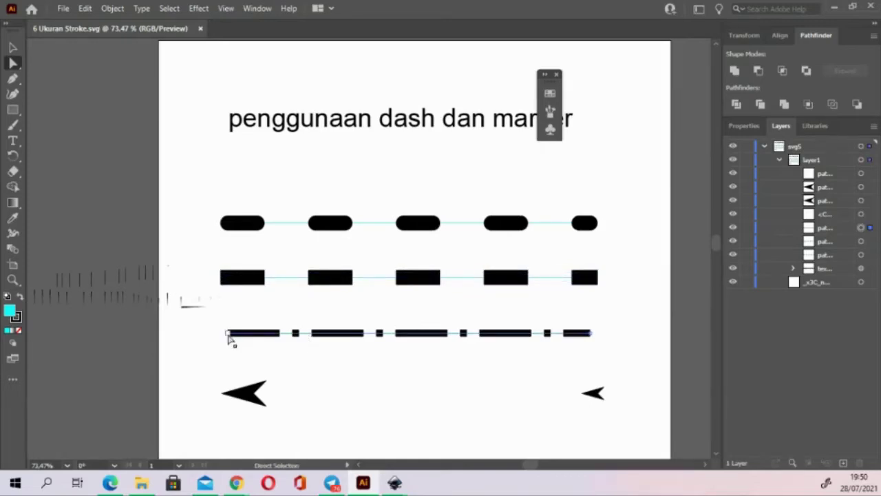
left_click_drag(229, 335, 379, 323)
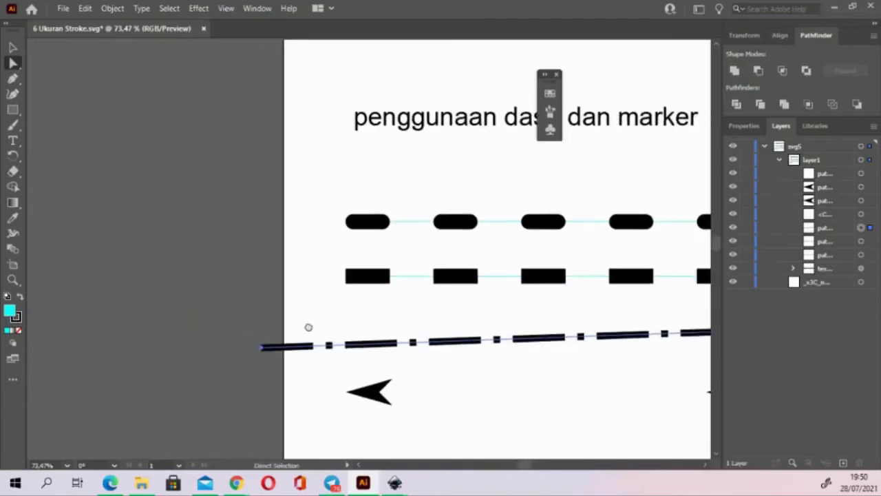
left_click_drag(378, 324, 171, 331)
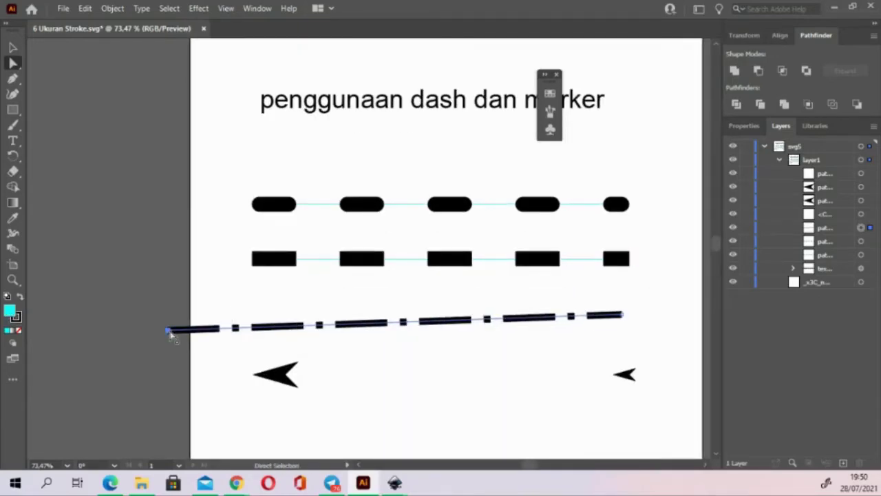
key("ctrl+z")
key("ctrl+shift+z")
key("ctrl+z")
key("ctrl+shift+z")
key("ctrl+z")
key("ctrl+z")
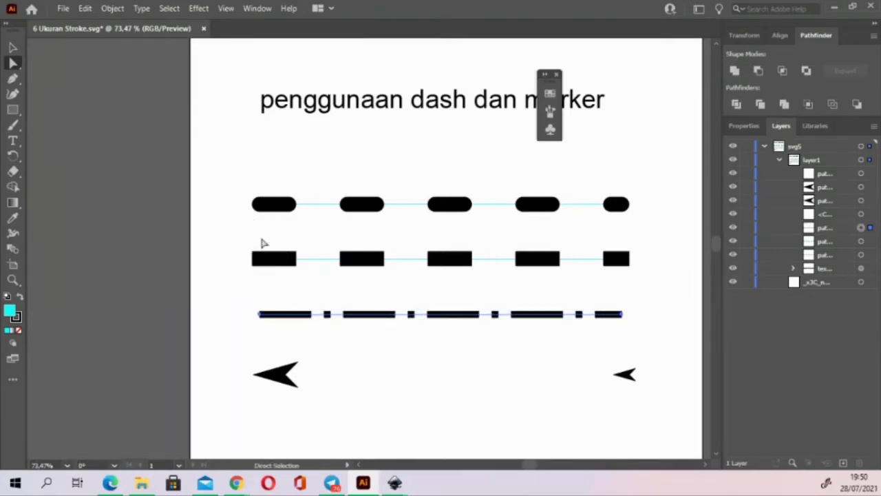
scroll(378, 296, "right", 3)
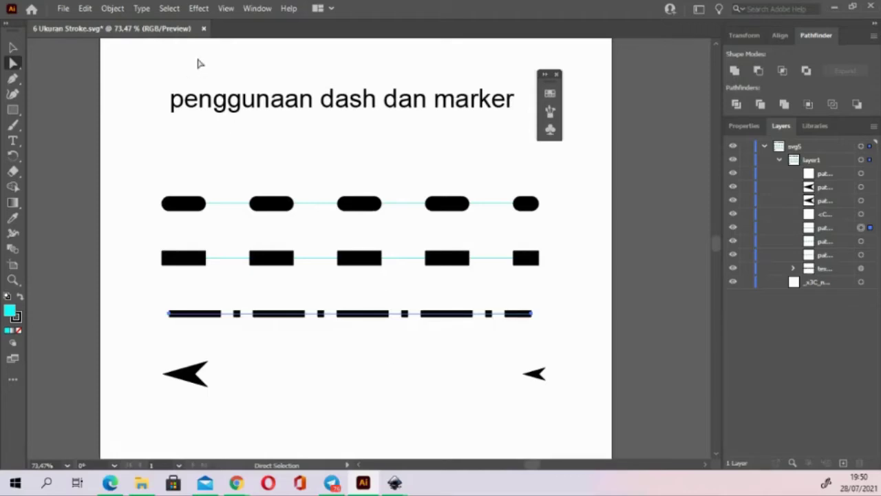
mouse_move(205, 483)
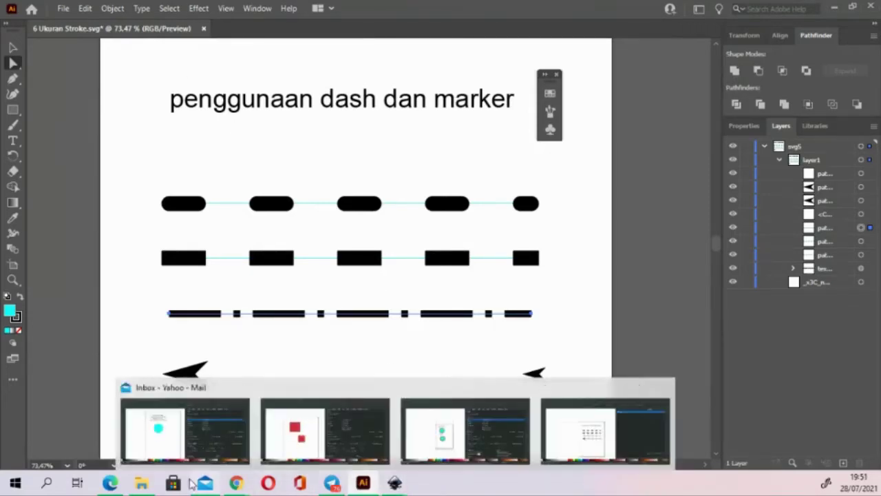
Open 7 Variasi Pen Tool.svg from the Uji Coba Inkscape folder with Adobe Illustrator 2021.
left_click(144, 440)
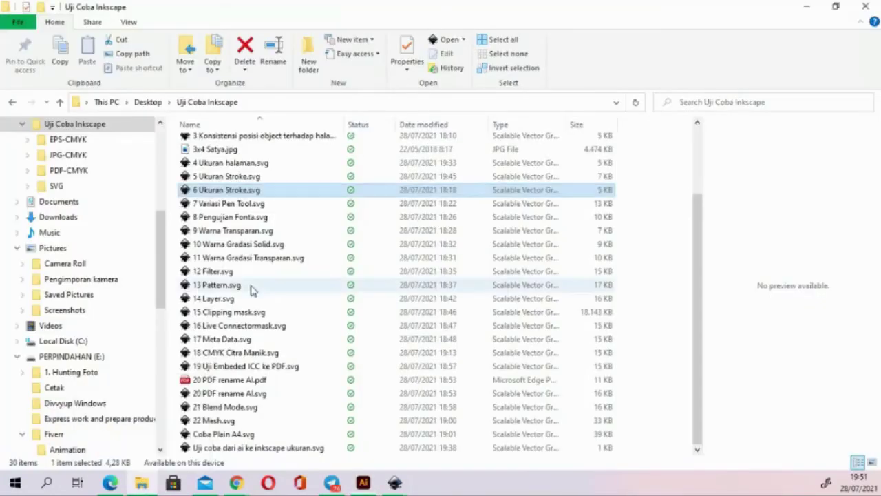
left_click(243, 206)
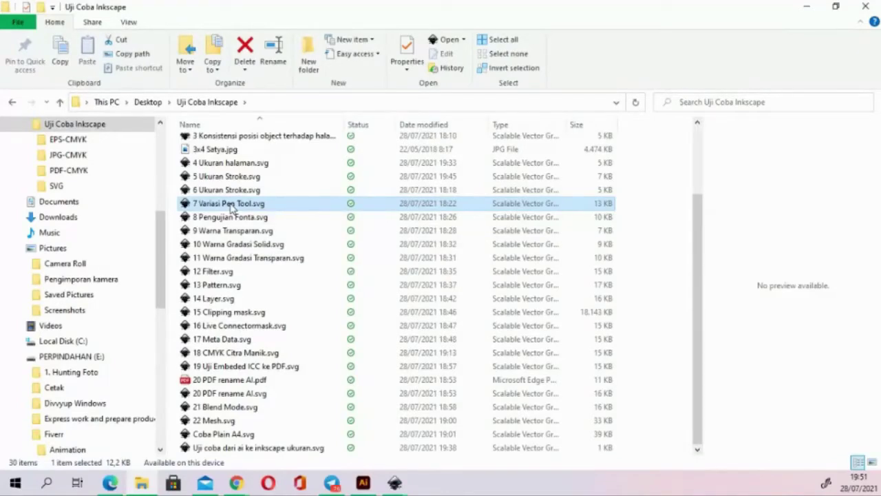
right_click(232, 208)
mouse_move(318, 309)
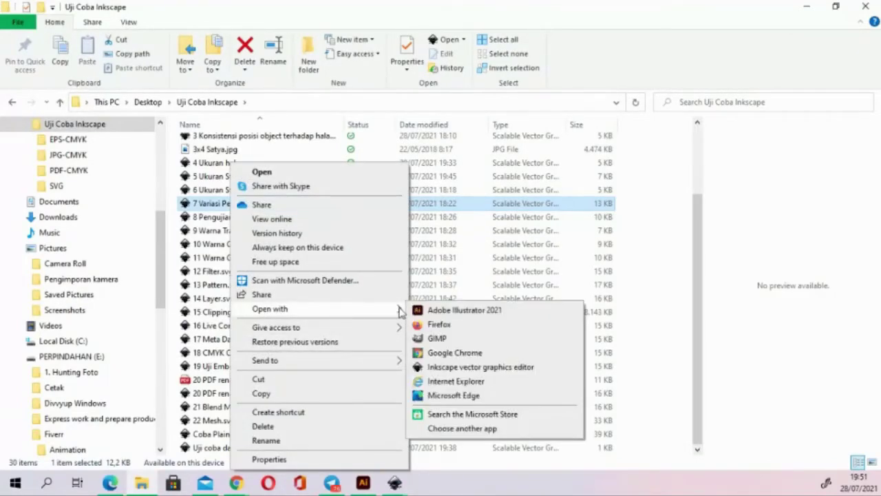
left_click(455, 309)
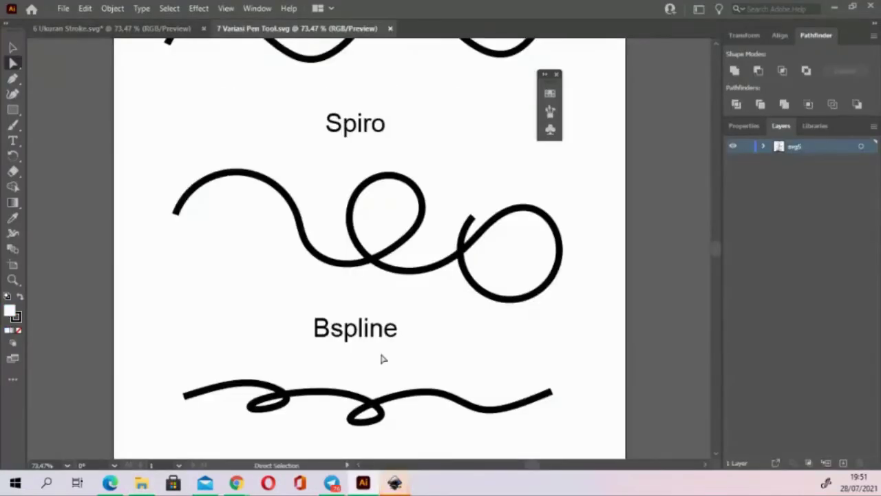
Bring the whole pen-stroke sample page into view and select the Triangle In stroke's anchors.
scroll(374, 291, "up", 1)
scroll(374, 291, "right", 2)
scroll(372, 294, "right", 2)
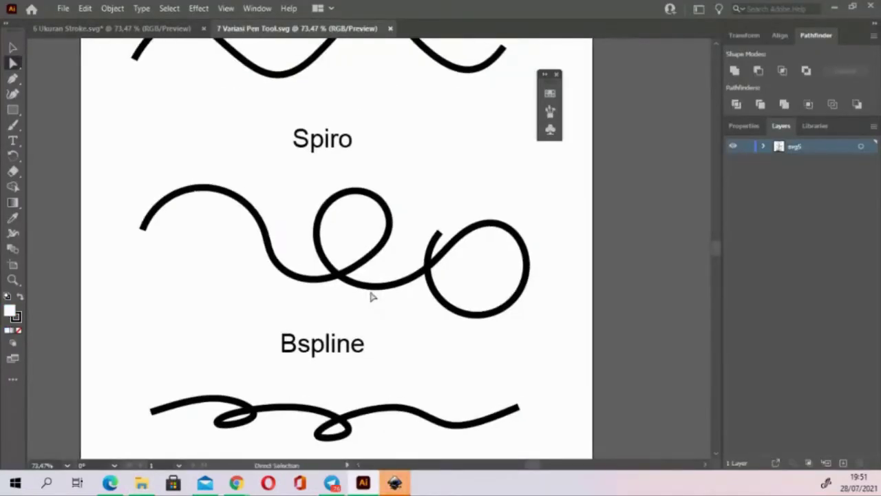
scroll(371, 298, "right", 1)
scroll(370, 298, "right", 1)
scroll(370, 299, "down", 1)
scroll(371, 298, "down", 2)
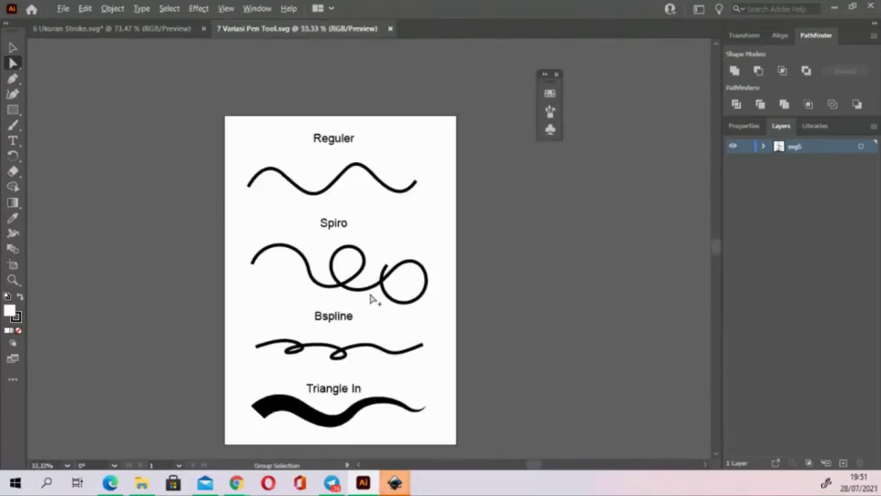
scroll(371, 299, "up", 1)
scroll(371, 299, "down", 1)
left_click_drag(321, 329, 297, 298)
left_click(246, 391)
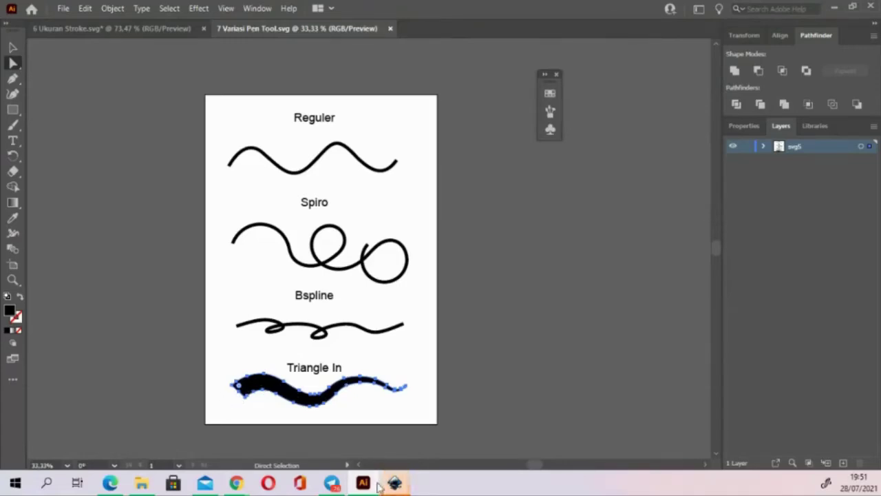
mouse_move(394, 483)
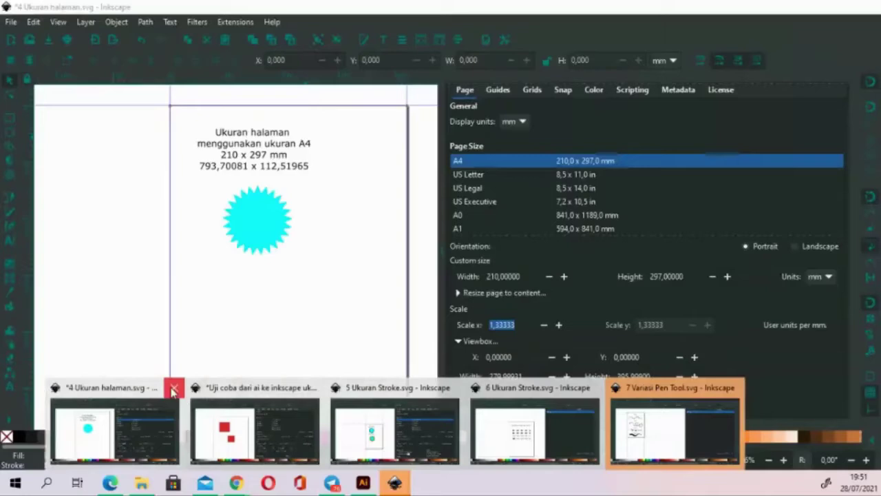
Close the 4 Ukuran halaman, Uji coba, 5 and 6 Ukuran Stroke Inkscape windows without saving.
left_click(172, 389)
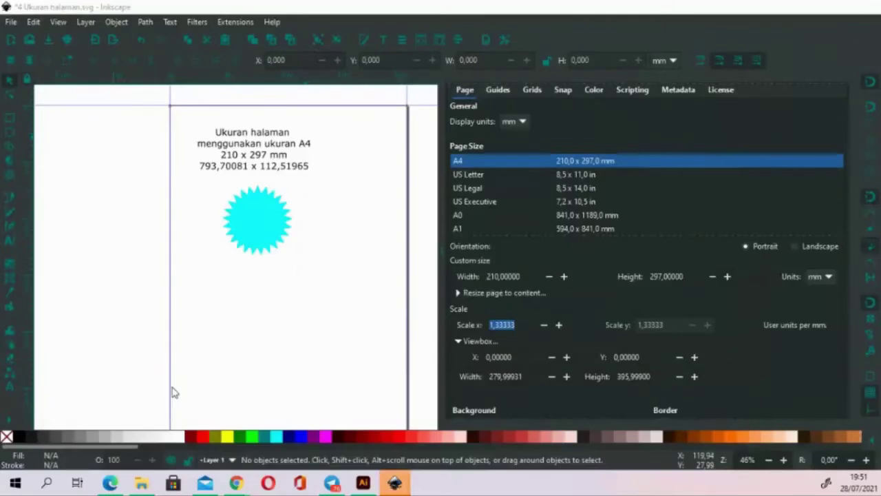
left_click(387, 292)
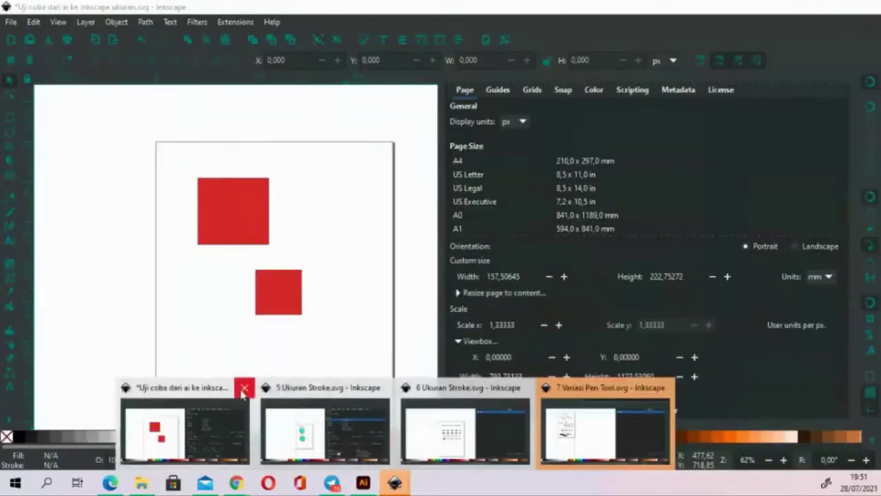
left_click(244, 388)
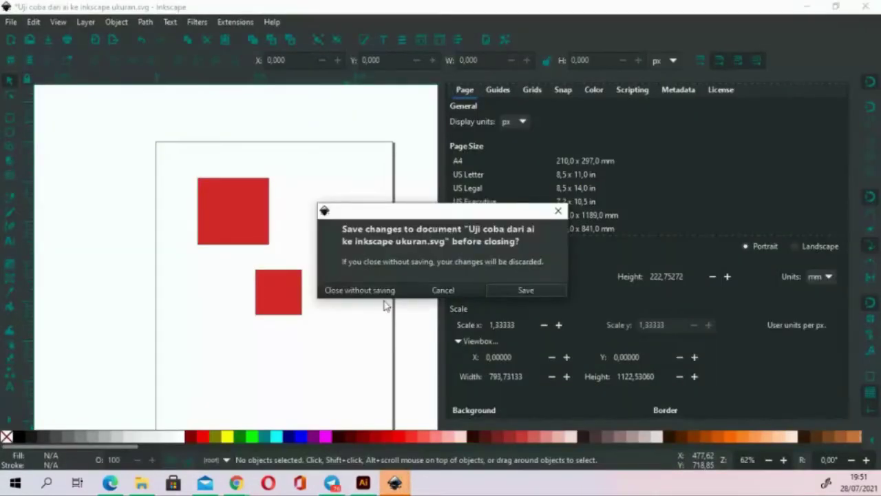
left_click(355, 292)
mouse_move(395, 483)
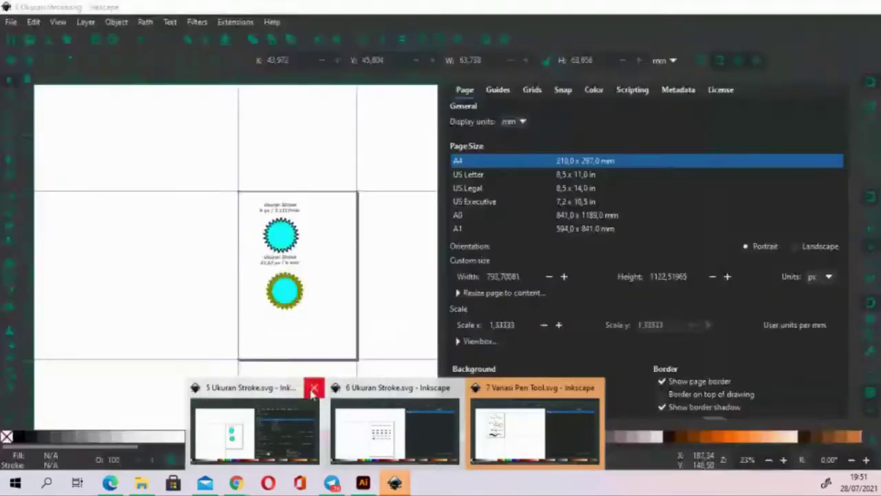
left_click(310, 388)
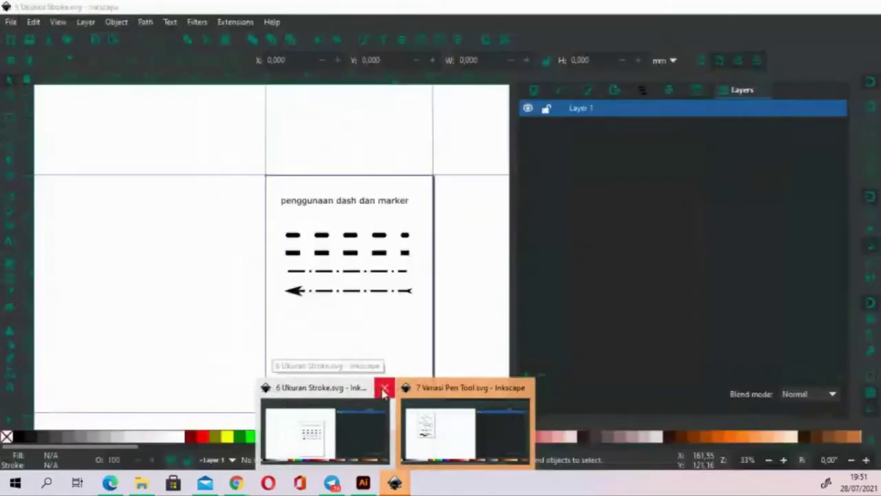
left_click(382, 388)
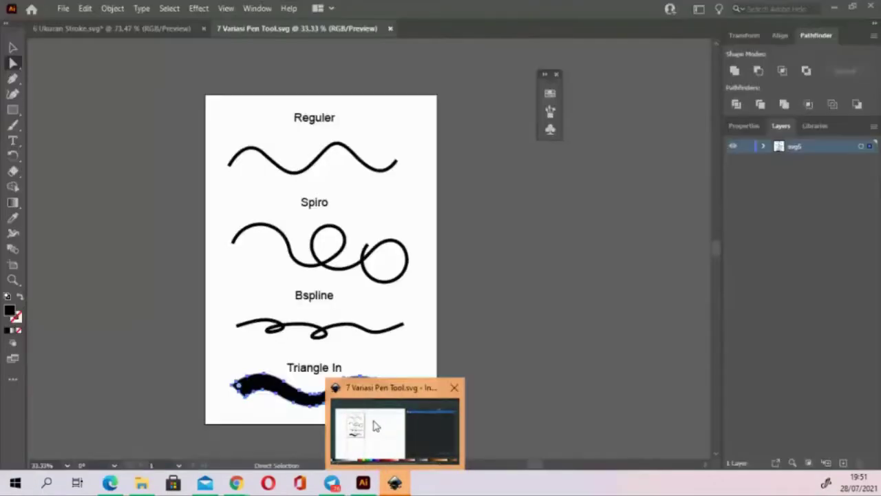
left_click(374, 423)
Select the Triangle In stroke in Inkscape and show its nodes with the Node tool.
left_click(171, 275)
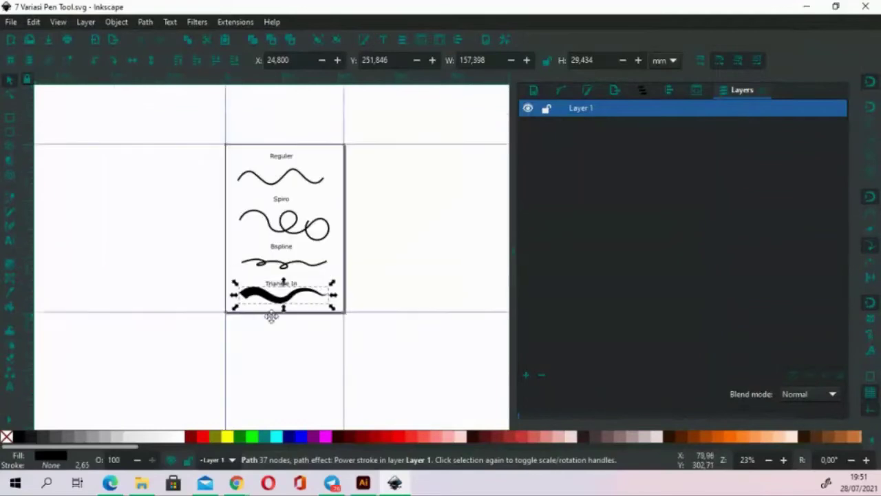
scroll(282, 292, "up", 1, "ctrl")
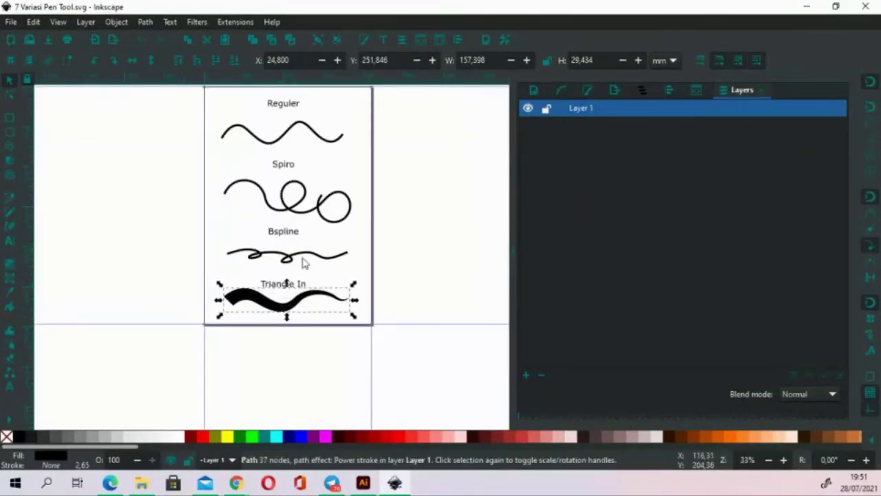
scroll(306, 289, "up", 1, "ctrl")
scroll(331, 350, "up", 1, "ctrl")
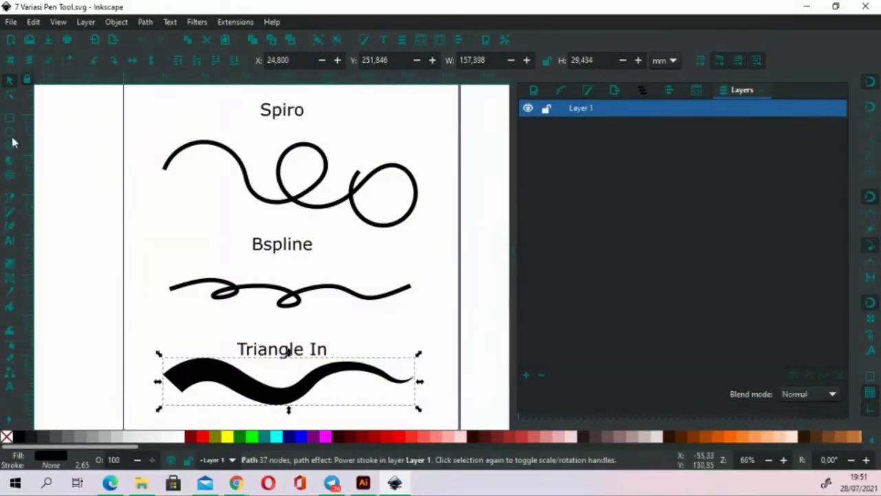
left_click(7, 98)
Check the Pen tool's Shape list, leave it at None, and return to Illustrator.
left_click(10, 199)
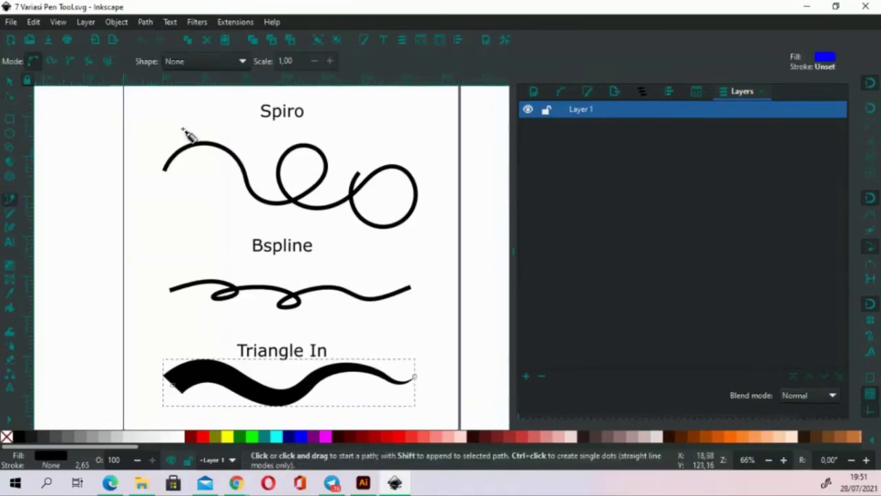
left_click(197, 63)
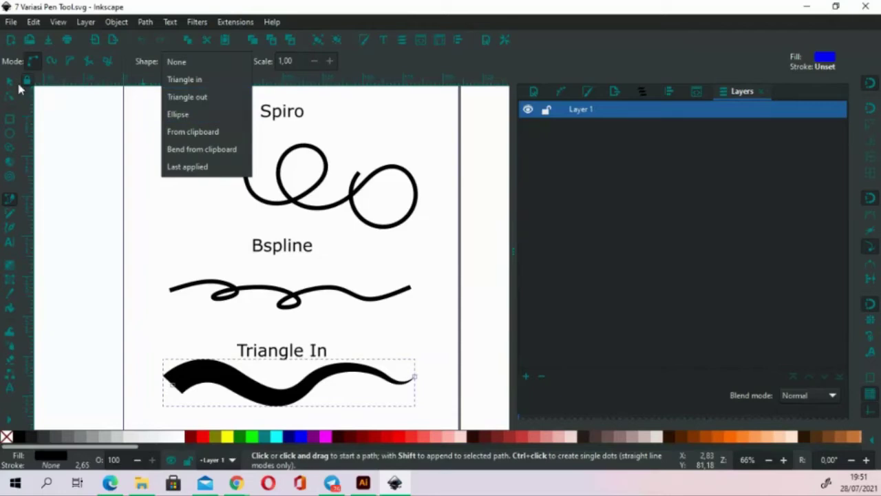
left_click(17, 87)
scroll(187, 232, "down", 2)
key("alt+Tab")
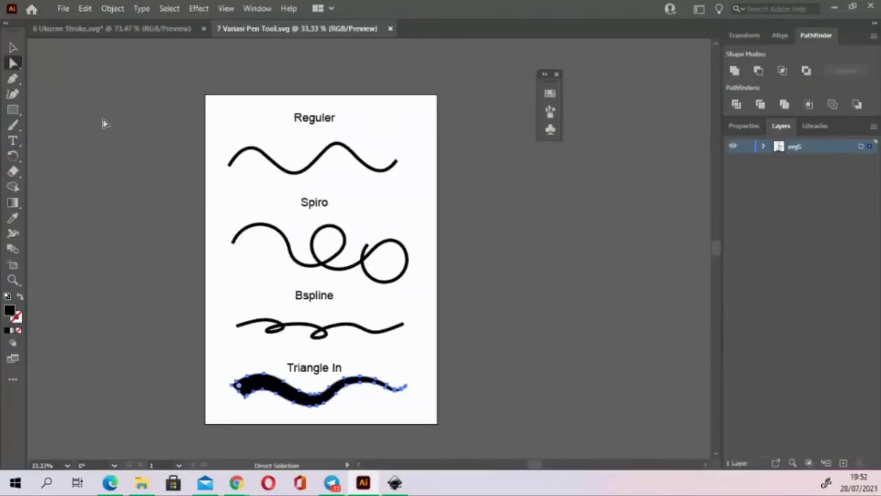
Inspect the Spiro curve's anchors, then select all paths and show every anchor with Direct Selection.
left_click(238, 247)
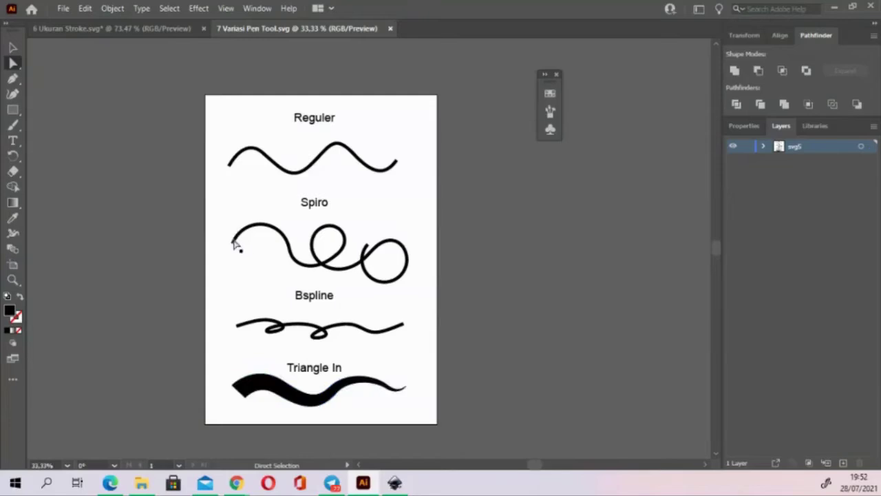
left_click(234, 246)
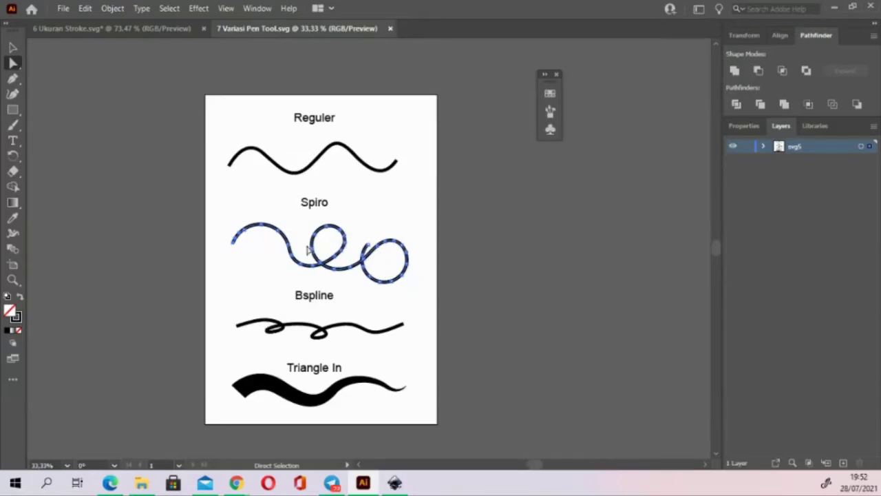
left_click(296, 176)
key("ctrl+a")
key("v")
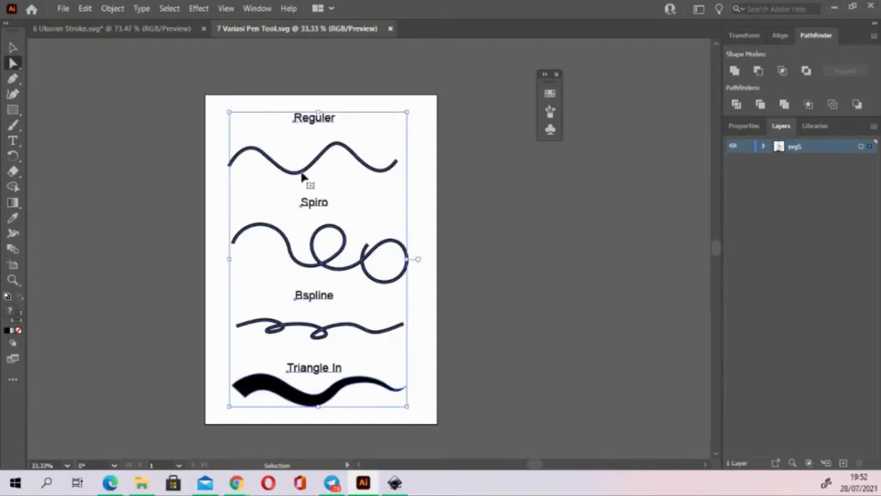
key("a")
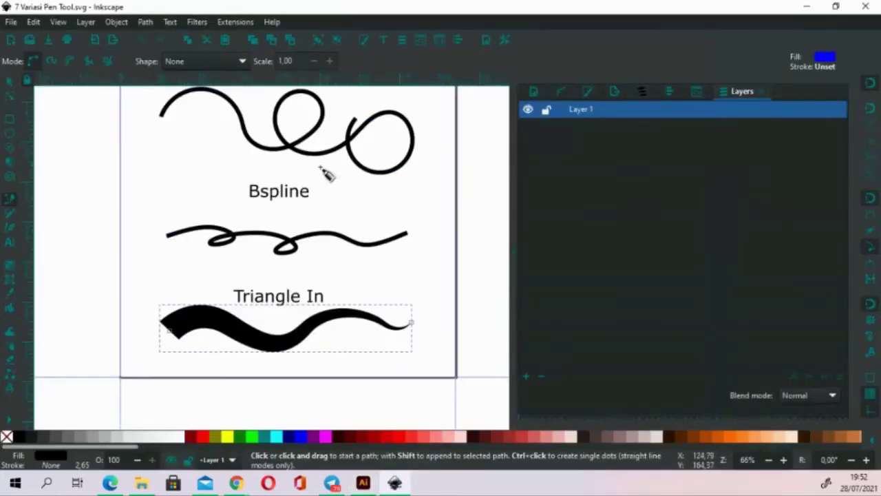
Reshape the Spiro curve in Inkscape by dragging two of its nodes upward.
scroll(325, 172, "up", 5)
left_click(13, 96)
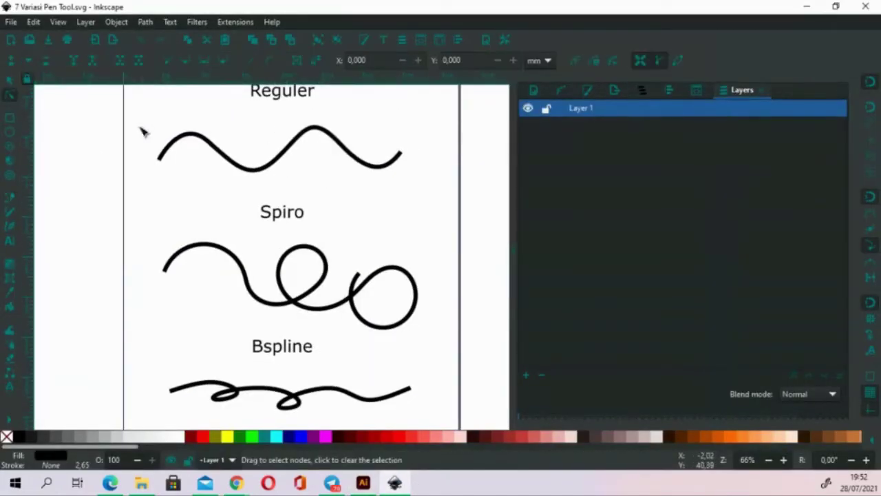
left_click(177, 142)
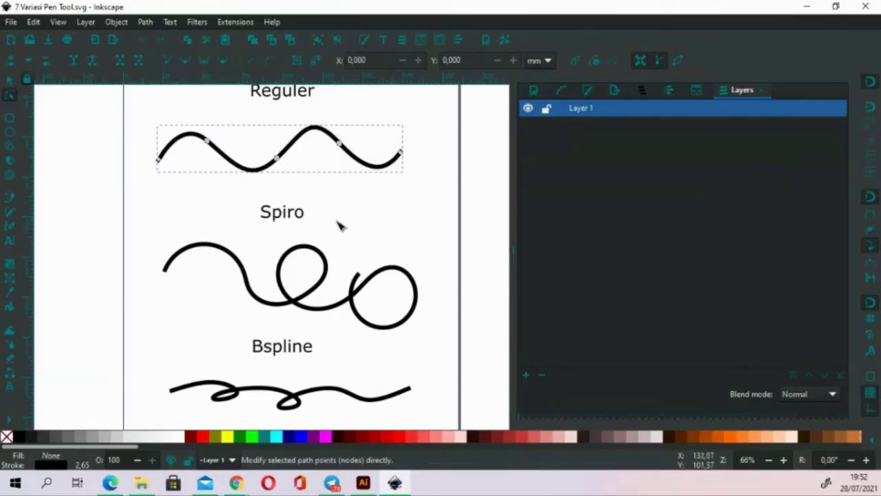
left_click(313, 249)
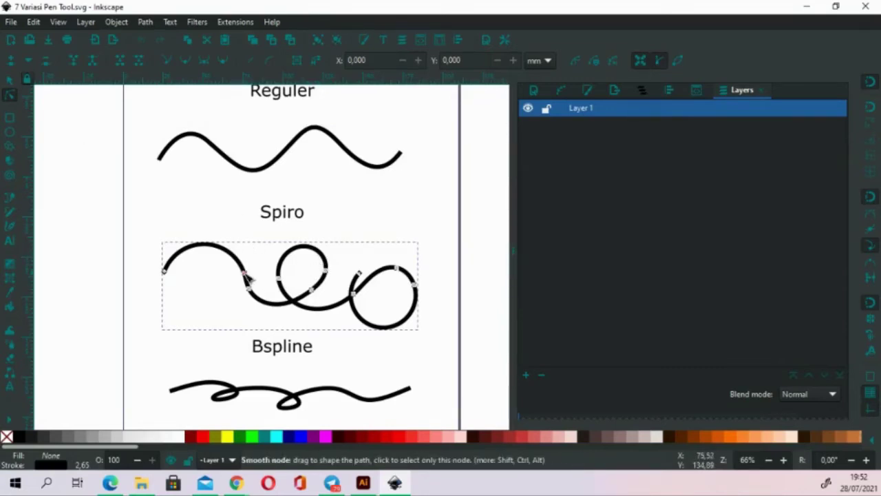
mouse_move(248, 276)
left_mouse_down()
mouse_move(269, 241)
mouse_move(246, 254)
left_mouse_up()
mouse_move(279, 282)
left_mouse_down()
mouse_move(270, 241)
mouse_move(285, 252)
left_mouse_up()
Select the Bspline curve and drag two of its nodes to reshape its loops.
scroll(249, 336, "down", 1)
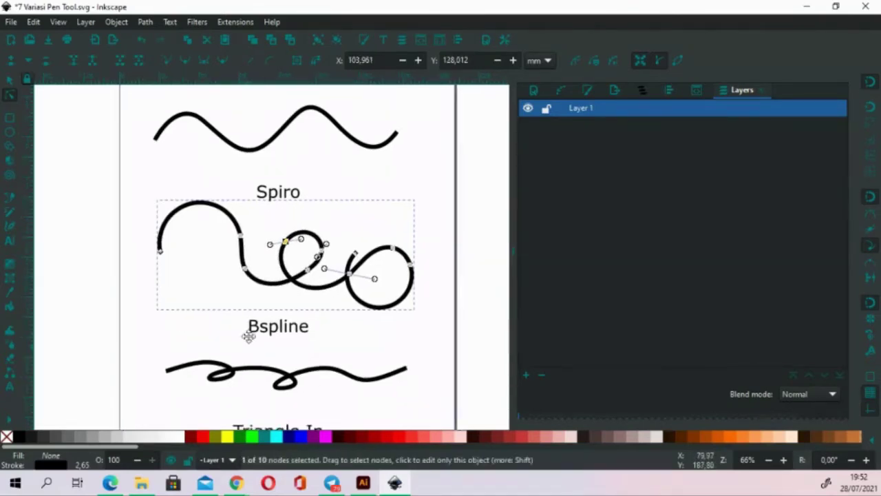
scroll(248, 336, "down", 1)
left_click(237, 346)
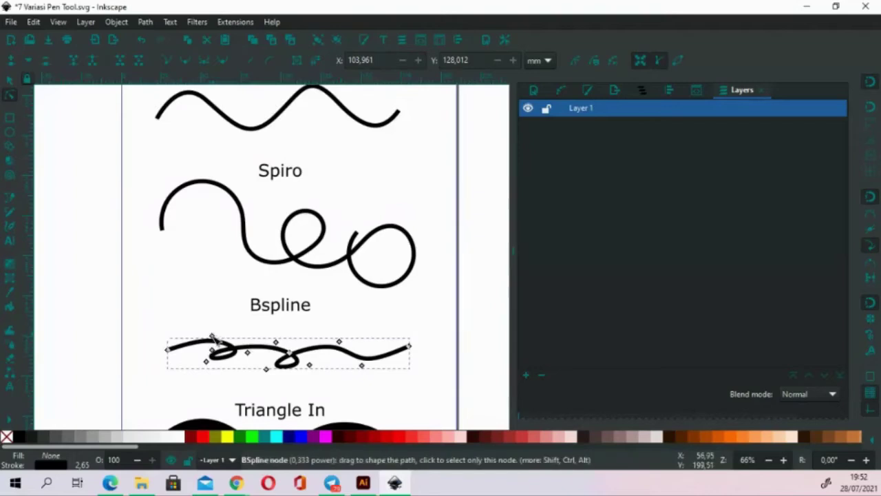
mouse_move(214, 338)
left_mouse_down()
mouse_move(211, 311)
mouse_move(200, 318)
left_mouse_up()
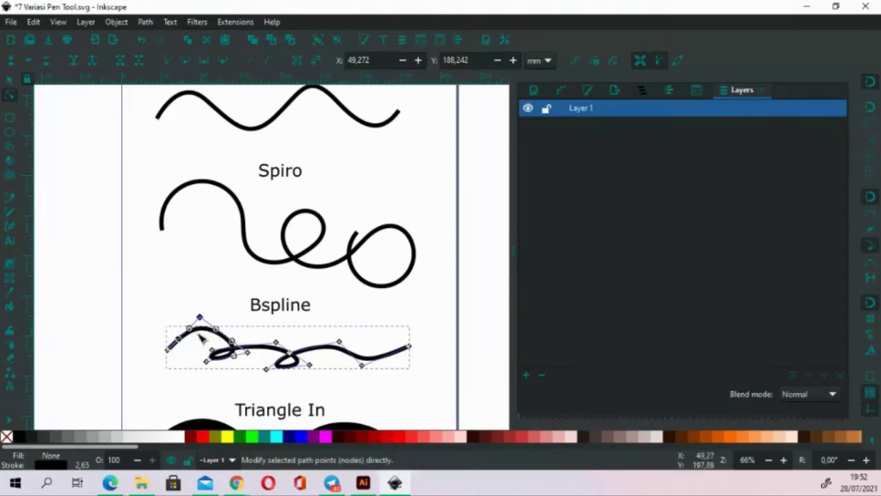
left_click_drag(275, 339, 288, 333)
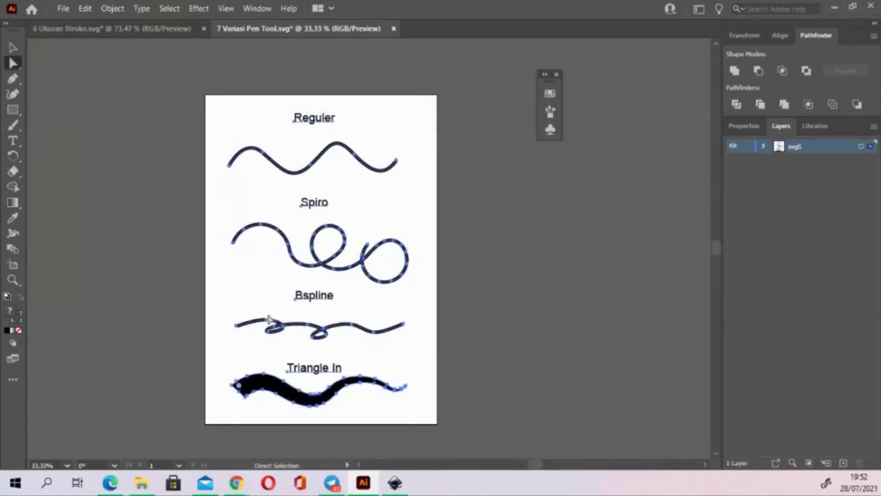
Drag the Bspline path's left section up and left with Direct Selection to arch it.
left_click_drag(272, 326, 272, 323)
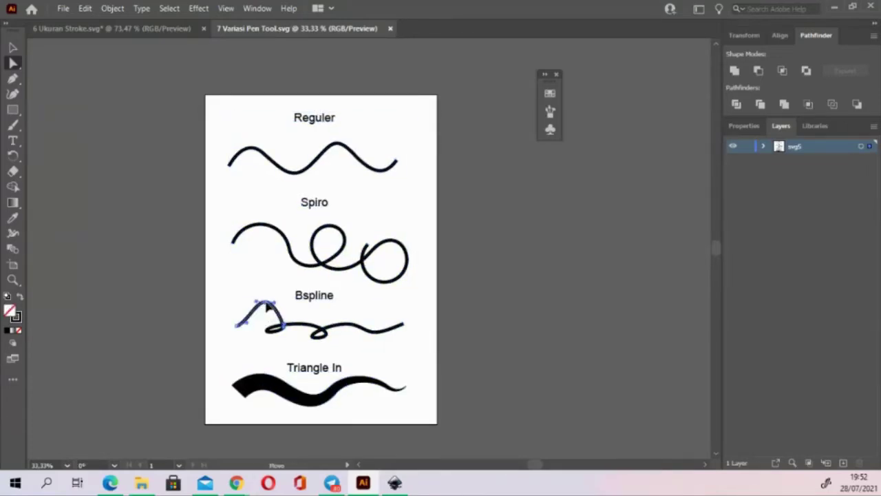
left_click_drag(266, 320, 255, 314)
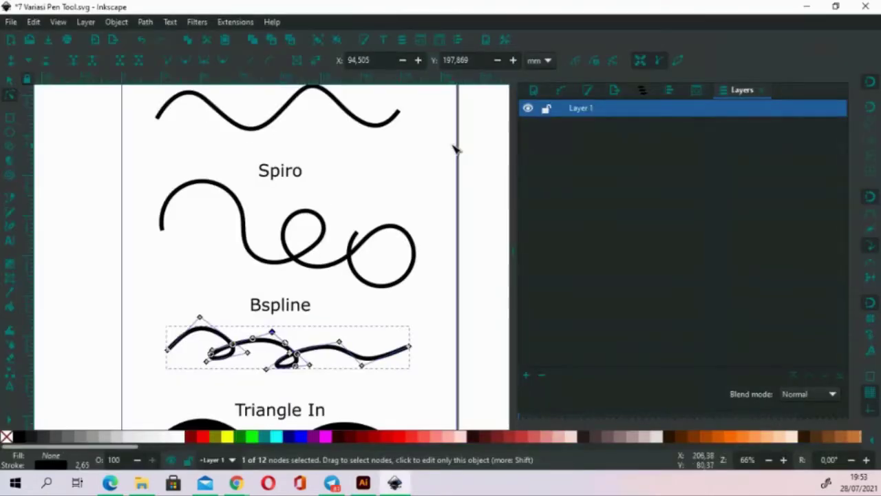
Try the Pen tool, then scroll down and select the Triangle In power-stroke shape with the Selector.
left_click(10, 80)
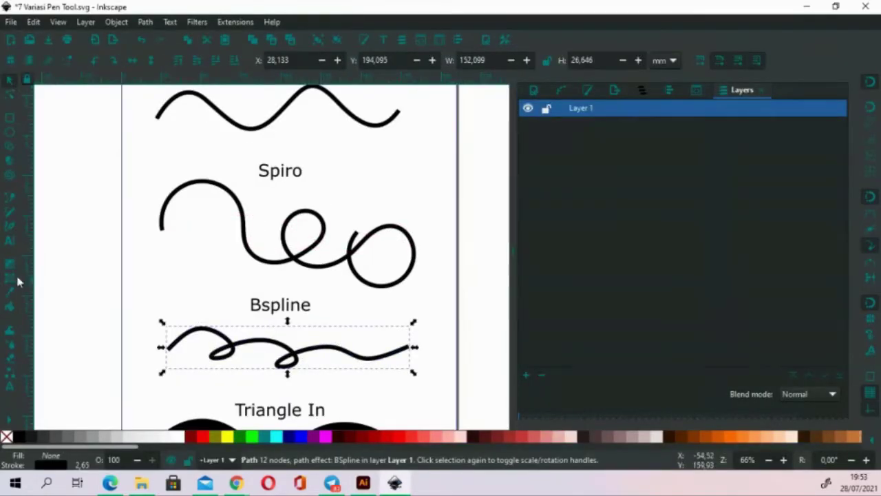
left_click(10, 199)
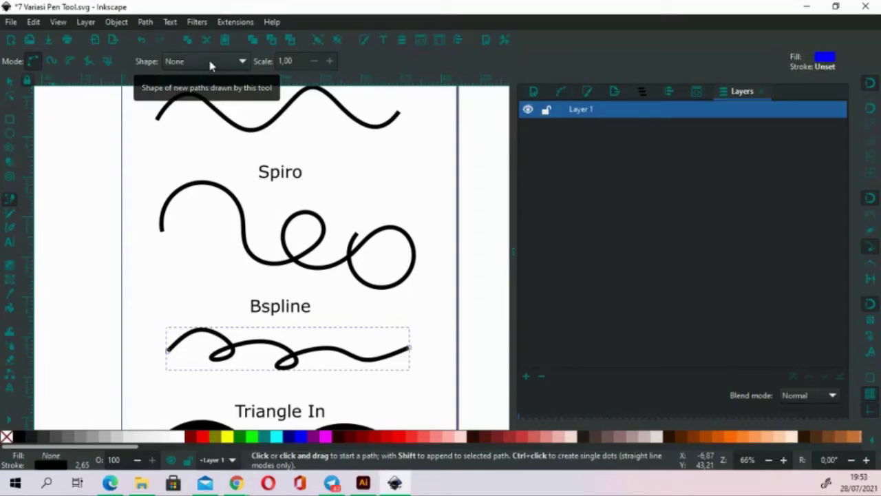
scroll(318, 181, "down", 4)
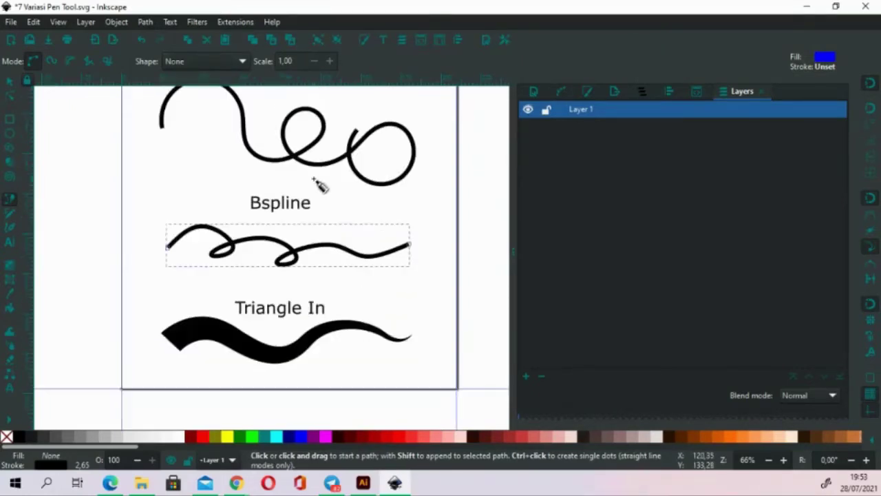
left_click(10, 82)
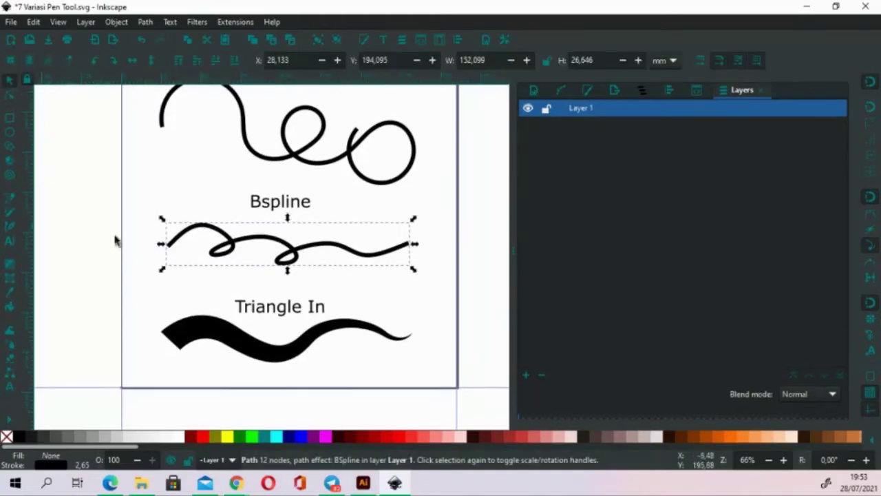
left_click(196, 327)
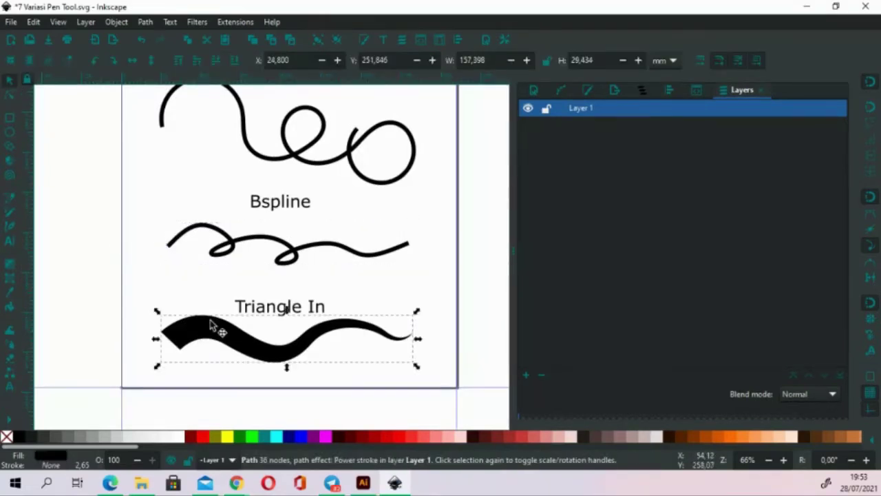
Drag the Power stroke width knot to taper the Triangle In stroke to a point at its left end.
left_click(562, 90)
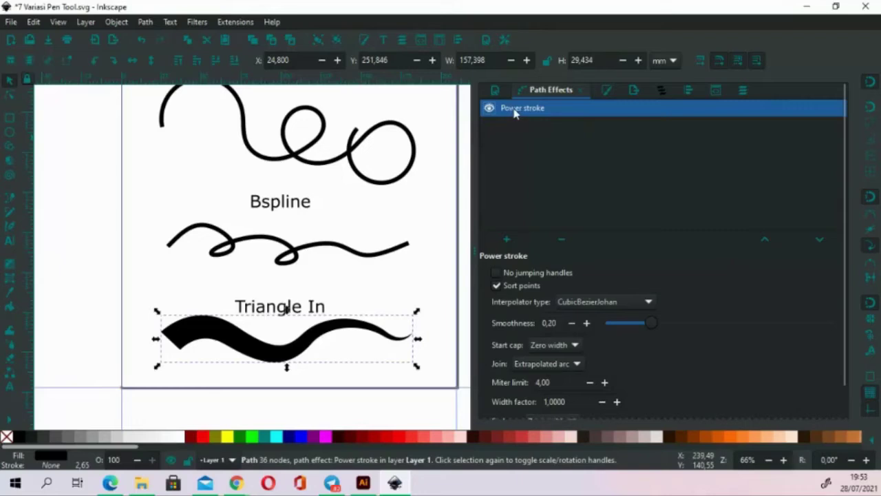
left_click(9, 97)
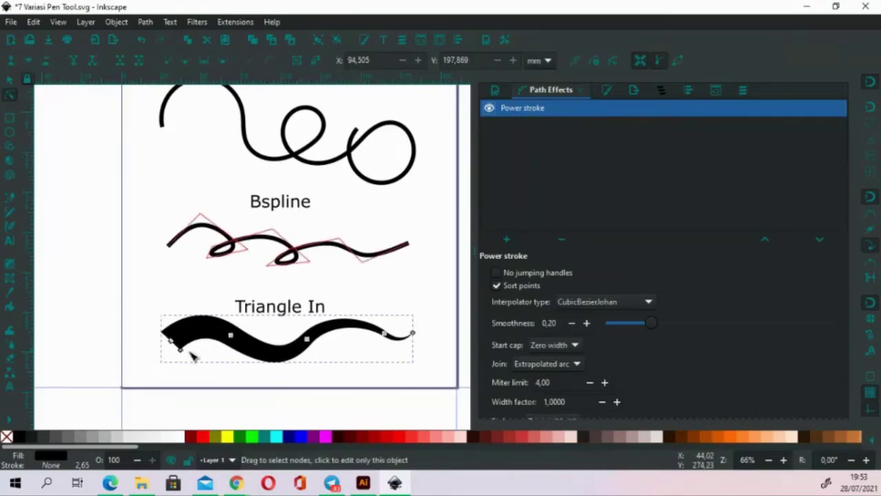
mouse_move(185, 355)
left_mouse_down()
mouse_move(224, 339)
mouse_move(216, 344)
left_mouse_up()
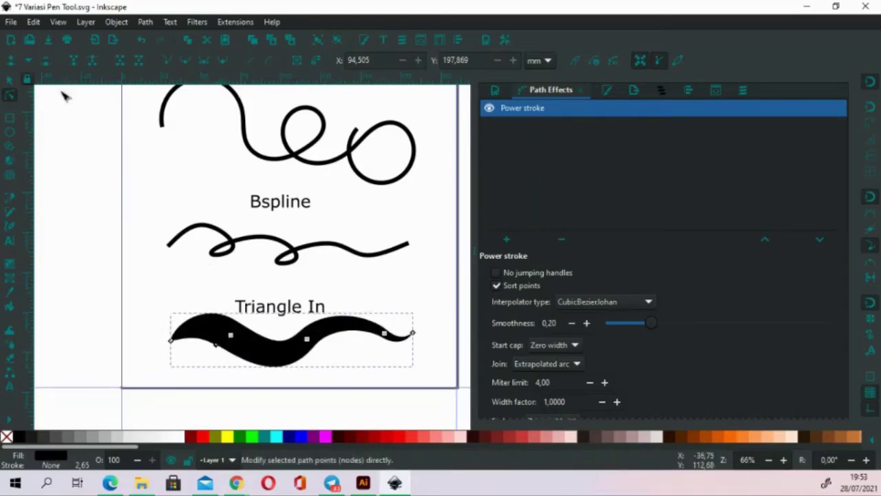
Deselect the shape, briefly try the Bezier tool, and close the Inkscape window.
left_click(9, 81)
left_click(198, 143)
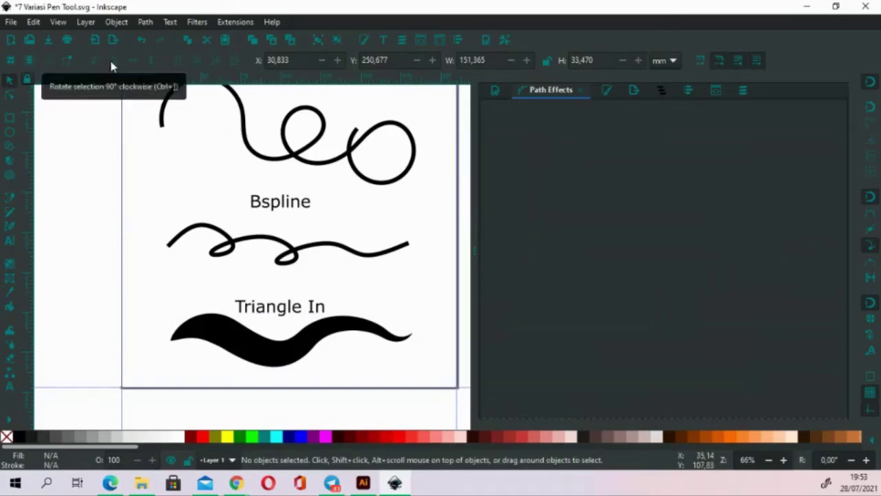
scroll(207, 199, "up", 1)
scroll(206, 200, "right", 1)
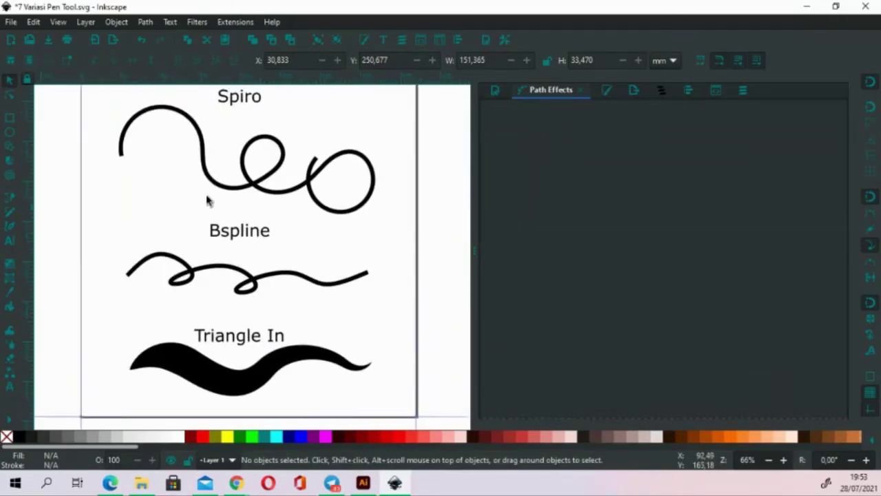
left_click(10, 201)
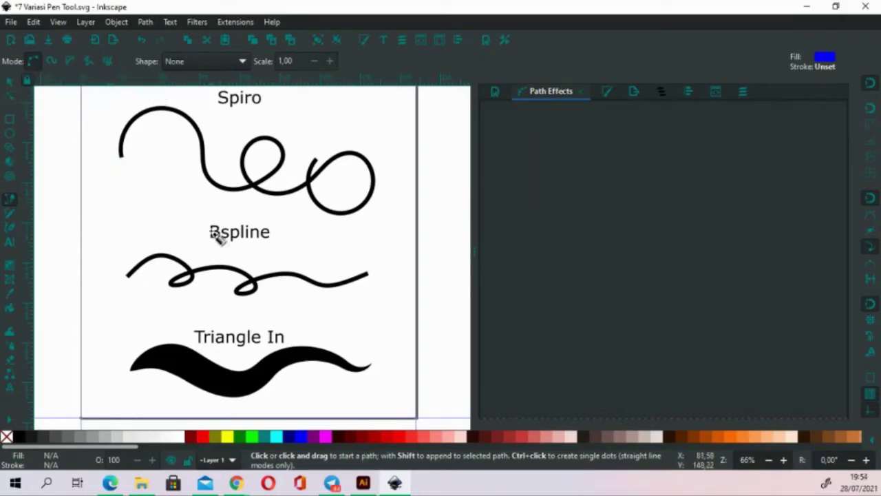
left_click(10, 82)
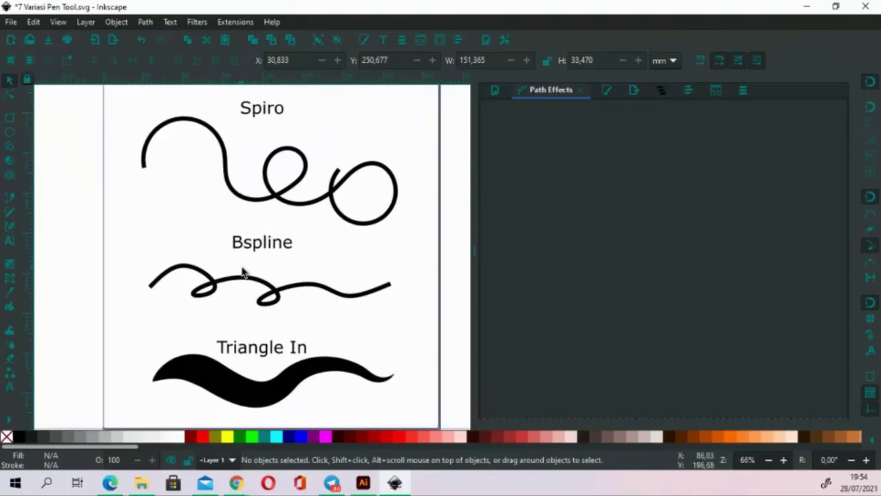
left_click(866, 7)
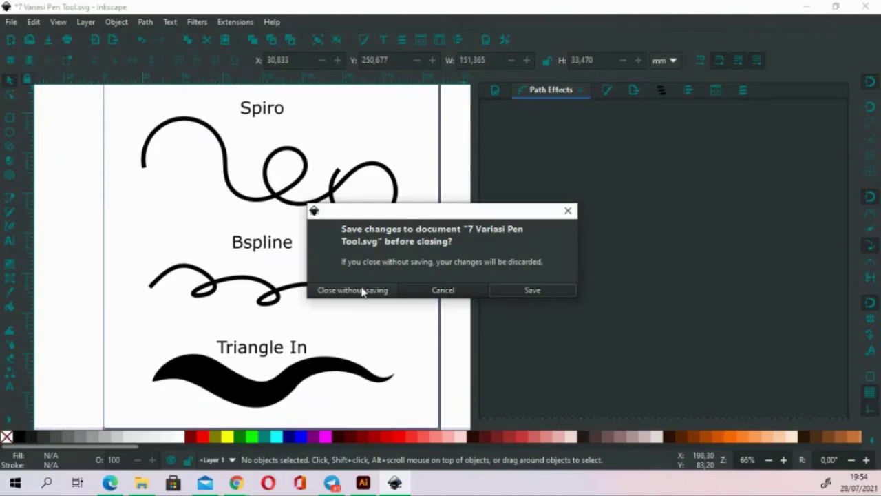
Close Inkscape without saving, then close 7 Variasi Pen Tool.svg and 6 Ukuran Stroke.svg unsaved.
left_click(363, 291)
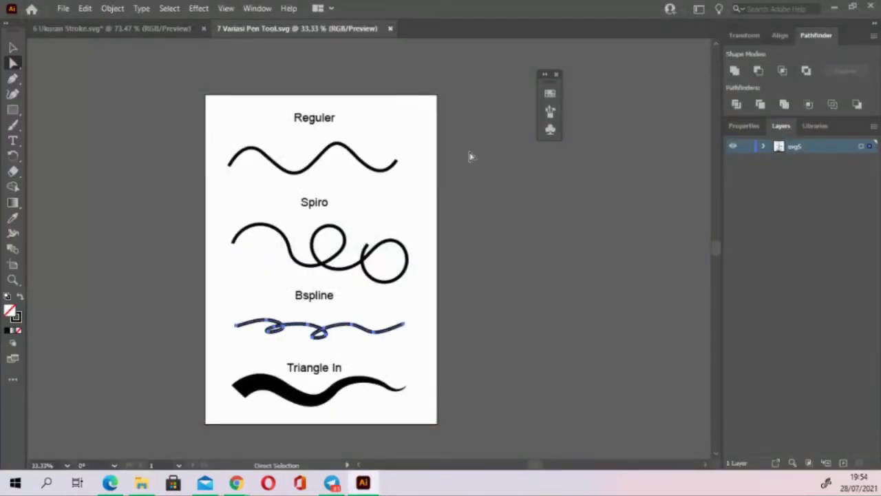
left_click(390, 29)
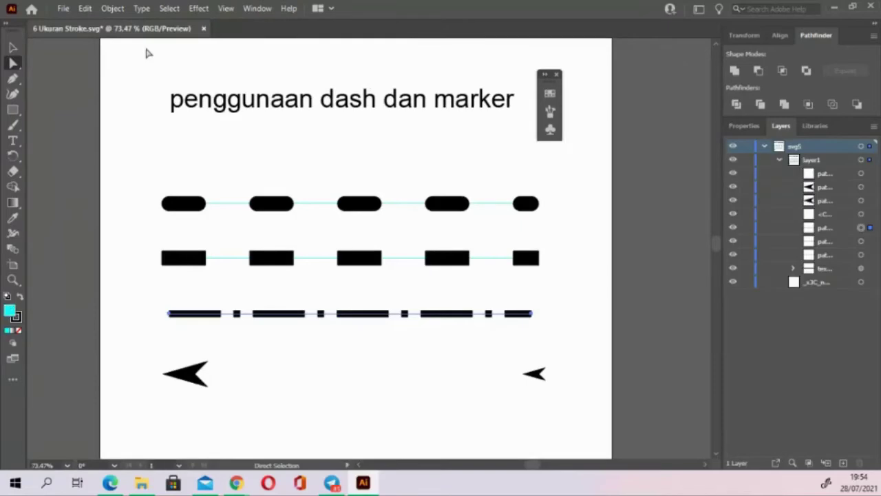
left_click(203, 28)
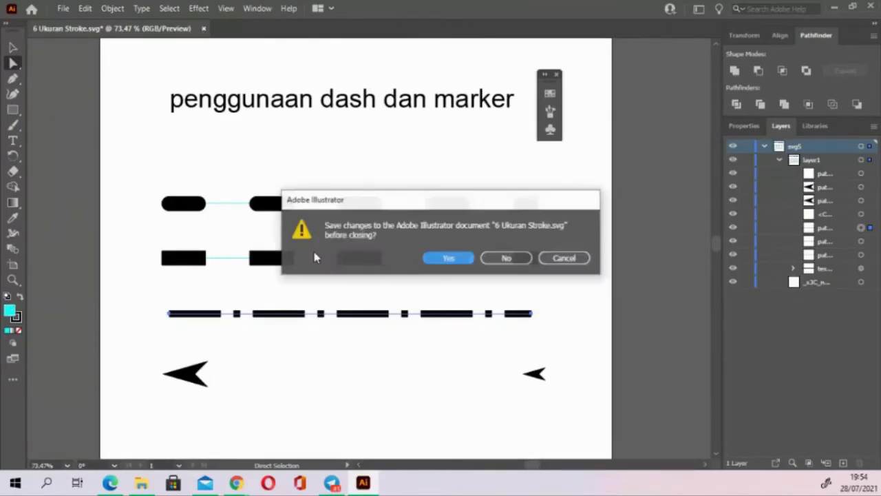
left_click(502, 258)
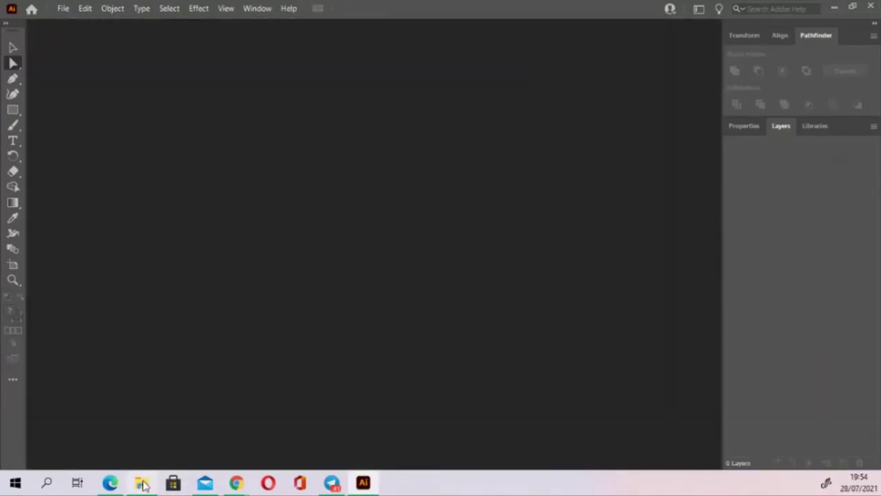
Open 8 Pengujian Fonta.svg in Adobe Illustrator 2021 from File Explorer.
left_click(143, 485)
left_click(225, 219)
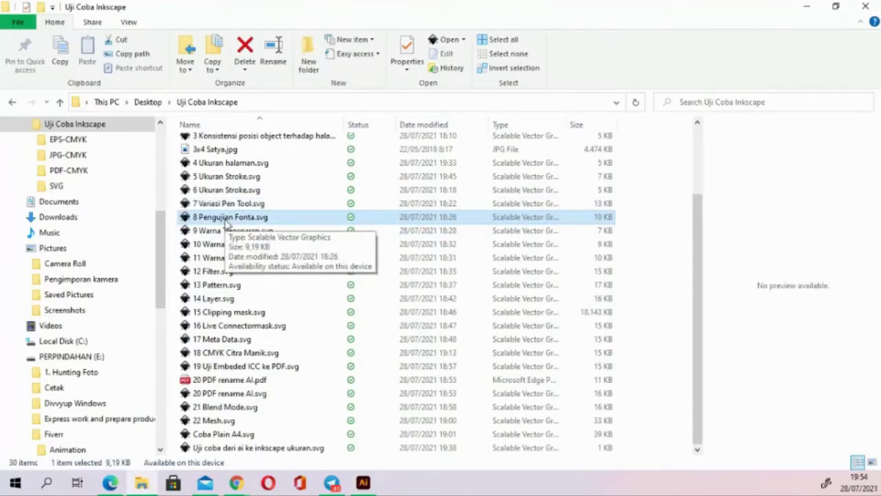
right_click(227, 223)
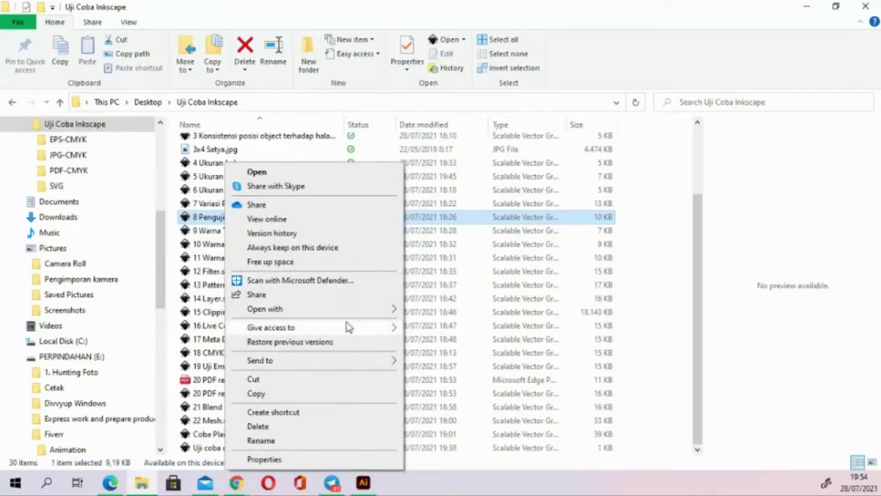
mouse_move(264, 309)
left_click(413, 311)
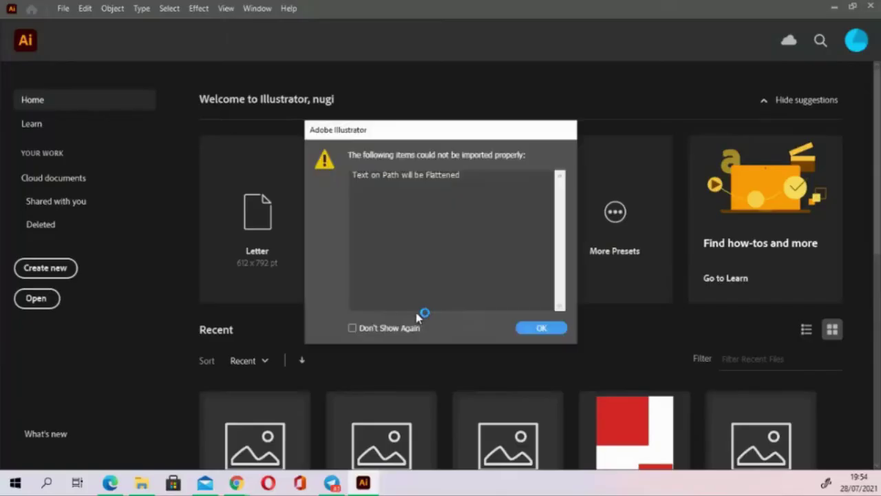
Accept the text-on-path warning, then pan and zoom to 50% to see the whole artboard.
left_click(535, 330)
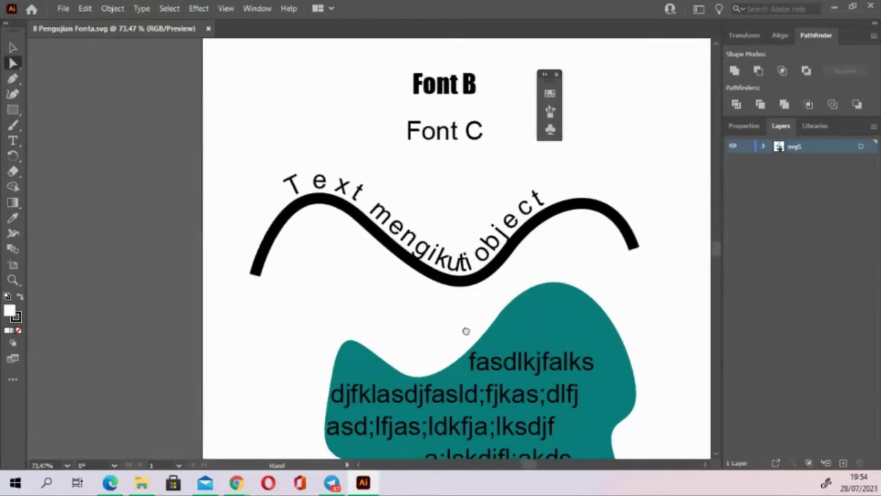
left_click_drag(466, 330, 347, 322)
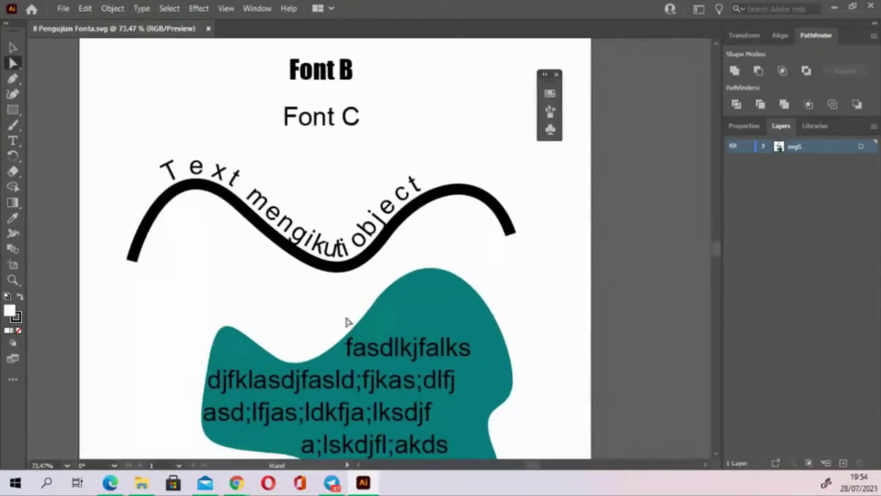
key("ctrl+minus")
key("ctrl+minus")
key("ctrl+minus")
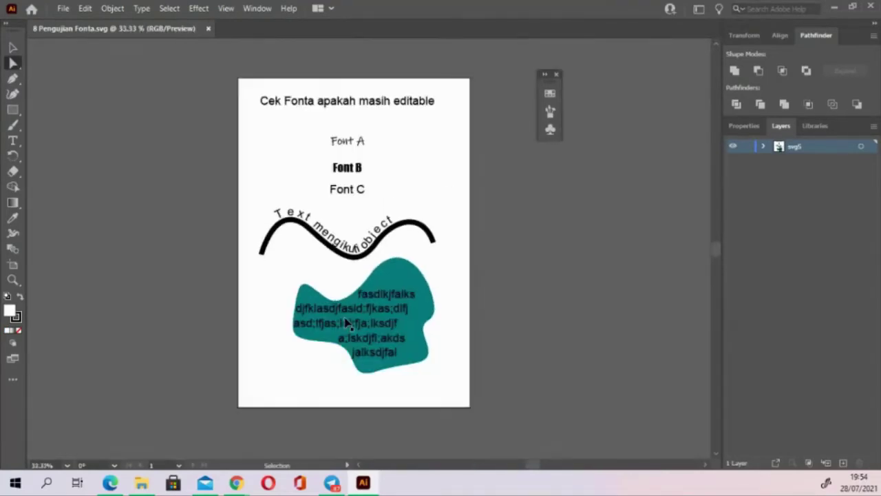
key("ctrl+plus")
scroll(349, 324, "up", 2)
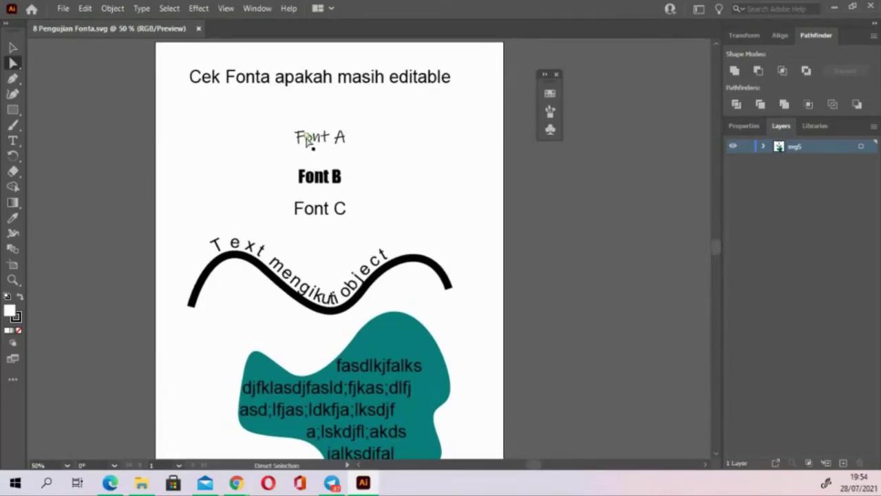
Type extra letters into the Font B and Font C lines with the Type tool.
left_click(12, 140)
left_click(314, 176)
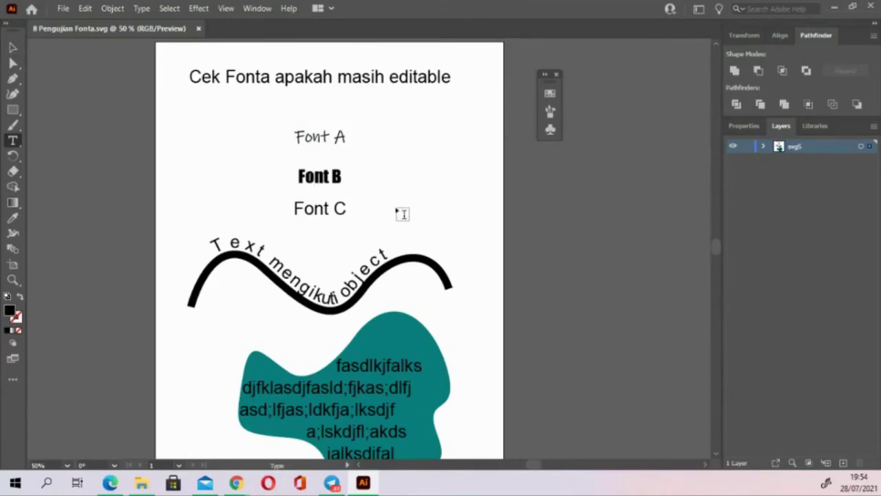
type("alskdjfalskdj")
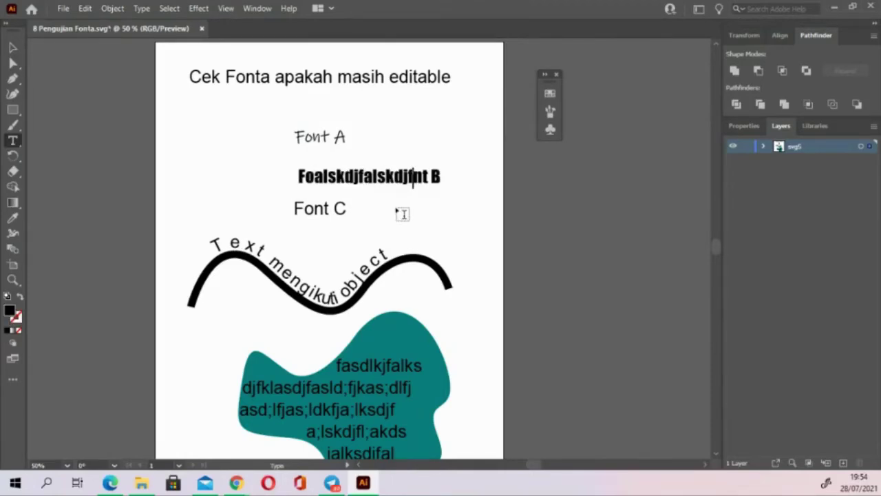
type("fal;sdkf")
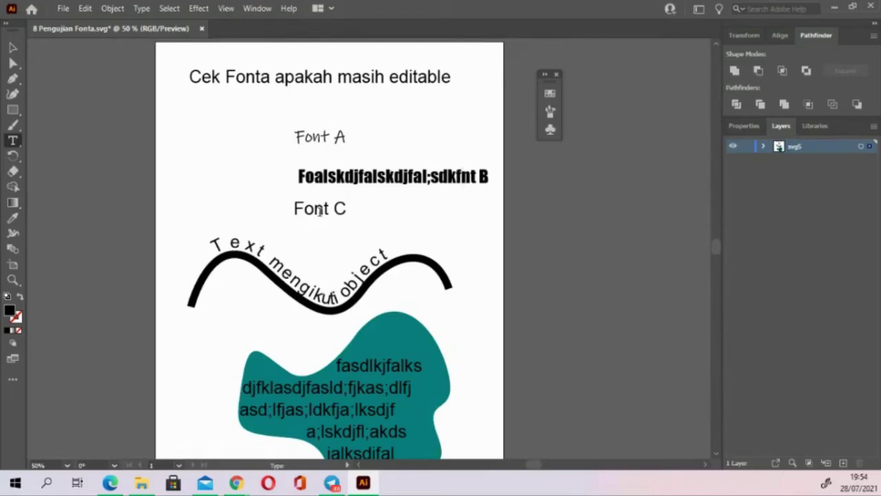
left_click(321, 209)
type("skdjaflkasjd")
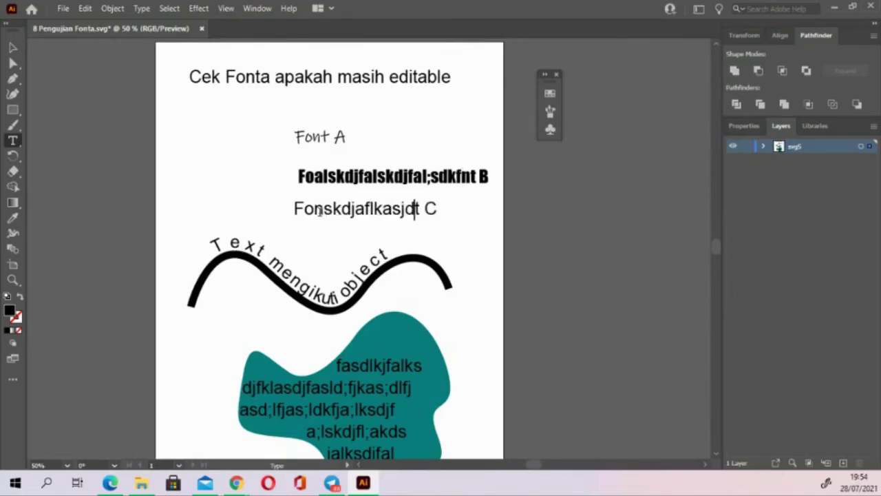
Insert 'asdfask;ldfj' after the F in Font A so it reads Fasdfask;ldfjont A.
triple_click(329, 136)
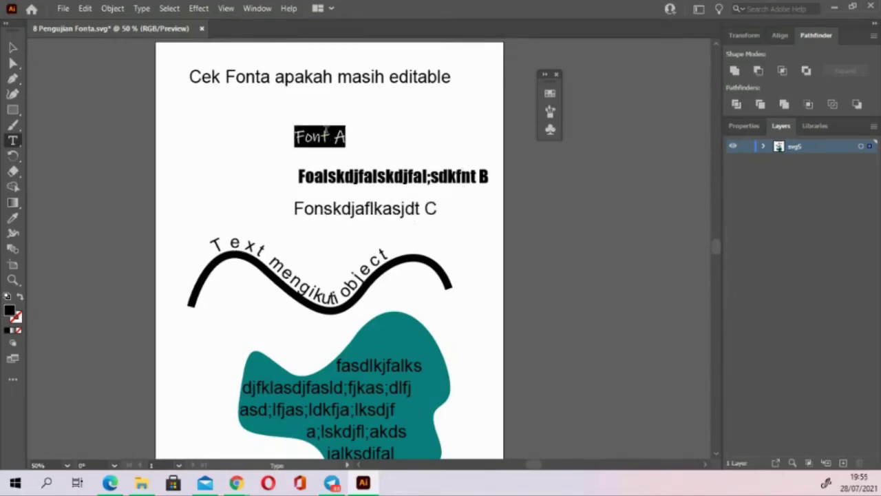
left_click(304, 136)
type("asdfask;ldfj")
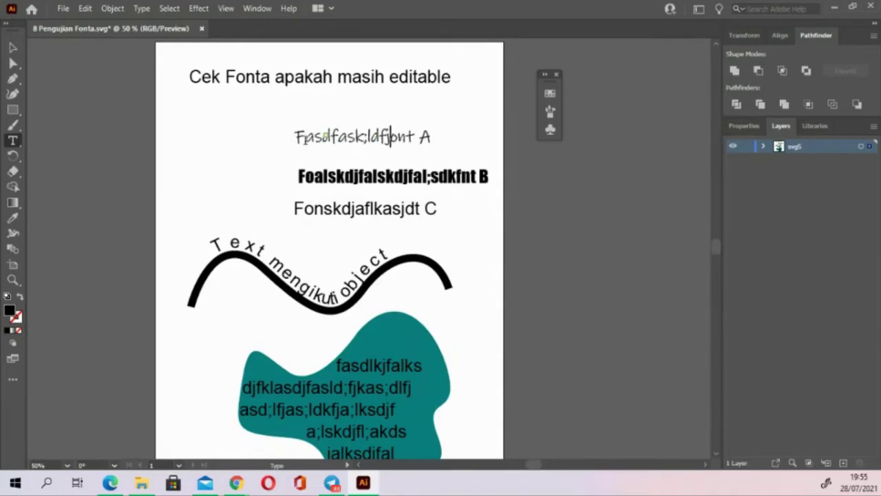
left_click(11, 46)
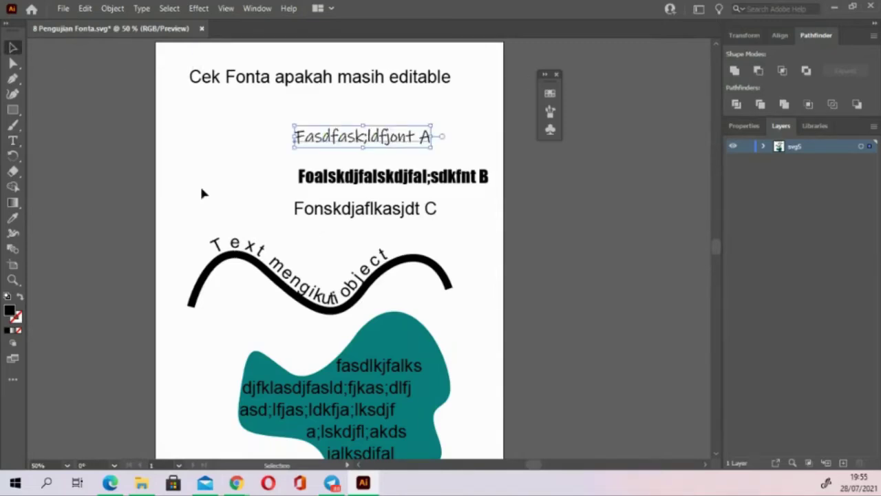
scroll(198, 193, "down", 2)
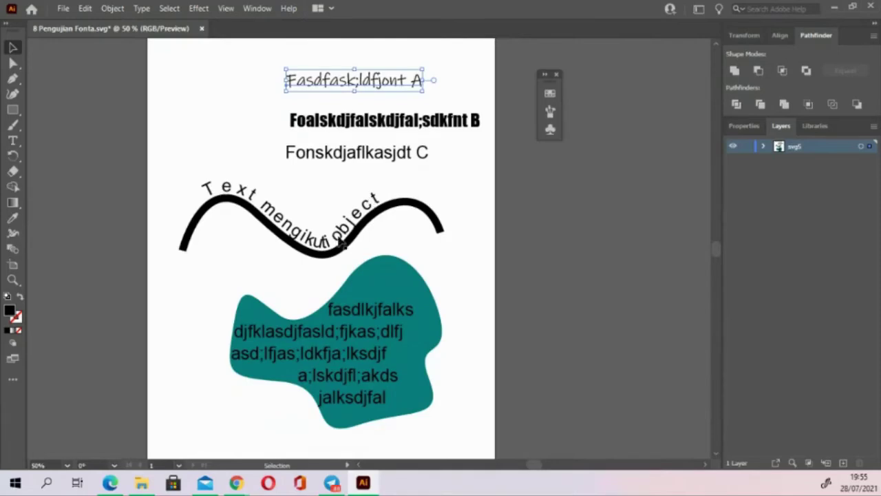
left_click(13, 140)
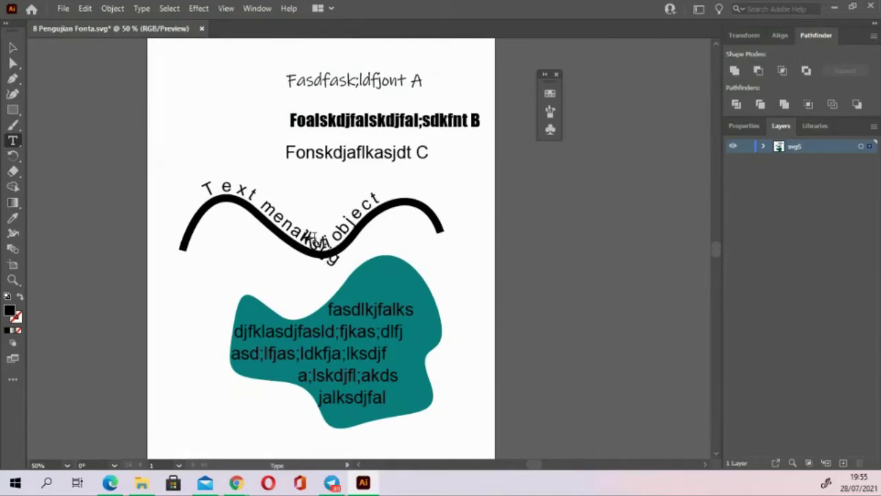
Type 'ajs' and 'fialskdjfj' into the text running along the wavy curve.
type("ajs")
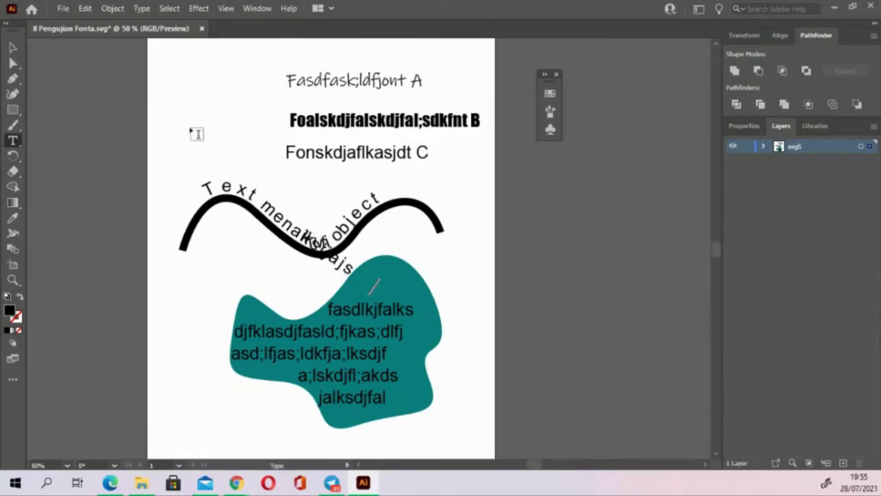
left_click(228, 183)
type("f")
type("ialskdjfj")
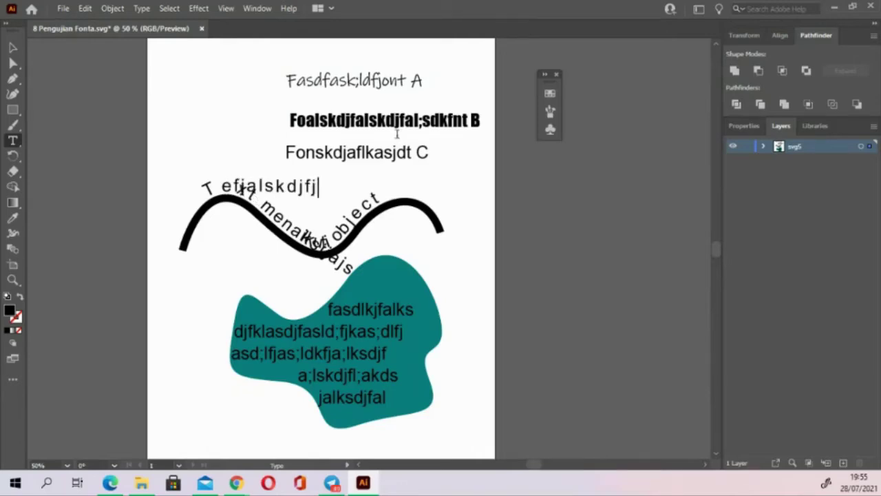
Expand svg5 and layer1 in the Layers panel and target the text-on-path object.
left_click(764, 146)
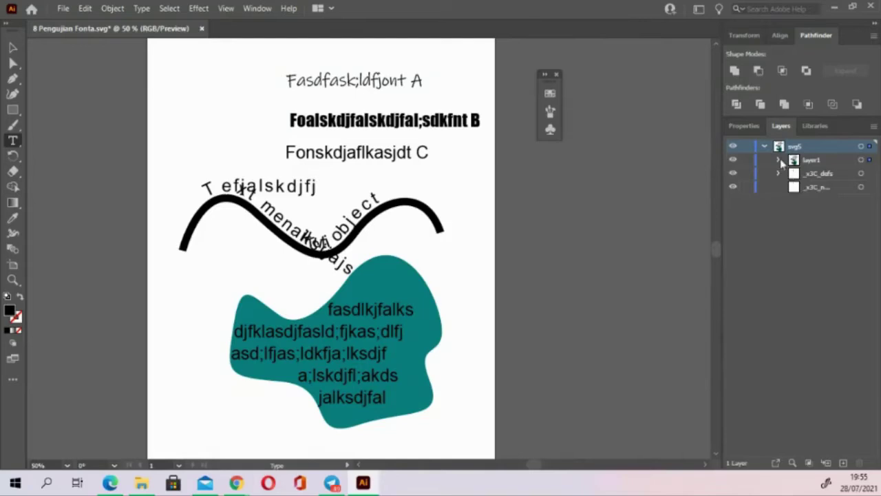
left_click(779, 159)
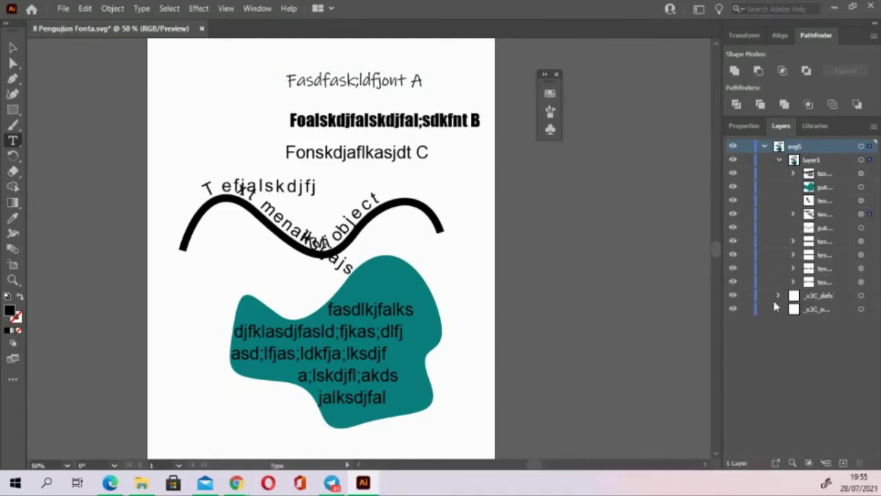
left_click(861, 214)
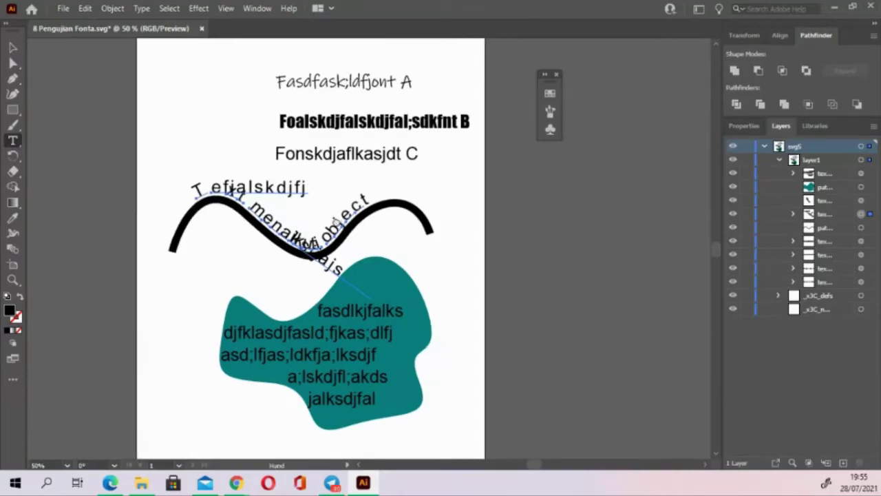
Add 'faksdjkfjf' to the teal shape's first text line, then open 8 Pengujian Fonta.svg in Inkscape.
scroll(275, 227, "up", 2)
scroll(207, 241, "down", 2)
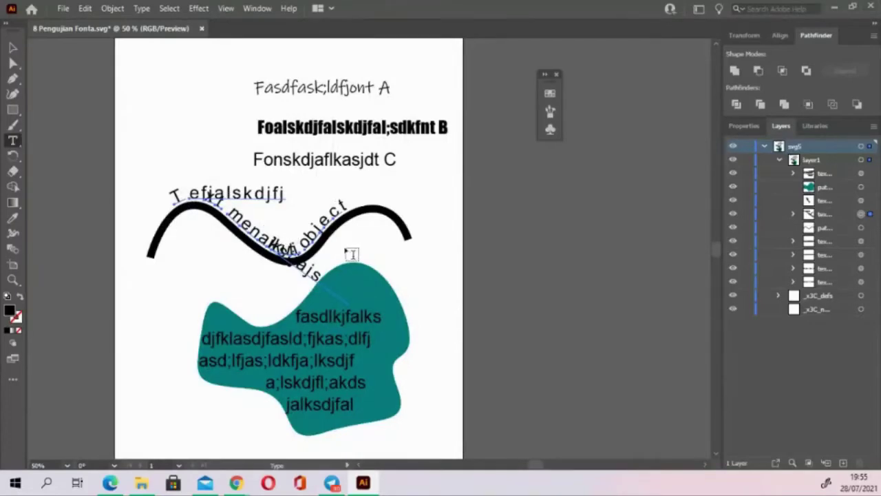
left_click(13, 46)
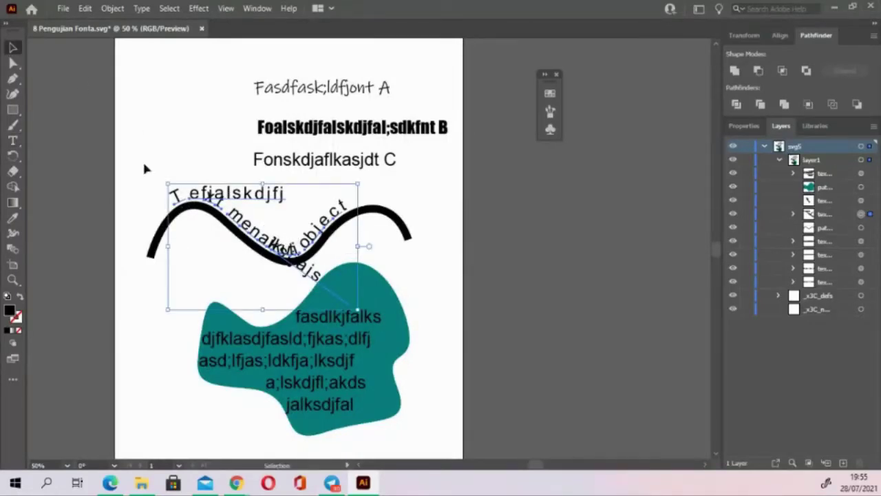
scroll(203, 207, "down", 2)
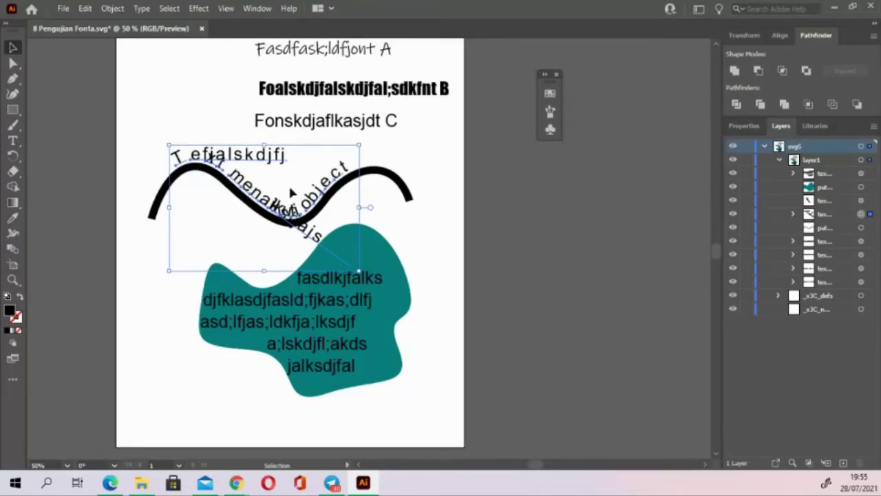
key("ctrl+a")
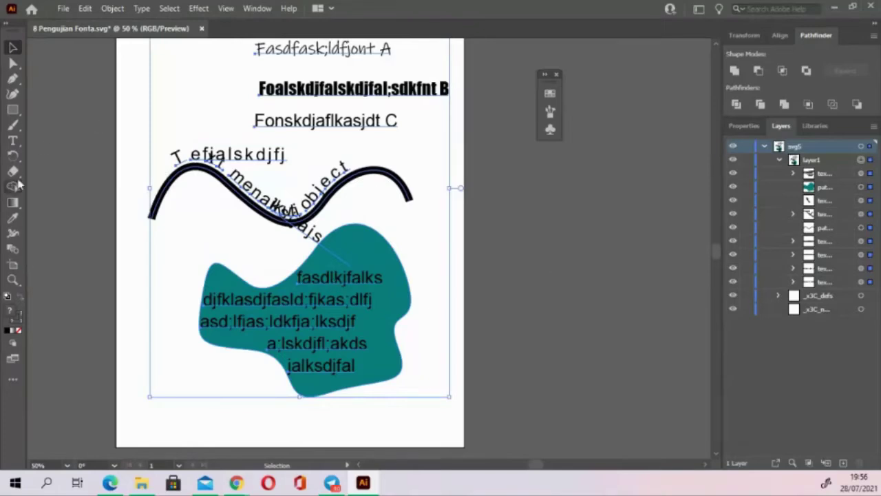
left_click(12, 140)
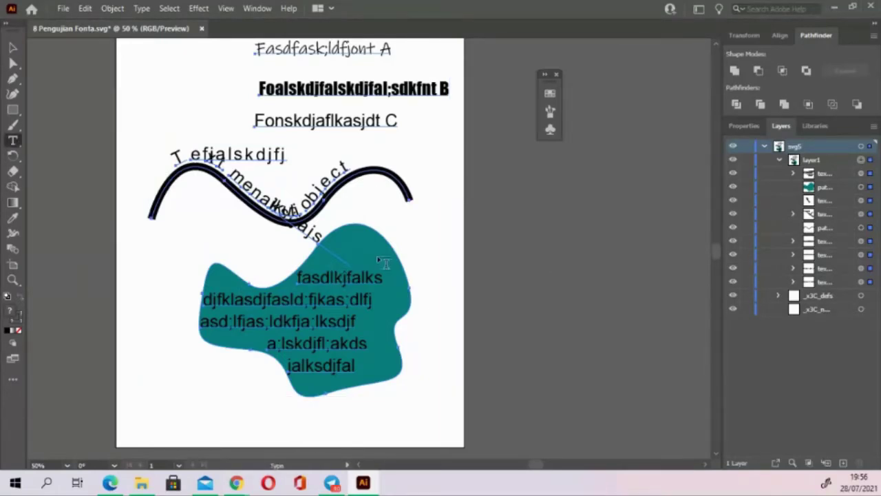
key("ctrl+shift+a")
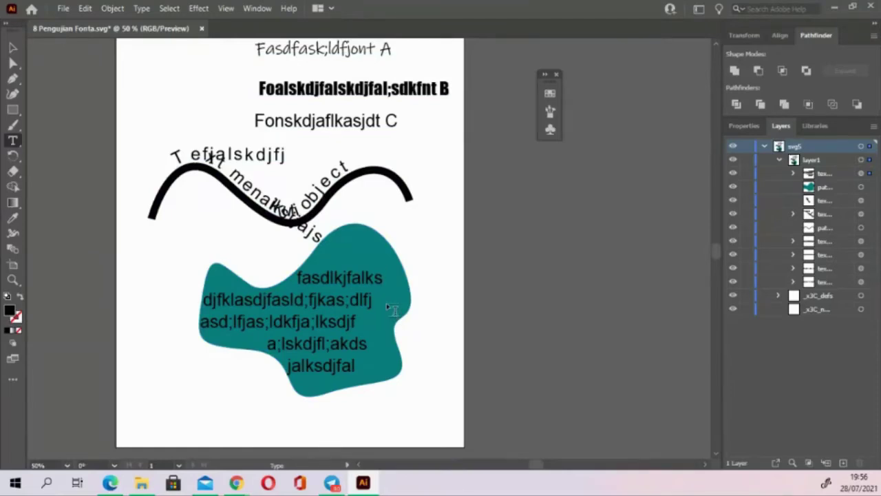
type("faksdjkfjf")
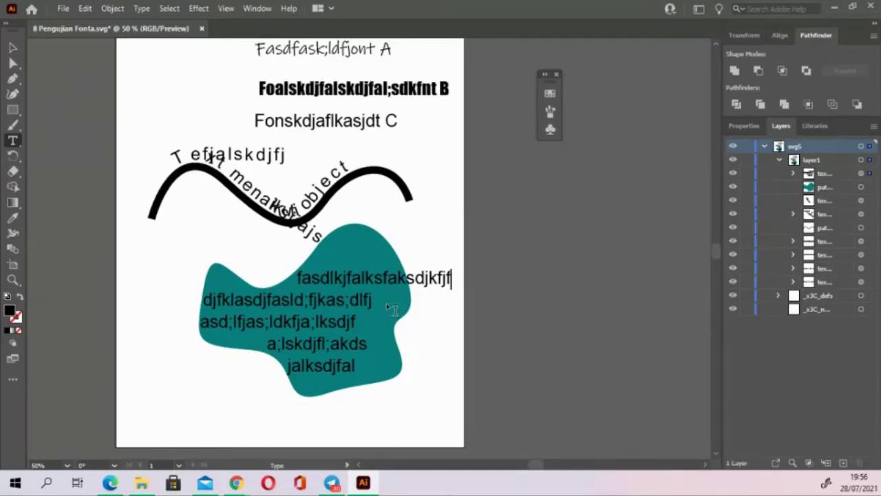
left_click(141, 483)
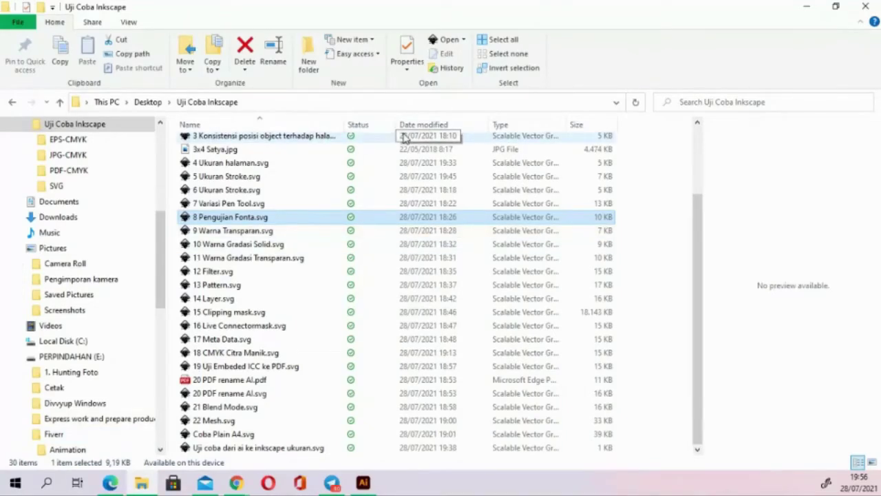
double_click(396, 217)
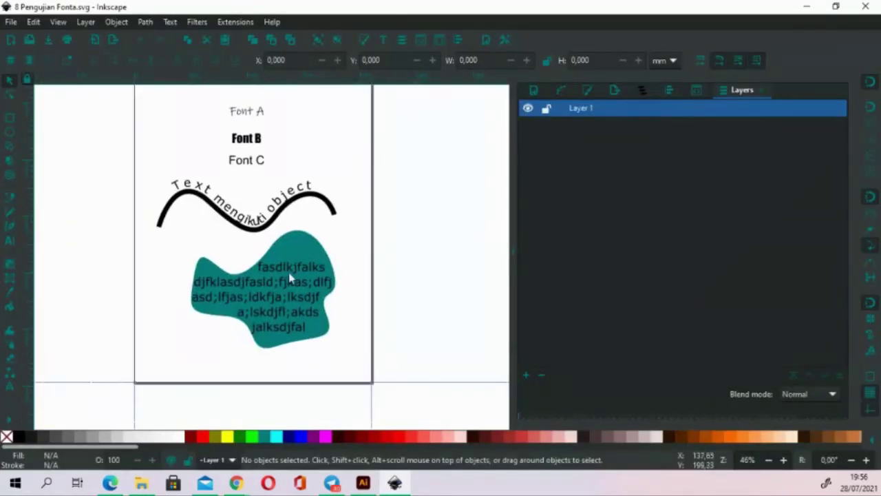
left_click(286, 270)
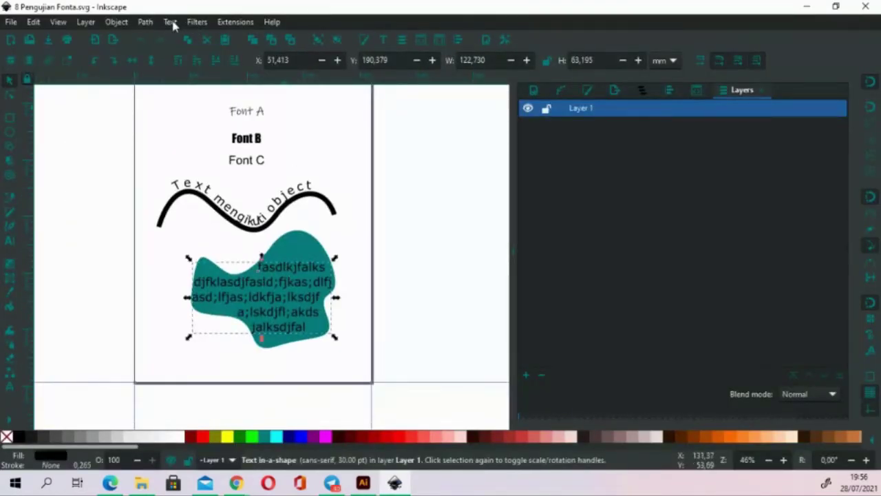
left_click(170, 22)
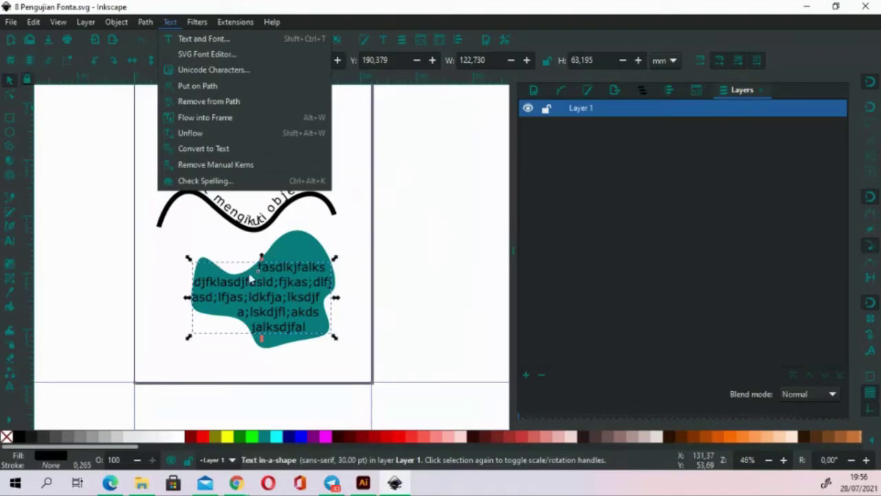
Insert 'asdf' into 'object' on the wave text so it reads objecasdft.
left_click(358, 248)
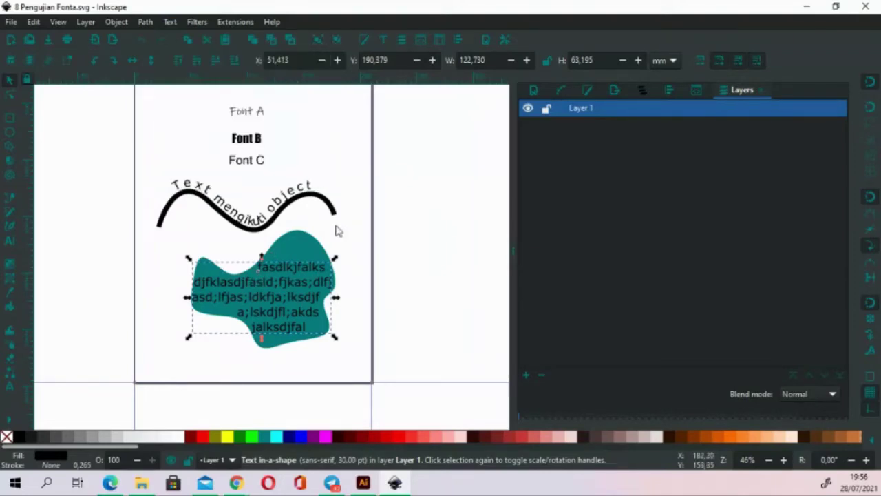
left_click(320, 219)
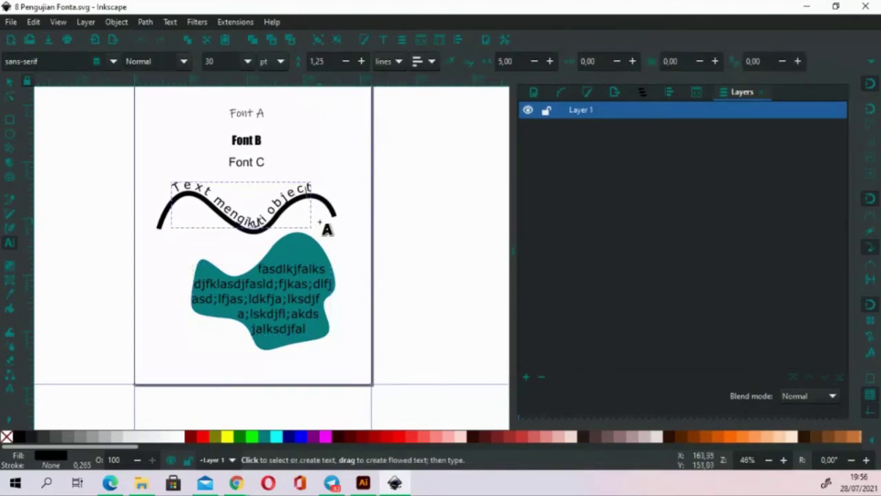
type("asdf")
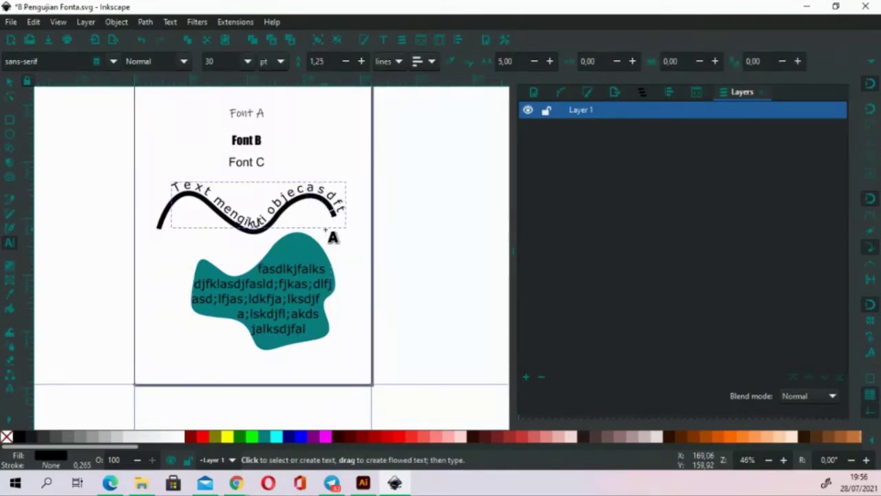
left_click(10, 81)
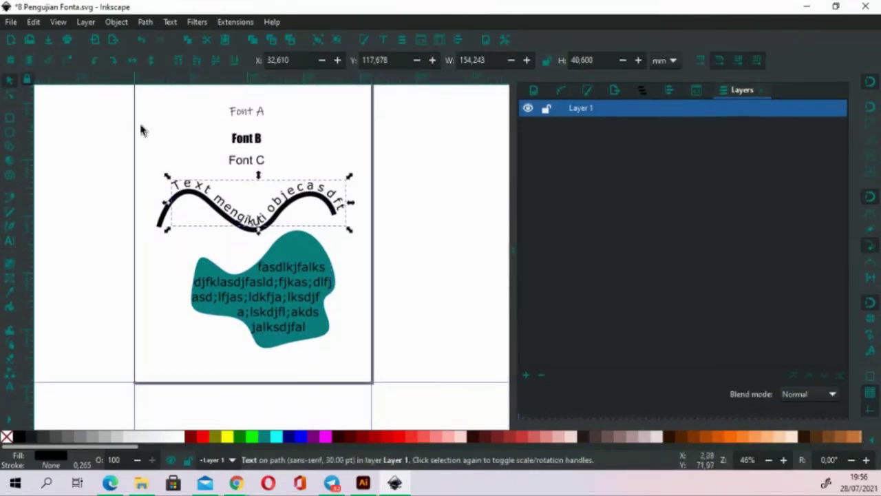
scroll(141, 130, "up", 2)
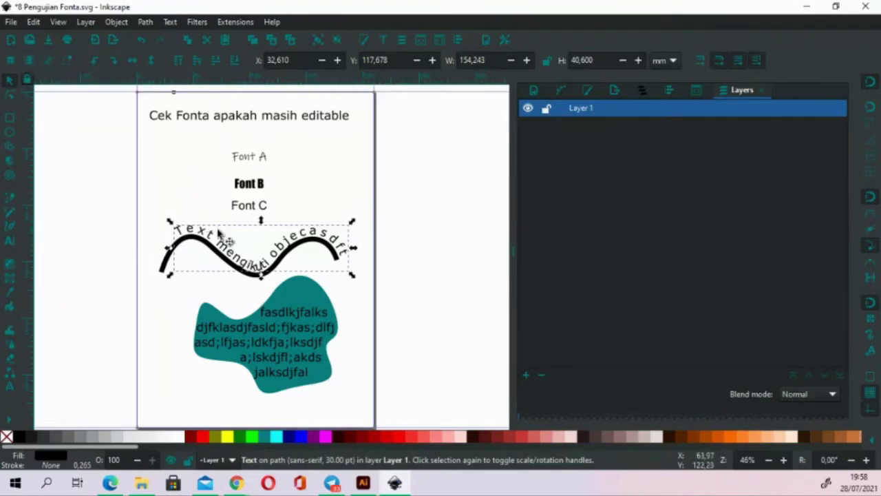
Close the Inkscape window to bring up the save prompt for 8 Pengujian Fonta.svg.
scroll(325, 161, "right", 3)
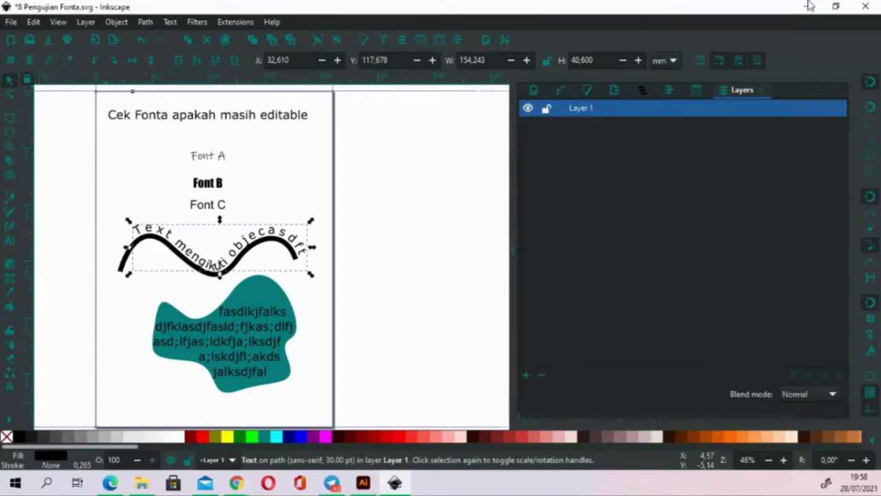
left_click(866, 7)
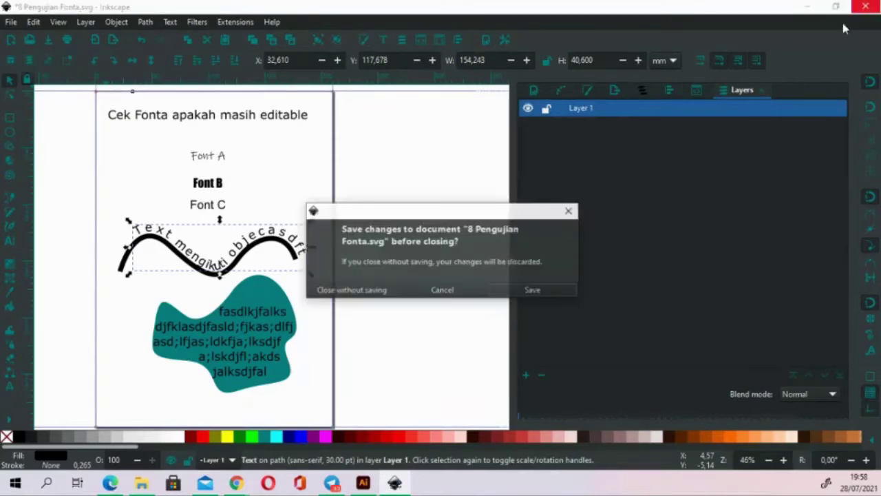
Close Inkscape without saving, then open 9 Warna Transparan.svg with Adobe Illustrator 2021.
left_click(373, 291)
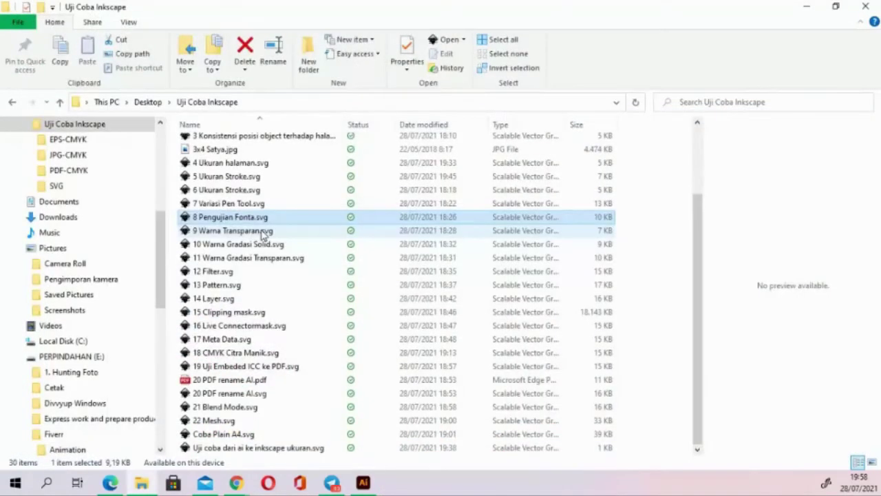
left_click(266, 232)
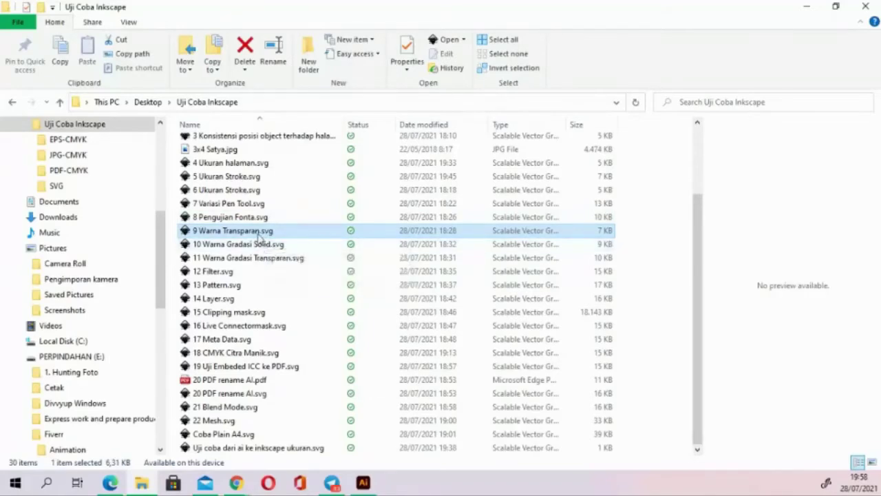
right_click(260, 237)
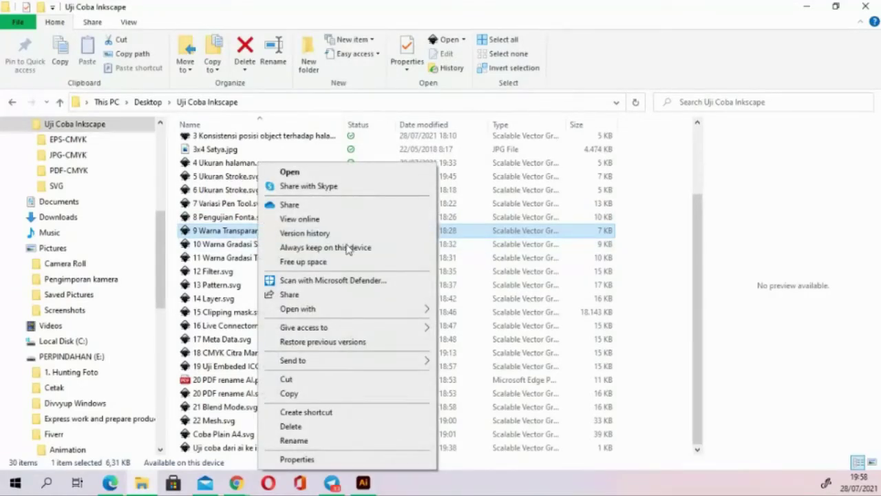
mouse_move(298, 309)
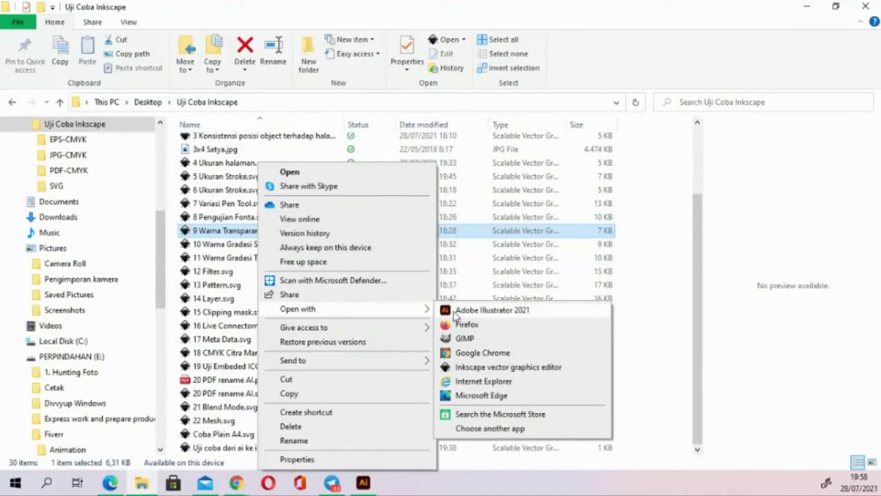
left_click(455, 311)
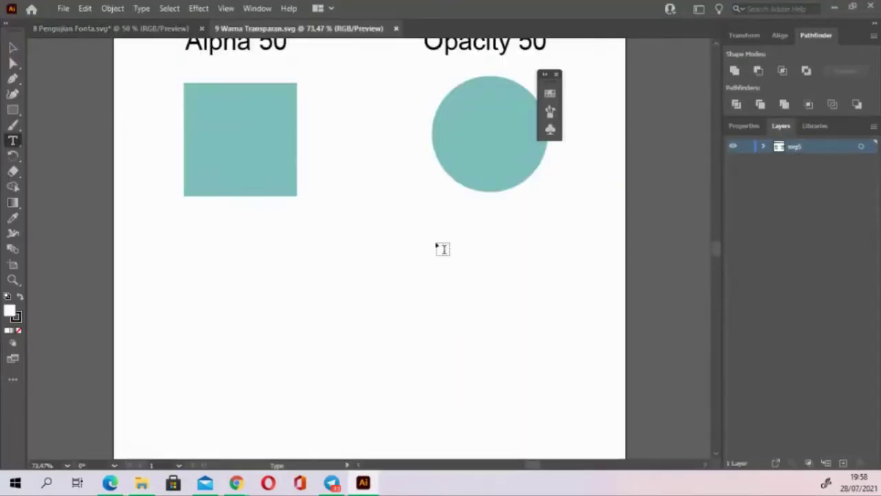
Pan the view and select the imported artwork group.
scroll(413, 133, "up", 2)
scroll(413, 192, "up", 3)
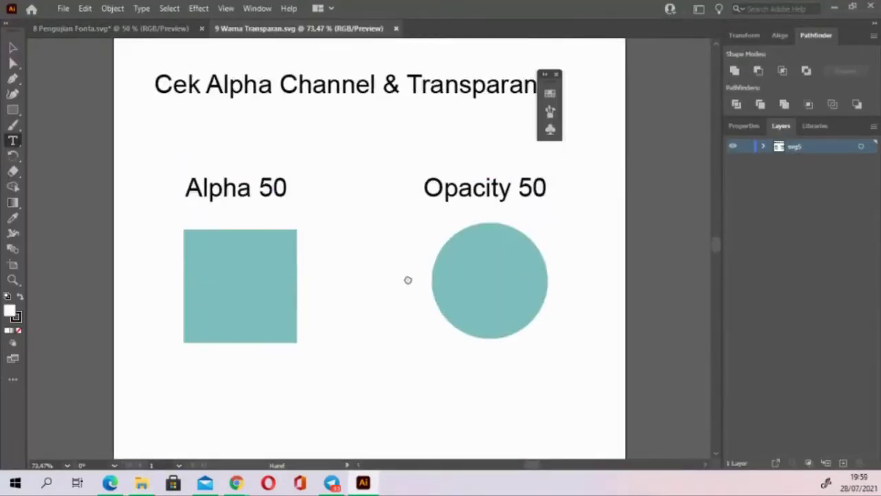
scroll(409, 281, "up", 1)
left_click(13, 49)
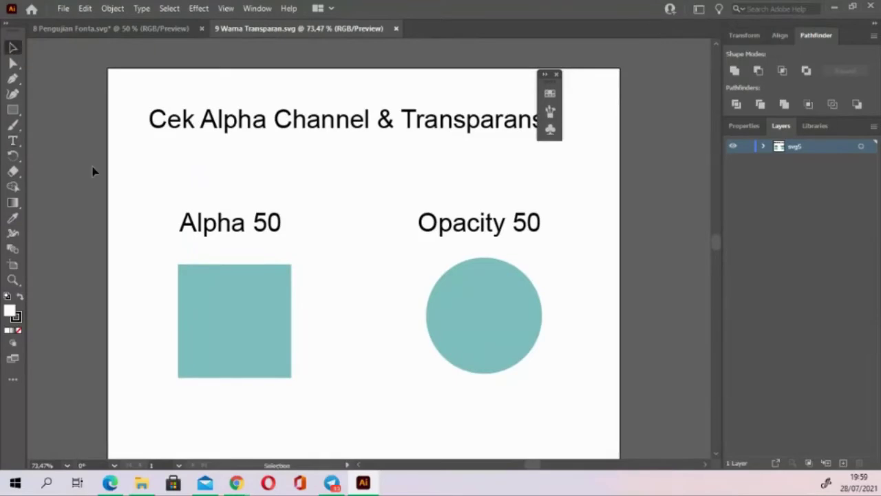
left_click_drag(95, 168, 116, 116)
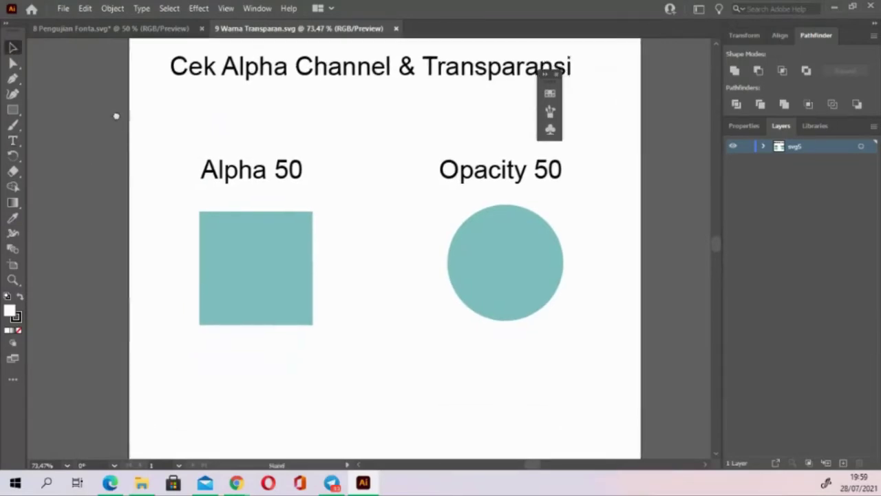
left_click(501, 253)
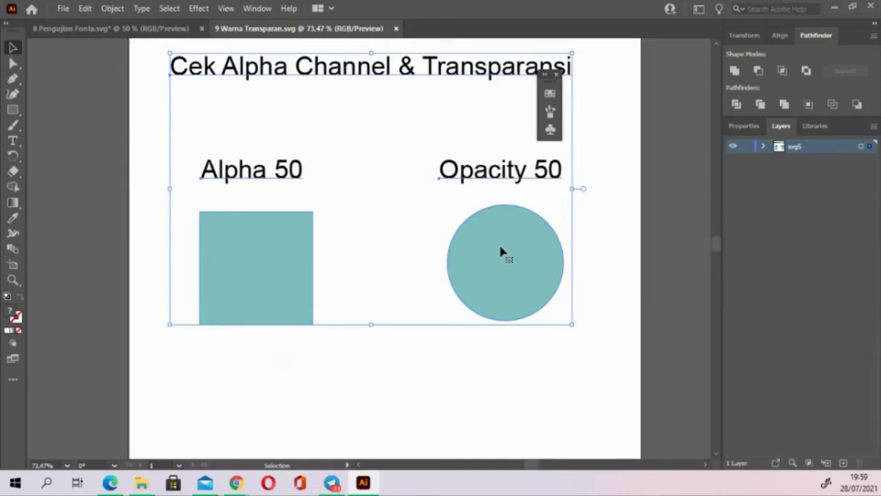
left_click(141, 484)
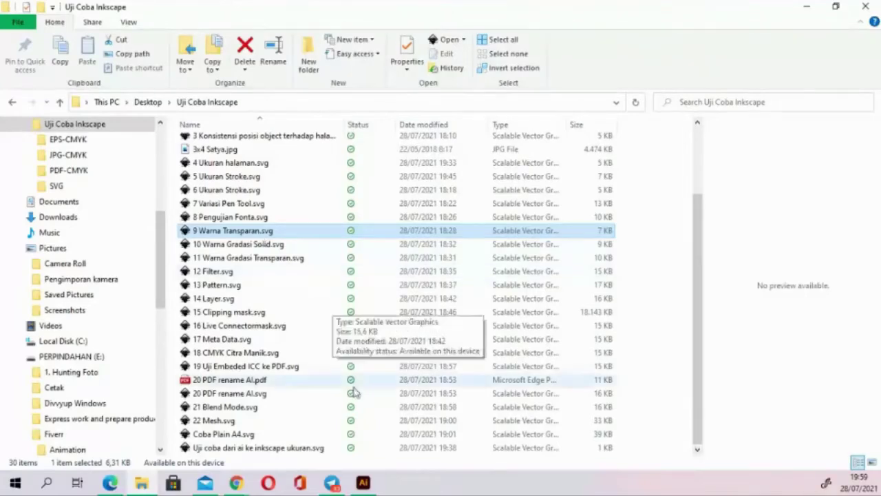
key("Return")
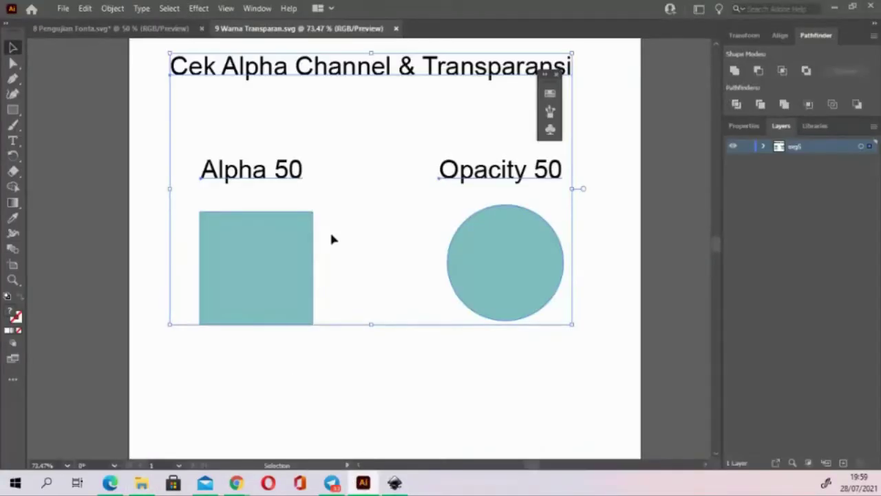
Enter the group, confirm only the circle has 50% opacity, then switch to Inkscape.
left_click(584, 211)
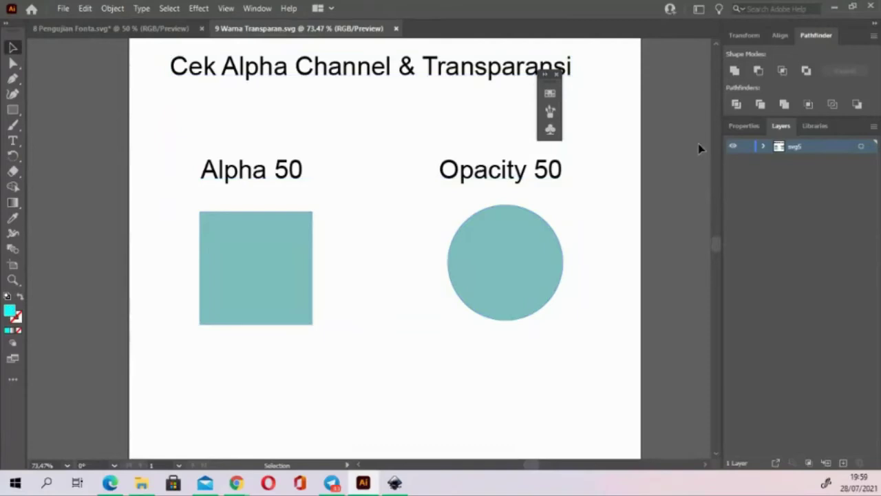
left_click(738, 125)
left_click(531, 263)
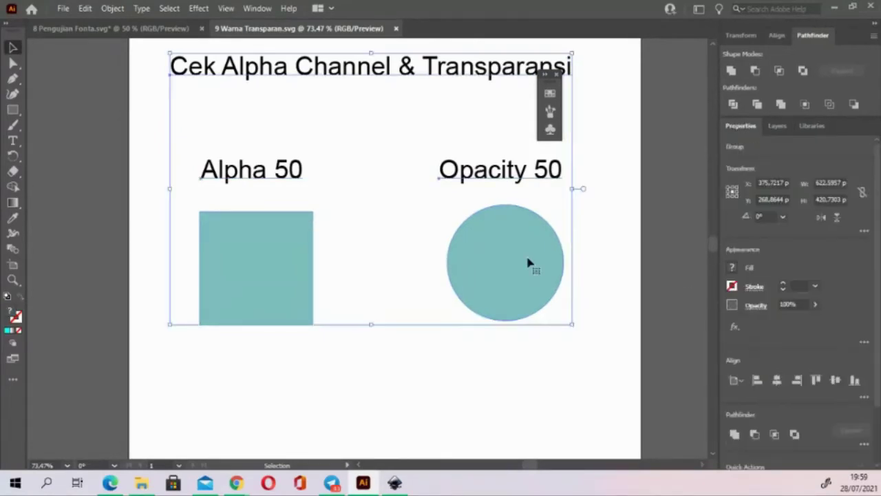
key("a")
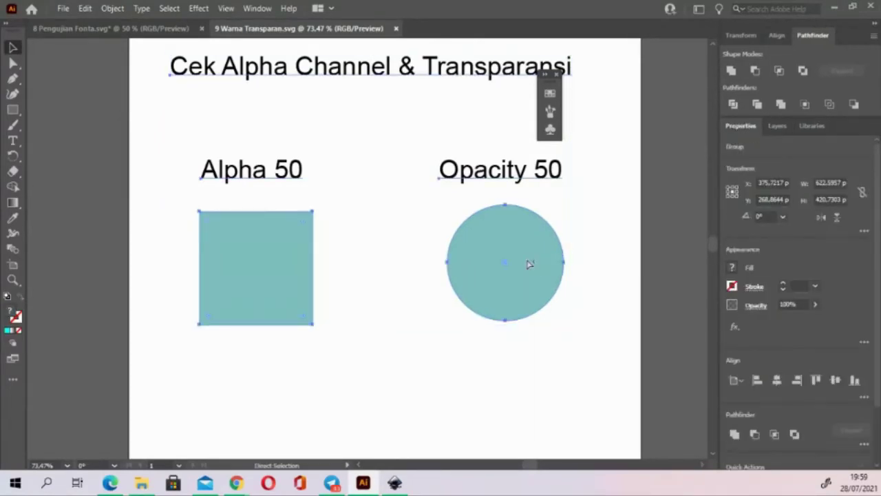
key("v")
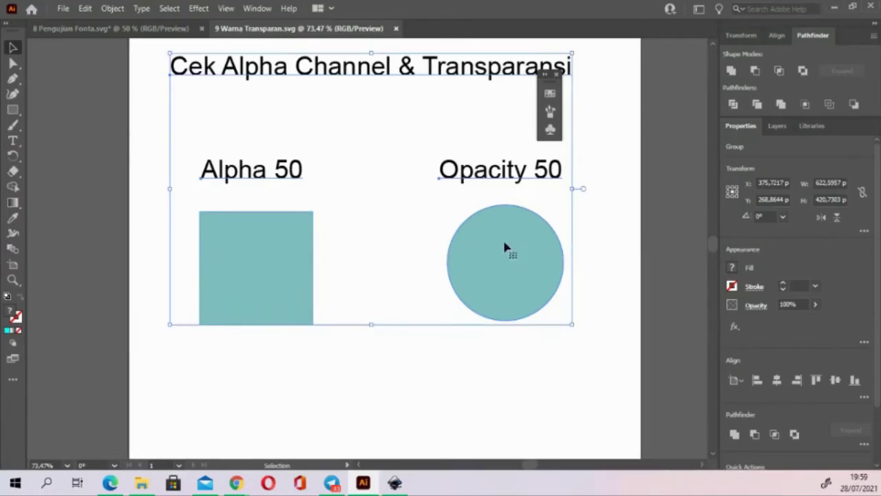
double_click(505, 248)
left_click(513, 270)
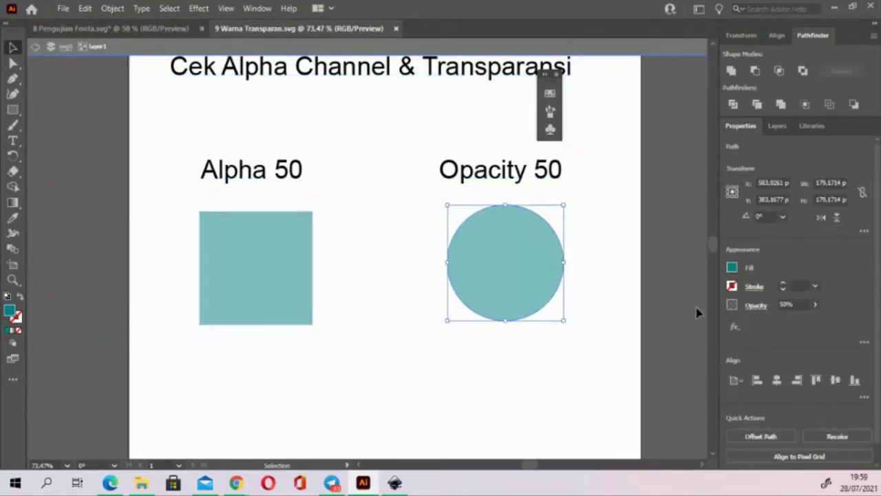
left_click(794, 304)
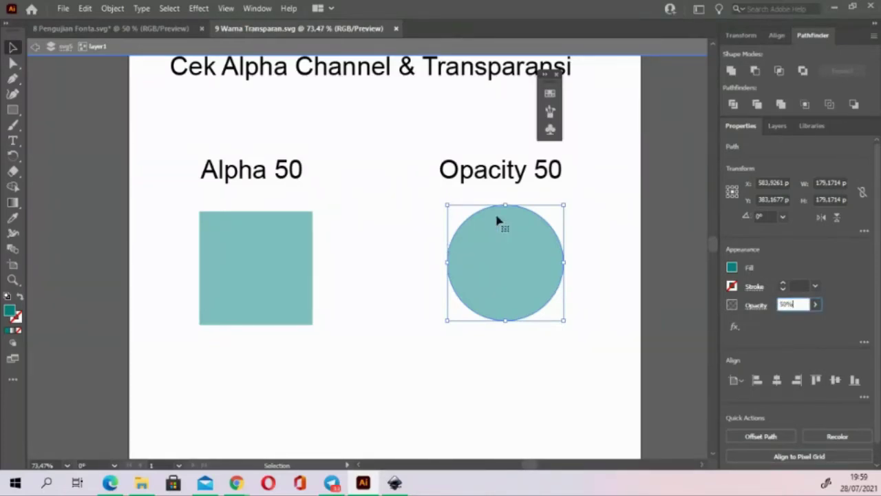
left_click(394, 482)
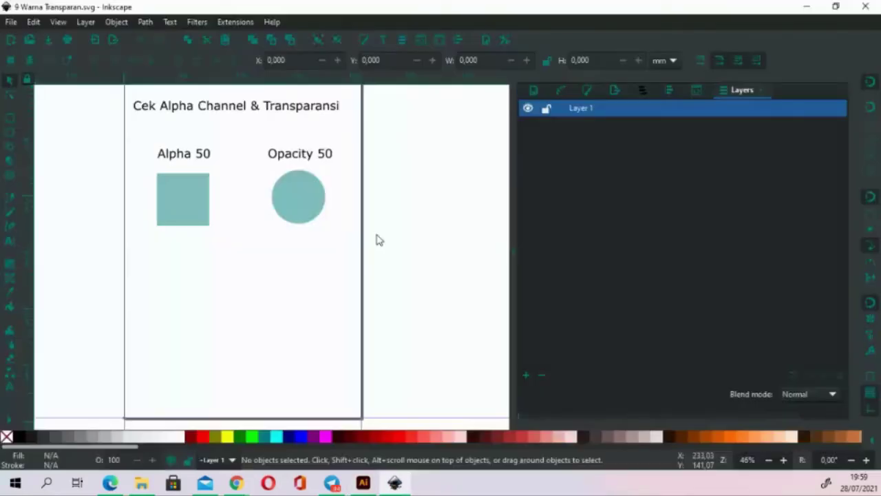
Compare the Opacity 50 circle with the Alpha 50 rectangle, showing Layers and Fill and Stroke.
left_click(304, 195)
scroll(610, 294, "down", 2)
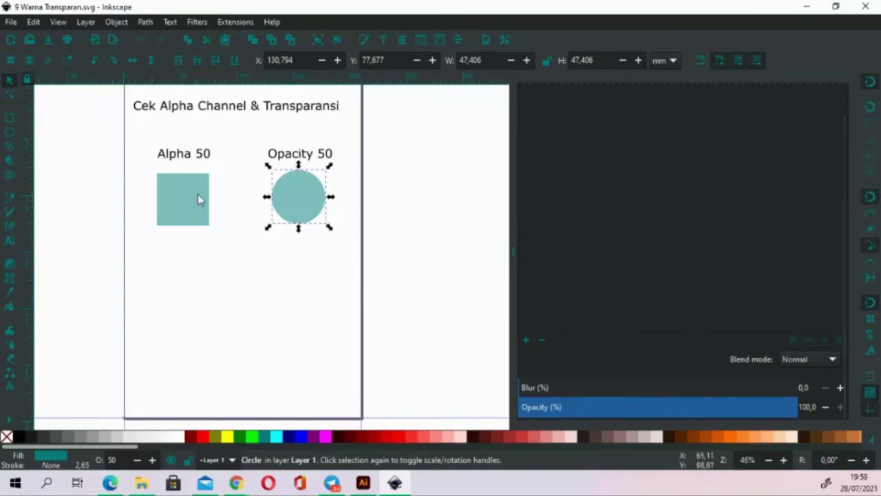
left_click(197, 199)
left_click(313, 208)
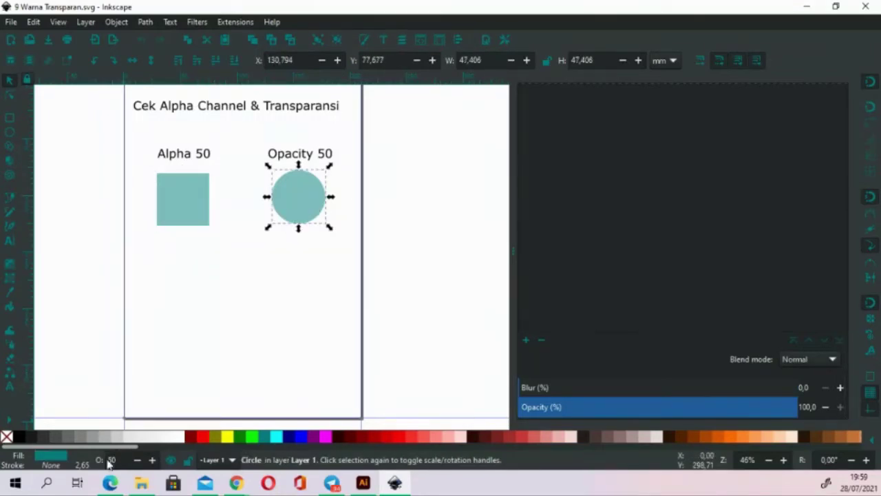
left_click(200, 212)
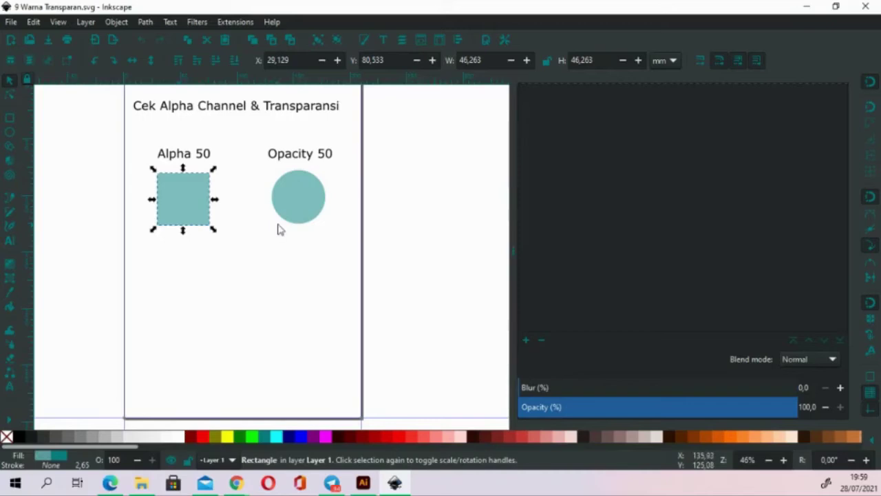
key("ctrl+shift+l")
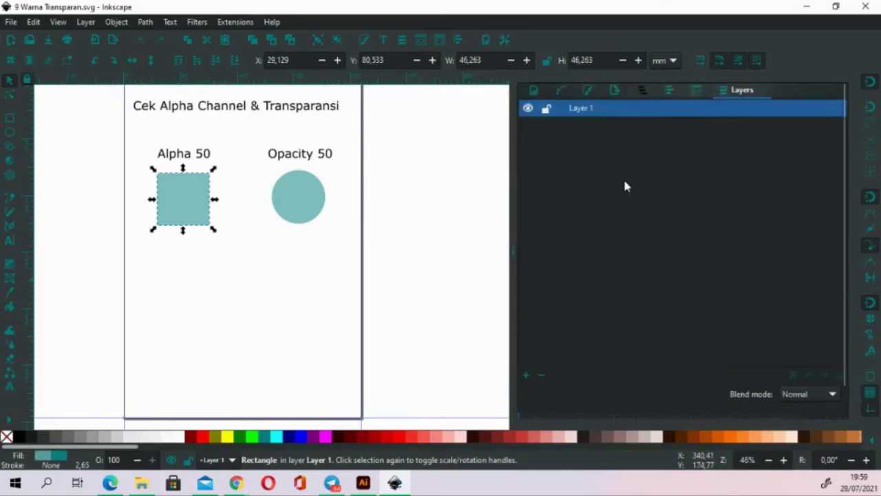
key("ctrl+shift+f")
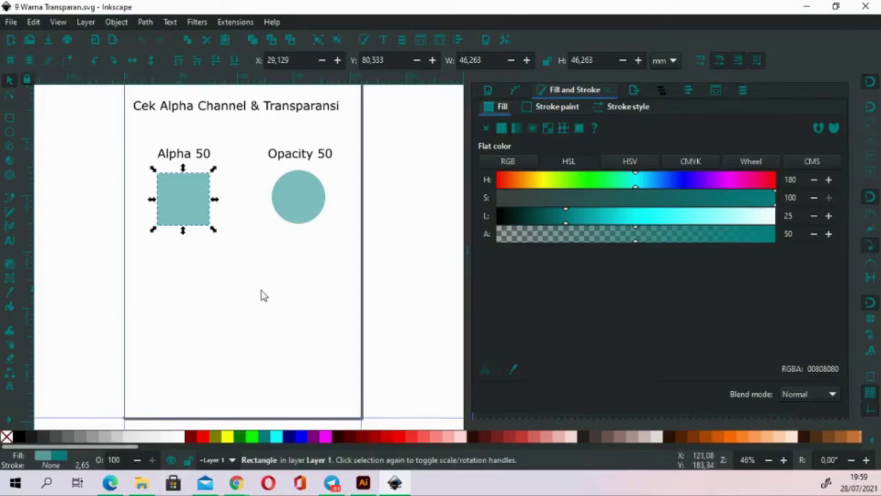
key("alt+Tab")
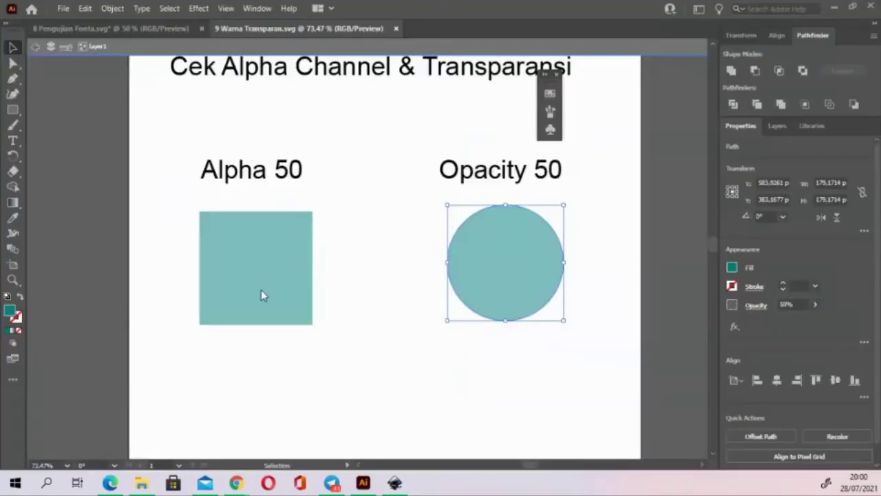
left_click(284, 250)
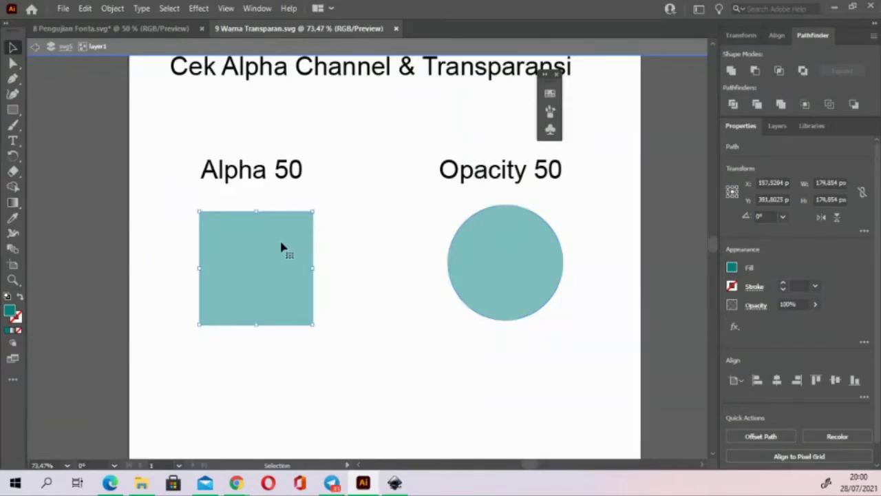
scroll(337, 248, "down", 1)
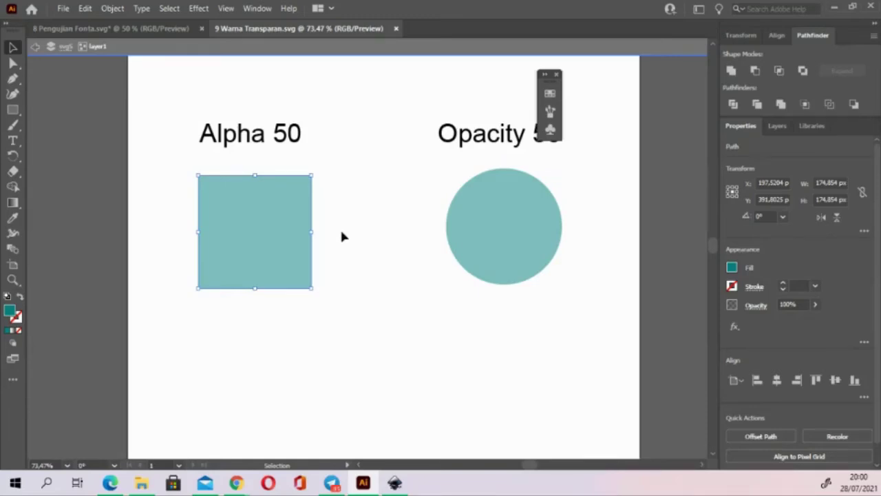
left_click_drag(370, 260, 347, 265)
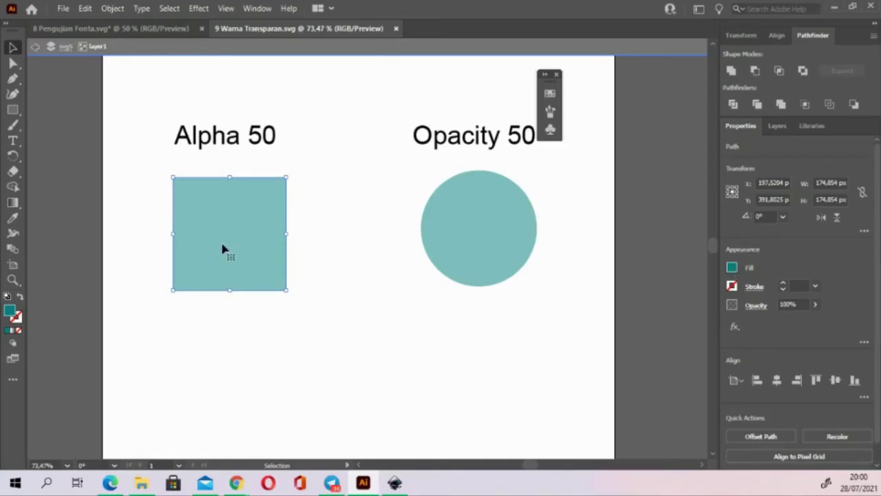
Check in the Color Mixer that the square's fill hex is 008080.
left_click(732, 269)
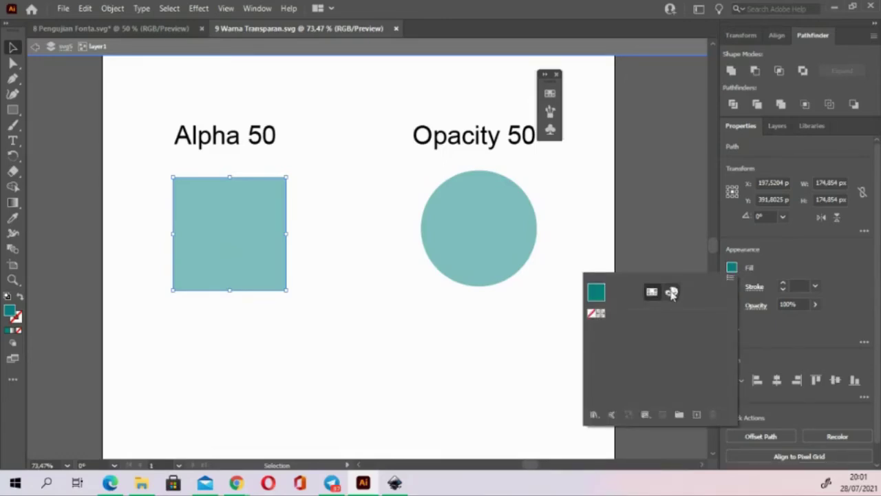
left_click(672, 292)
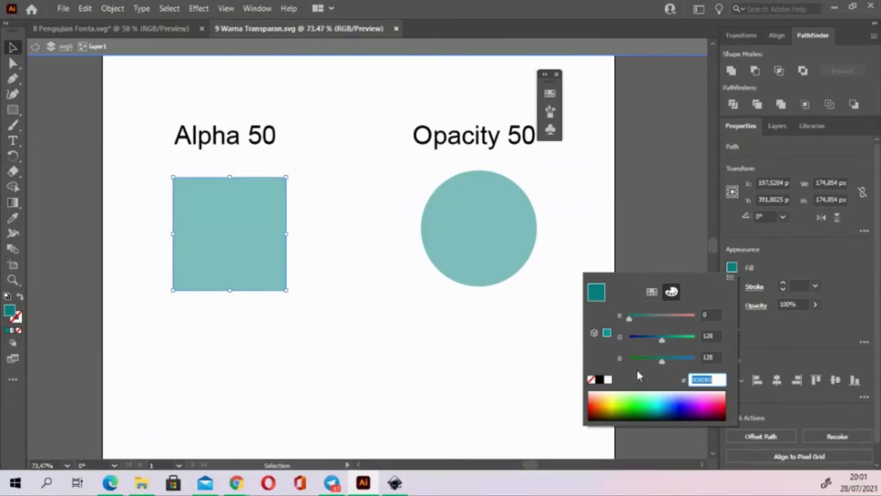
left_click(713, 378)
type("F")
key("BackSpace")
left_click(544, 289)
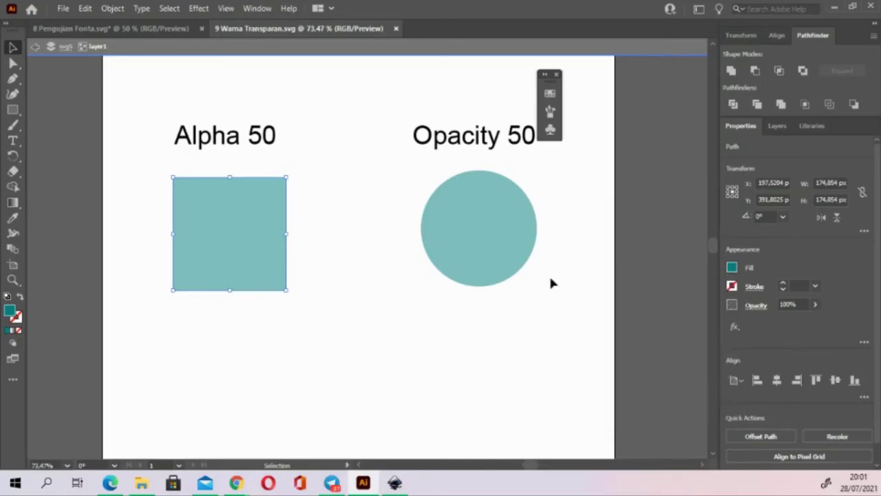
Compare the circle's 50% opacity with the square's 100%, then return to Inkscape.
scroll(451, 255, "up", 2)
scroll(447, 287, "up", 2)
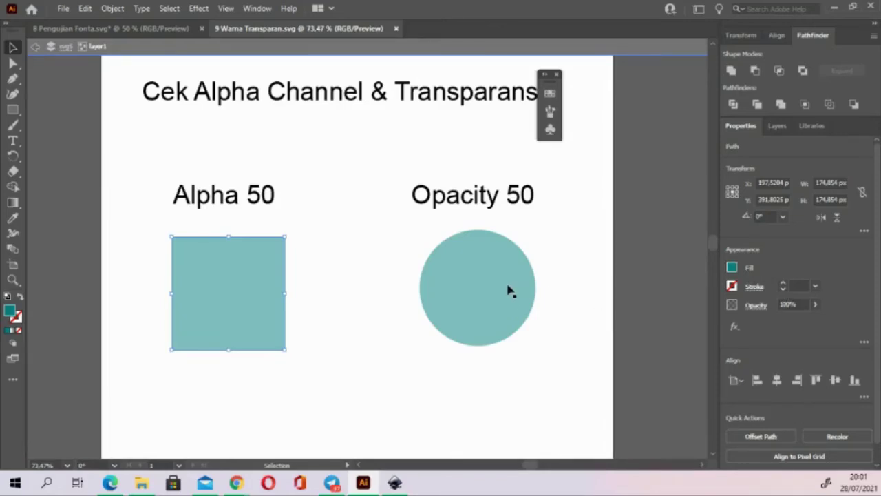
left_click(509, 289)
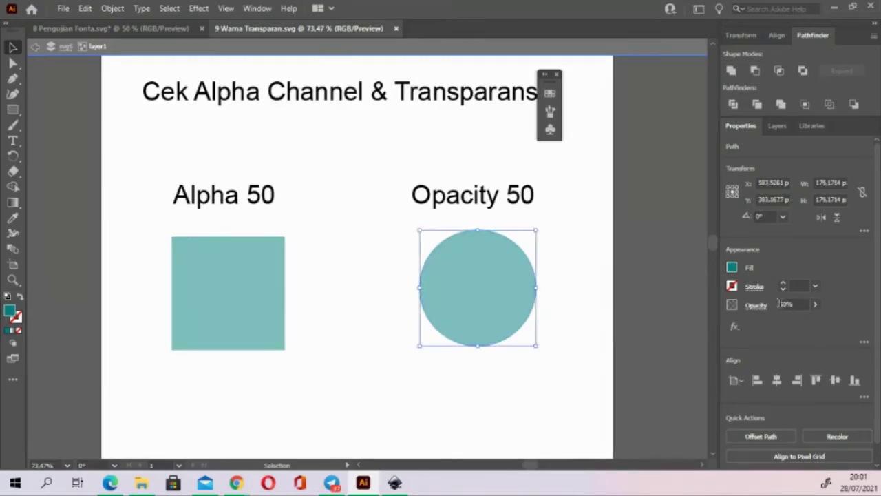
left_click(235, 292)
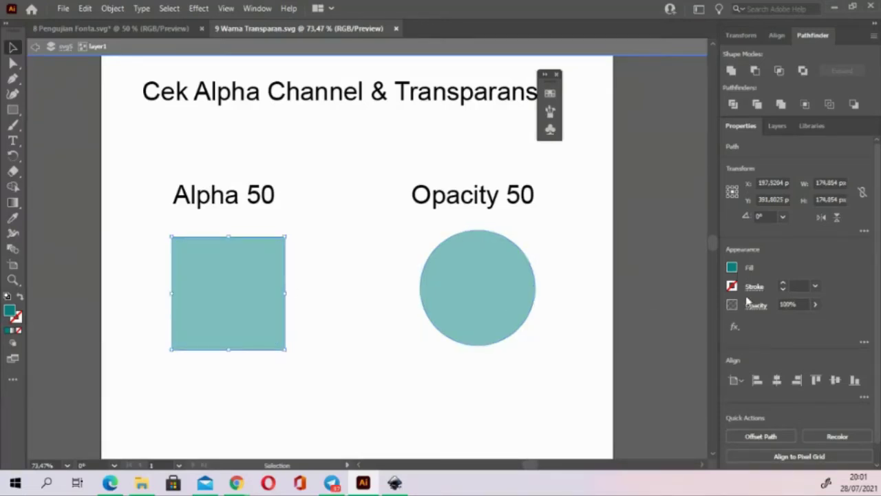
left_click(394, 484)
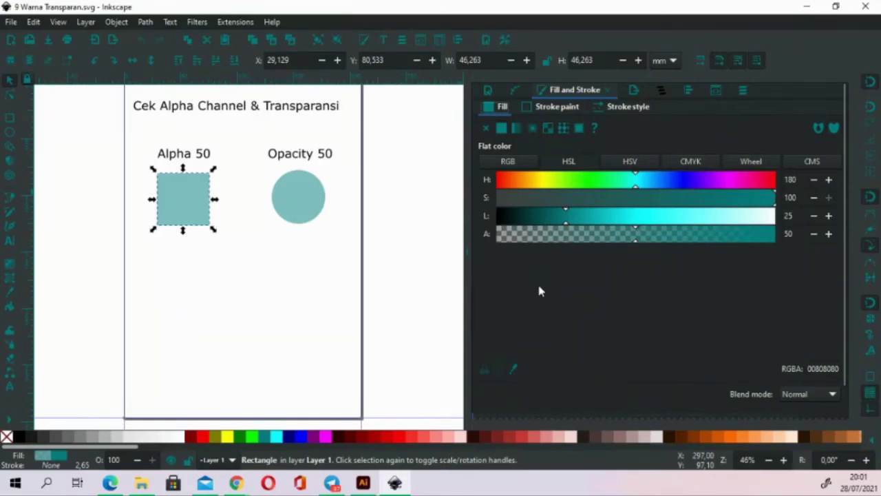
Confirm the circle shows O: 50 and the rectangle A: 50, then return to Illustrator.
left_click(308, 209)
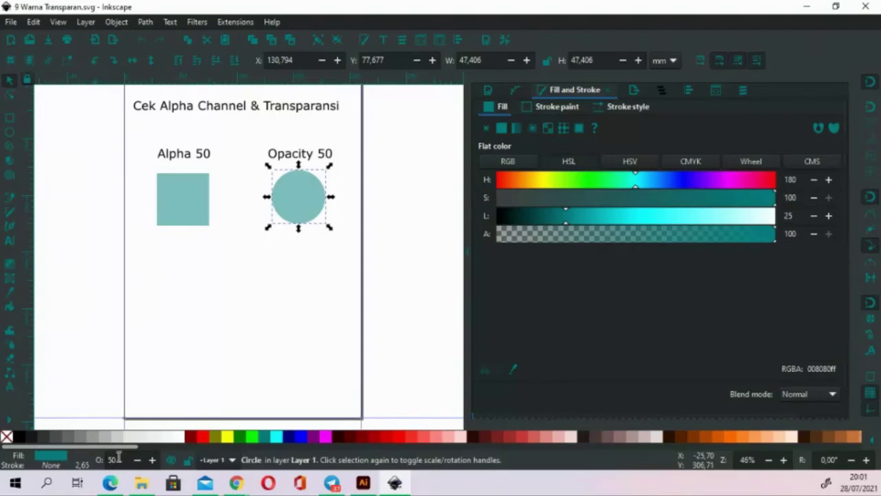
left_click_drag(119, 459, 103, 459)
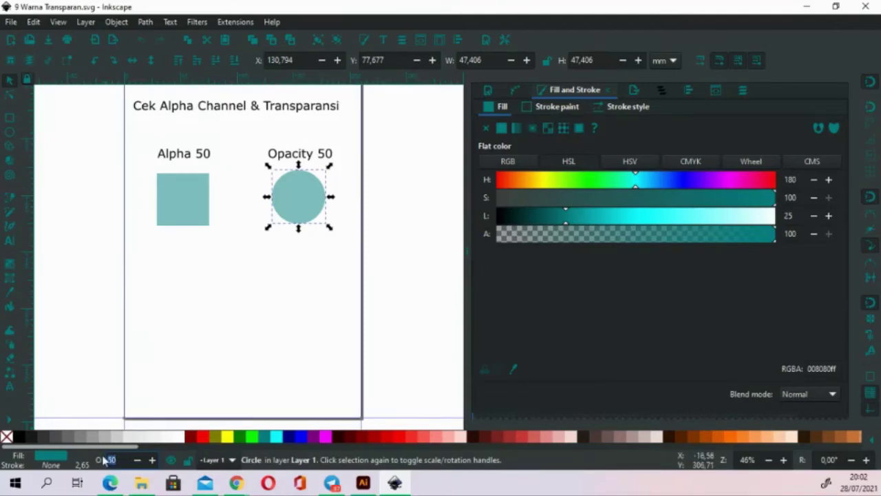
scroll(741, 372, "down", 2)
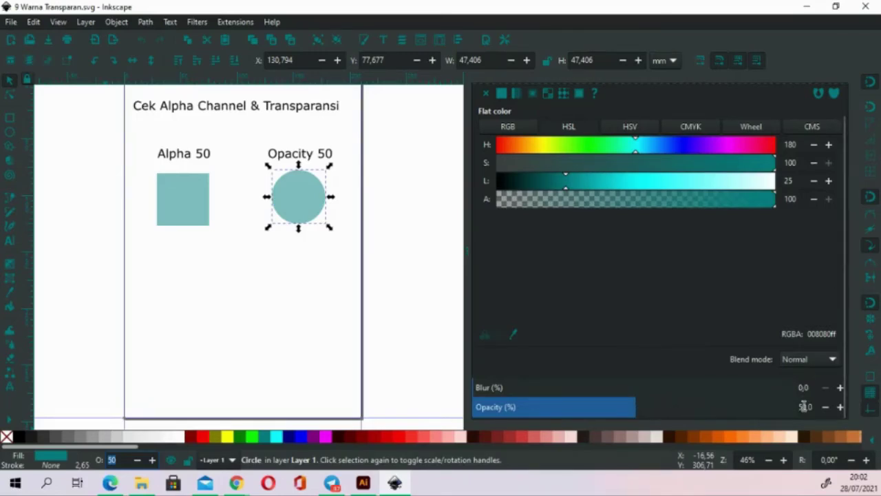
left_click(192, 198)
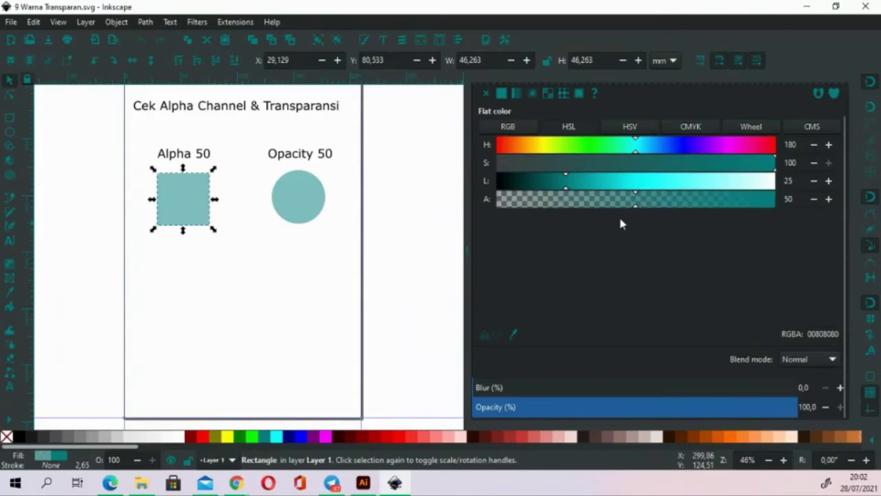
key("alt+Tab")
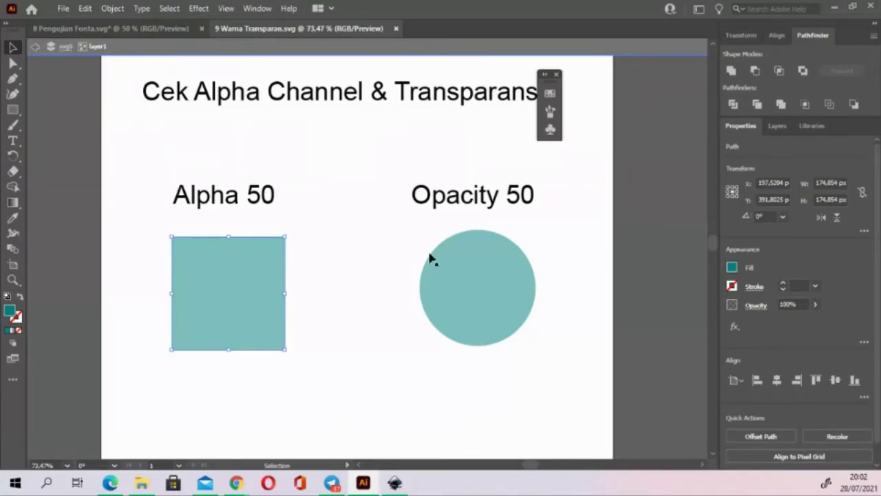
left_click(477, 292)
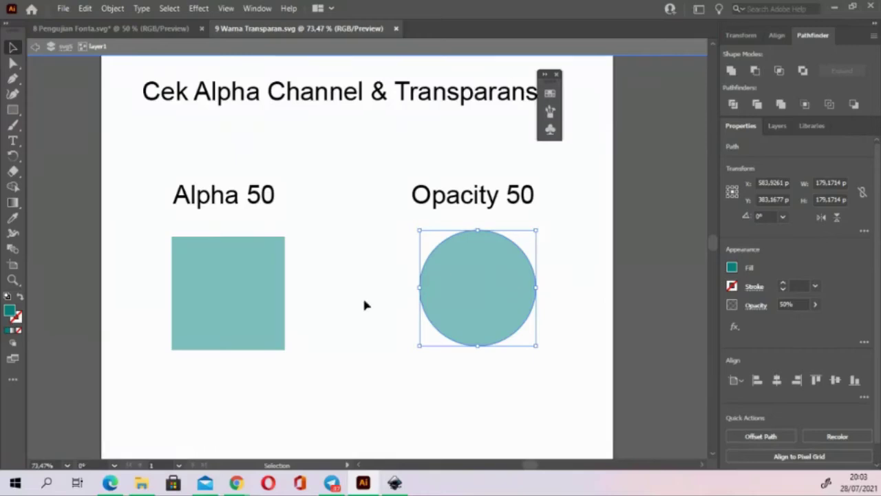
left_click(397, 482)
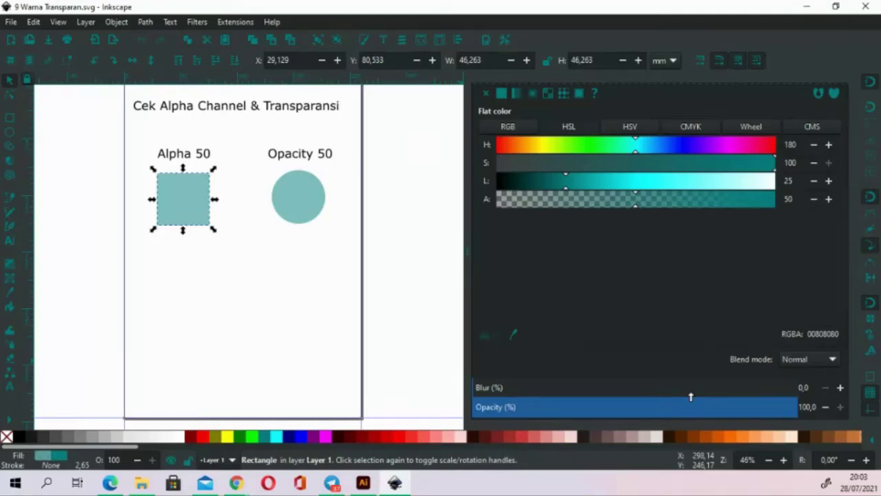
left_click(362, 483)
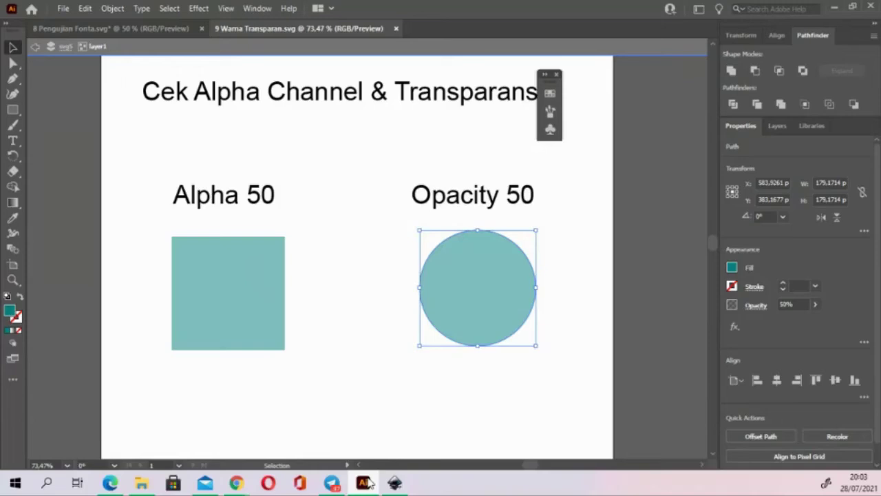
left_click(13, 109)
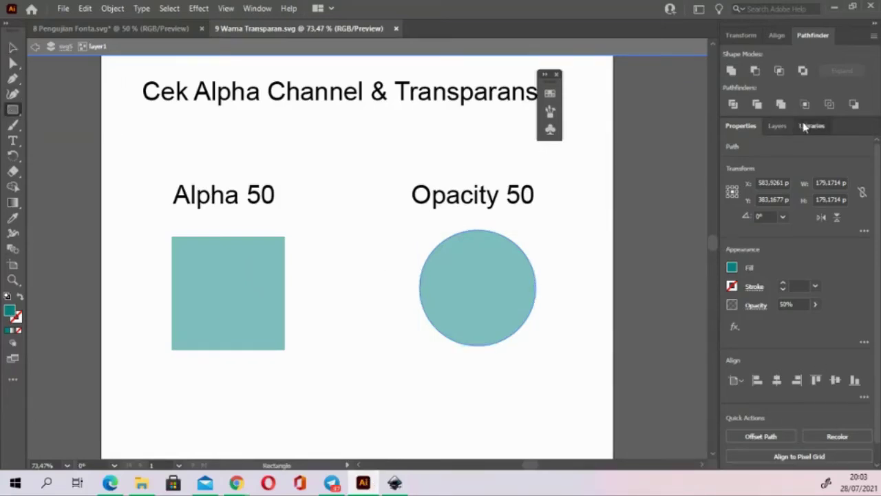
Show the Layers panel and expand layer1 to list the imported objects.
left_click(777, 126)
left_click(779, 160)
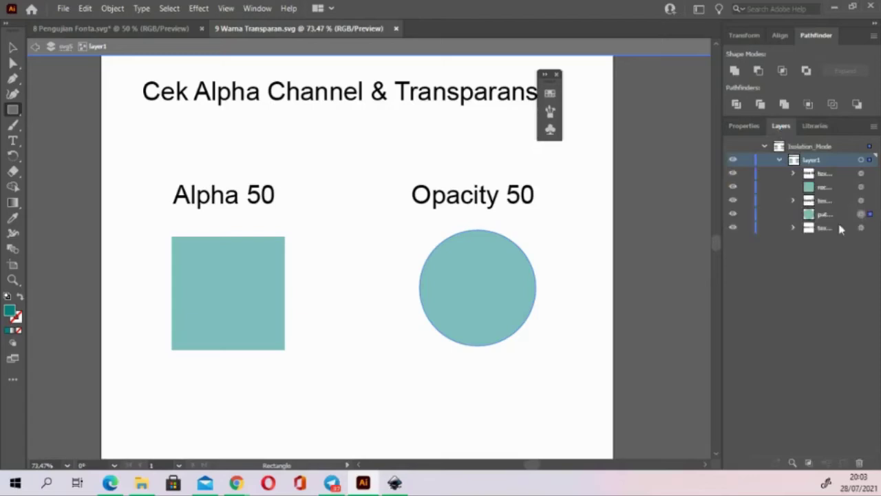
left_click(796, 229)
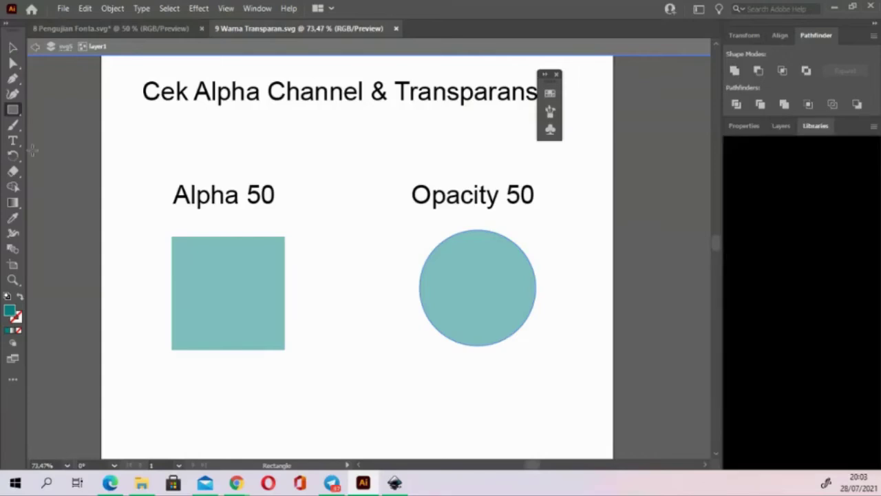
Draw a wide rectangle across the shapes and fill it dark teal #042D2B.
mouse_move(145, 386)
left_mouse_down()
mouse_move(202, 335)
mouse_move(542, 307)
mouse_move(576, 291)
left_mouse_up()
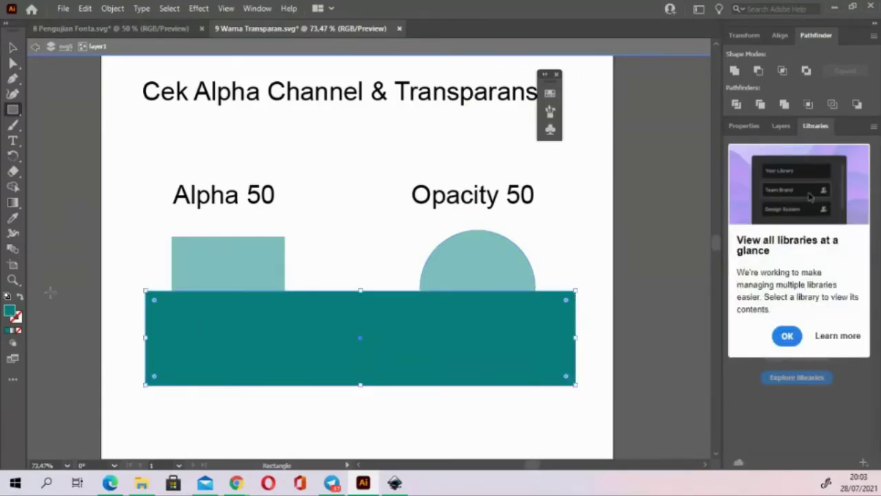
double_click(10, 311)
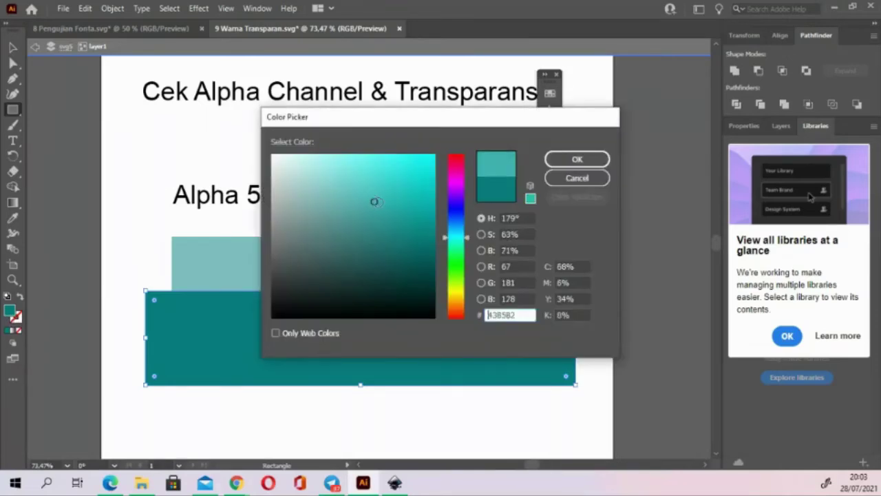
left_click(577, 159)
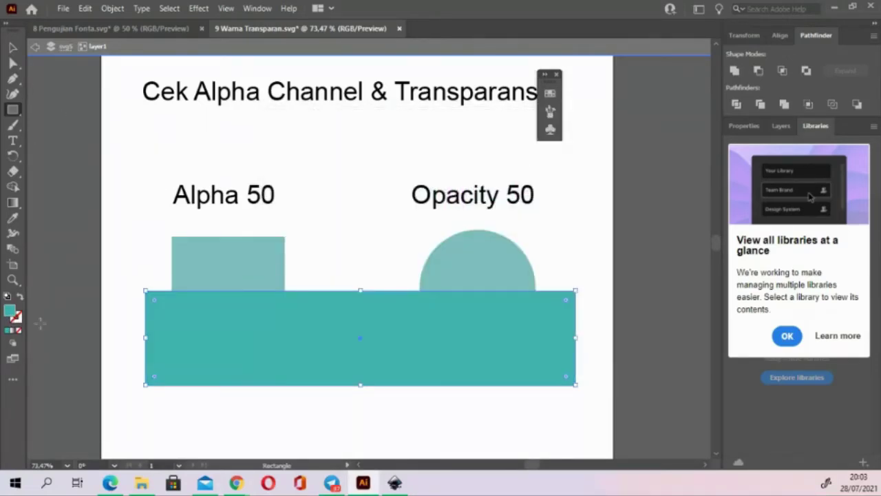
double_click(10, 311)
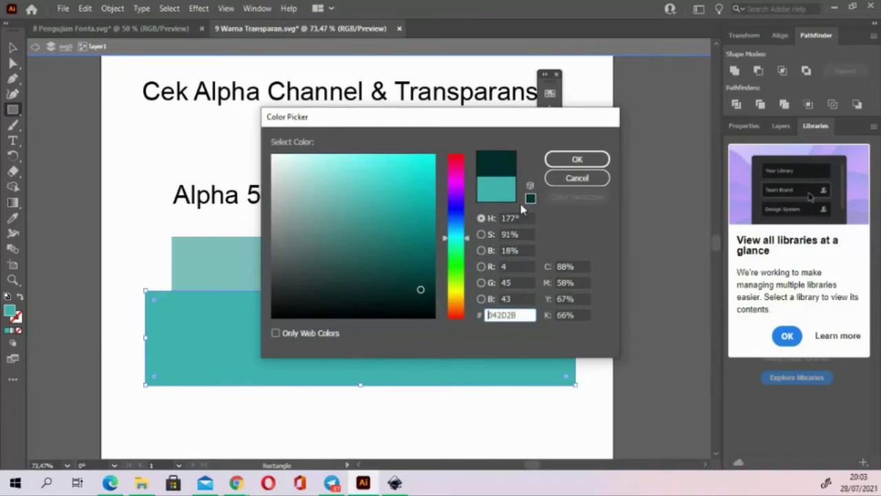
left_click(577, 159)
left_click(13, 47)
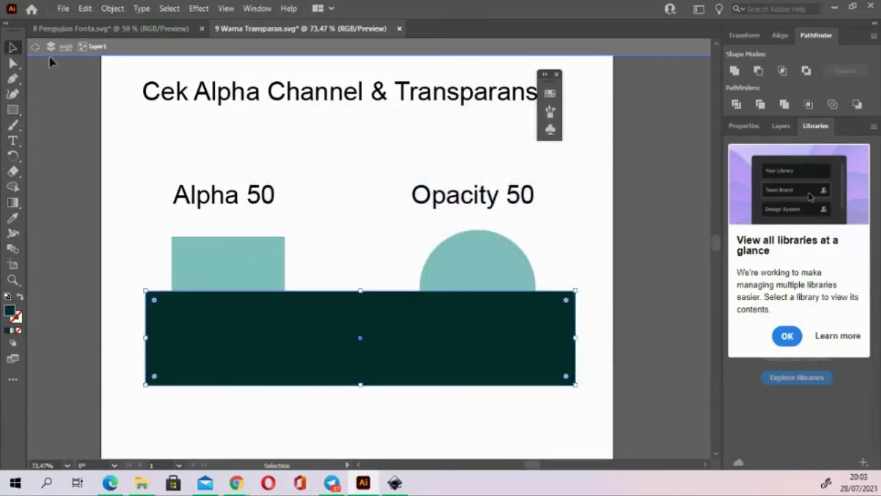
Move the new rectangle to the bottom of layer1, behind the square and circle.
left_click(780, 126)
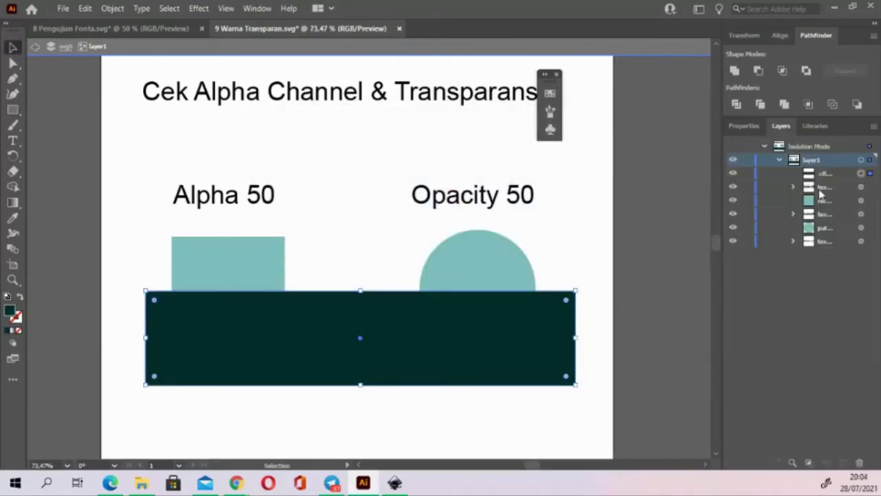
left_click(826, 176)
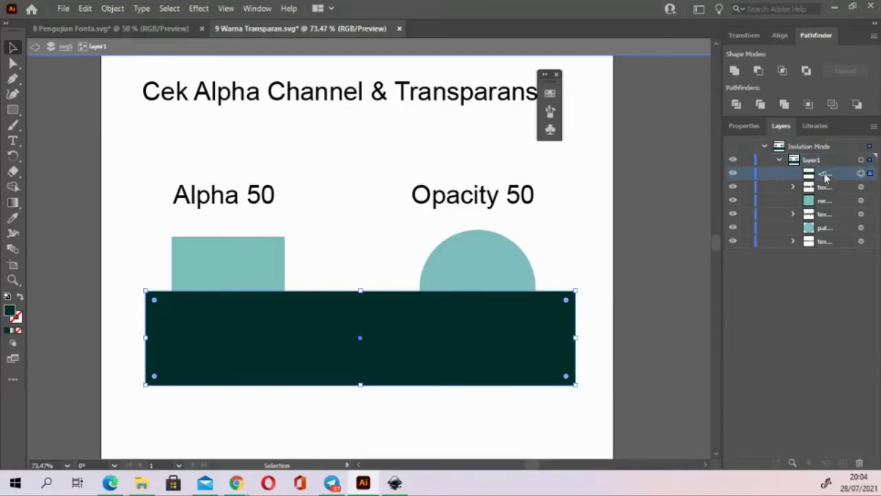
left_click_drag(827, 177, 838, 251)
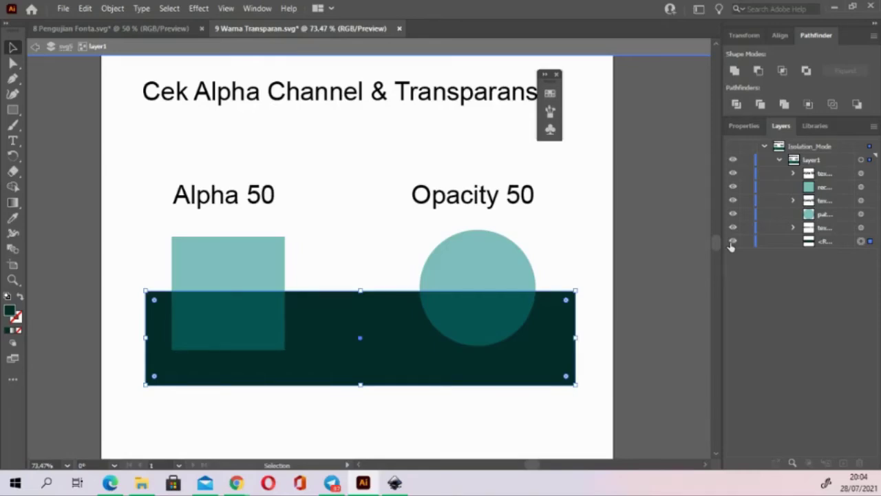
Inspect the rectangle's properties and select the light teal square.
left_click(737, 129)
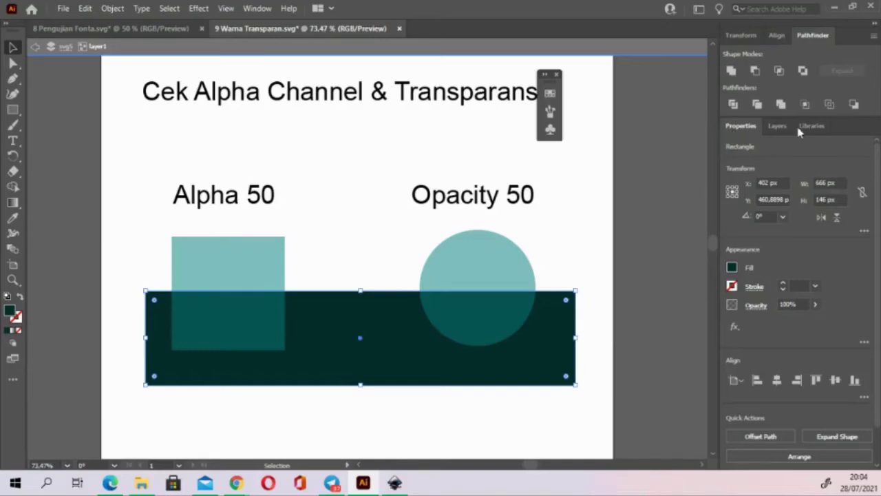
left_click(13, 61)
left_click(13, 47)
left_click(213, 250)
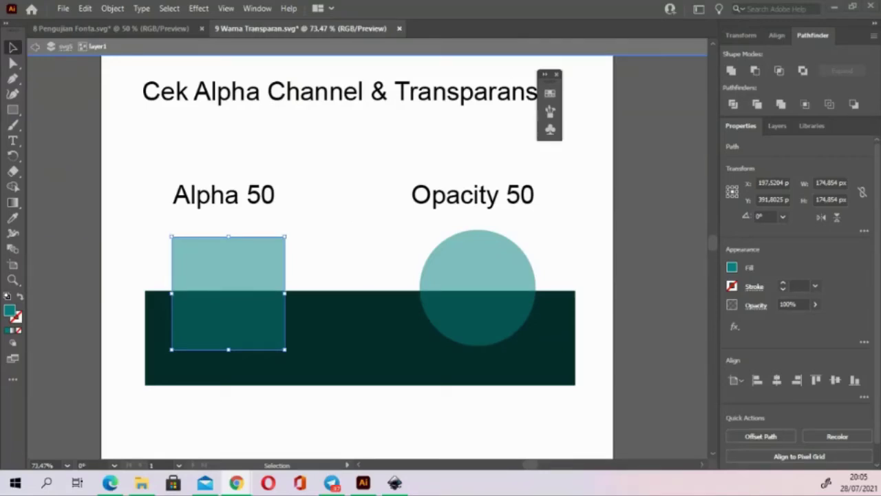
Close 9 Warna Transparan and 8 Pengujian Fonta without saving, then return to File Explorer.
left_click(399, 29)
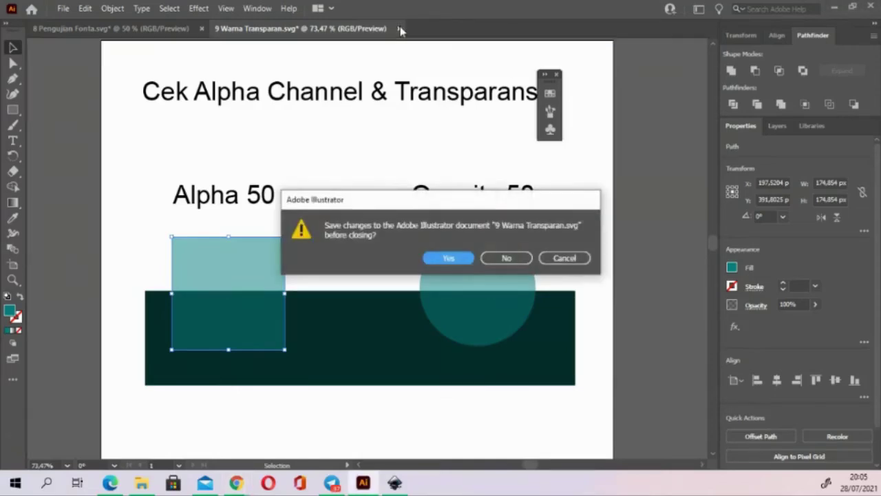
left_click(507, 259)
left_click(201, 29)
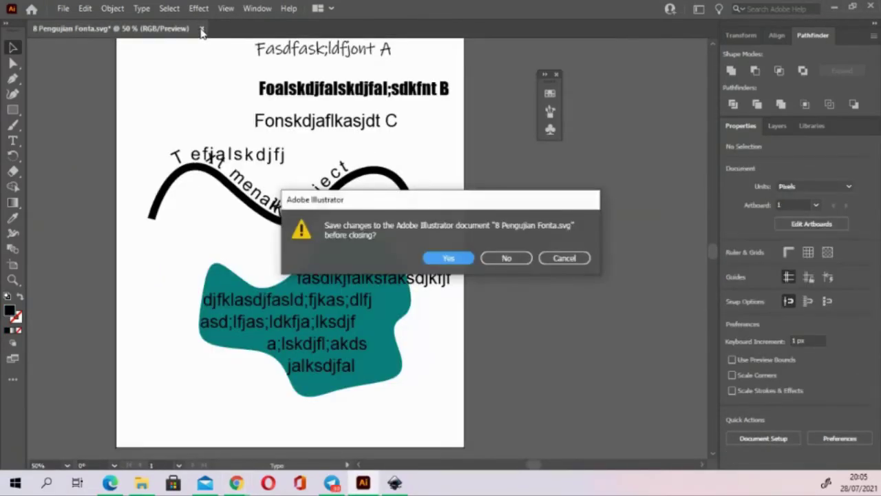
left_click(507, 258)
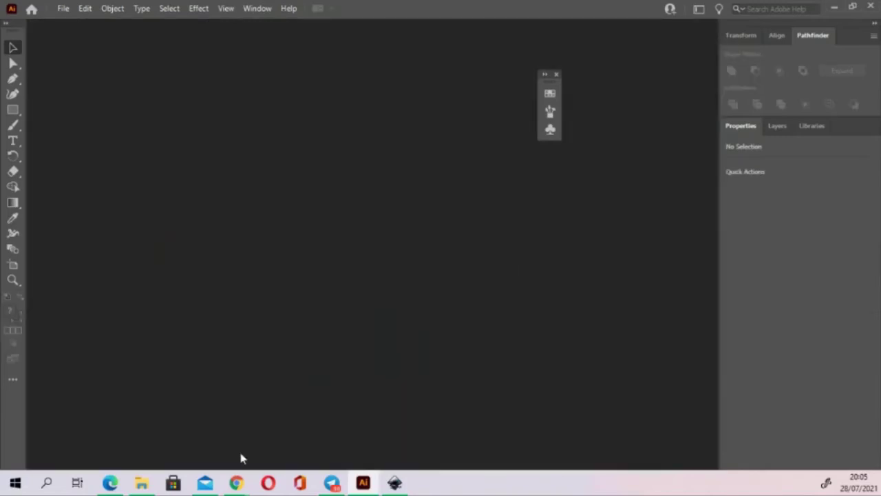
left_click(141, 483)
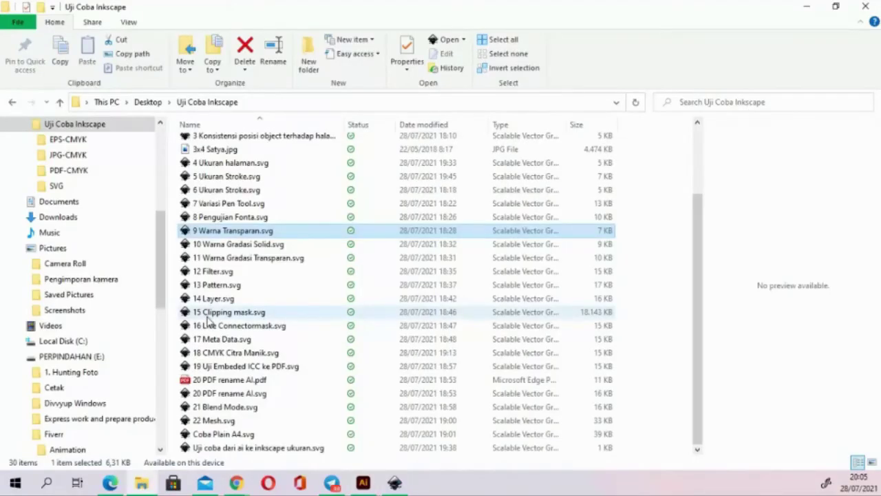
Open 10 Warna Gradasi Solid.svg with Adobe Illustrator 2021 via Open with.
left_click(238, 245)
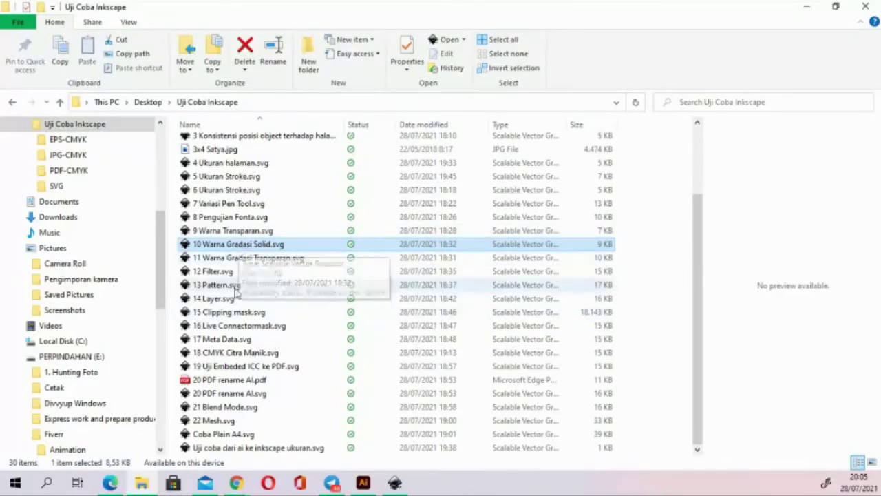
right_click(247, 252)
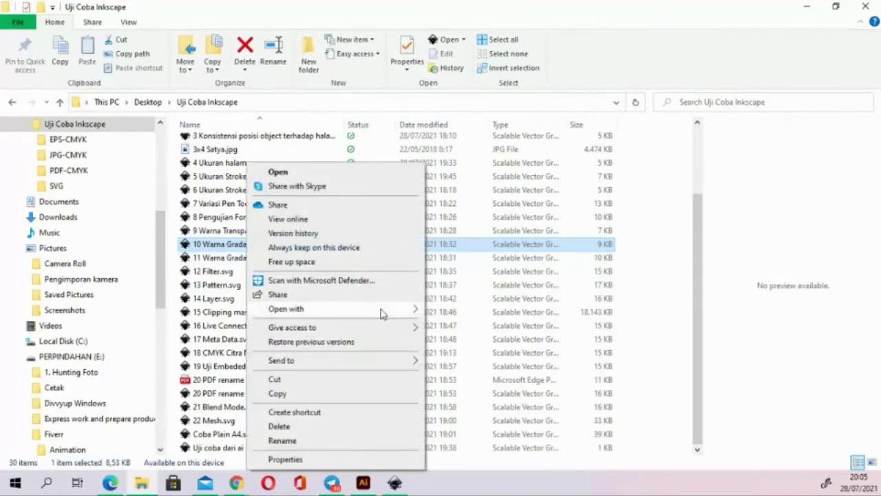
left_click(455, 314)
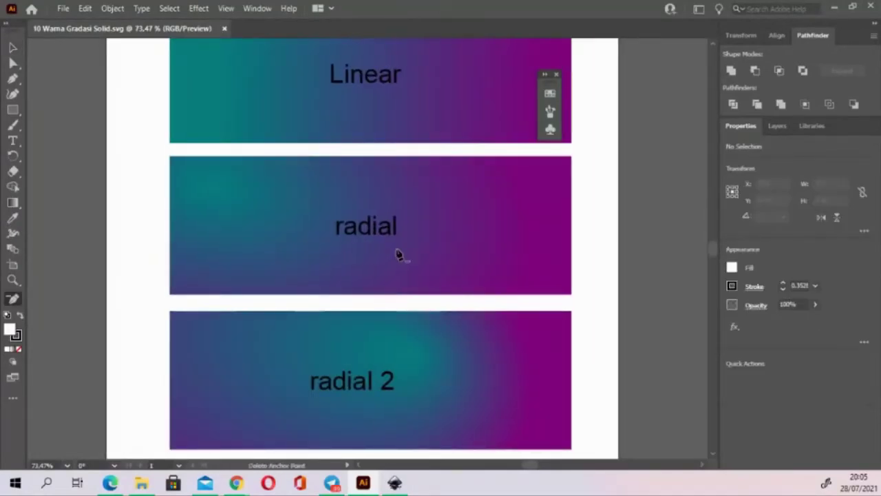
Zoom out to show the whole Cek Gradasi artboard, then return to File Explorer.
key("ctrl+minus")
key("ctrl+minus")
key("ctrl+minus")
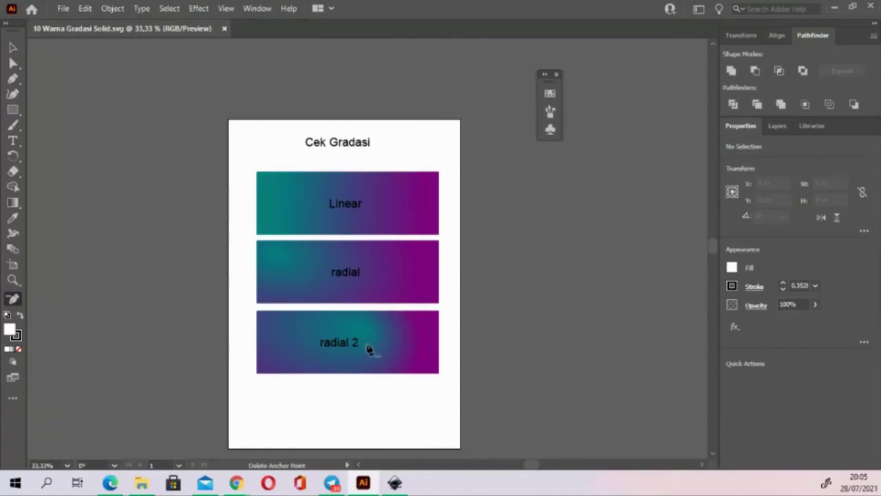
left_click(11, 48)
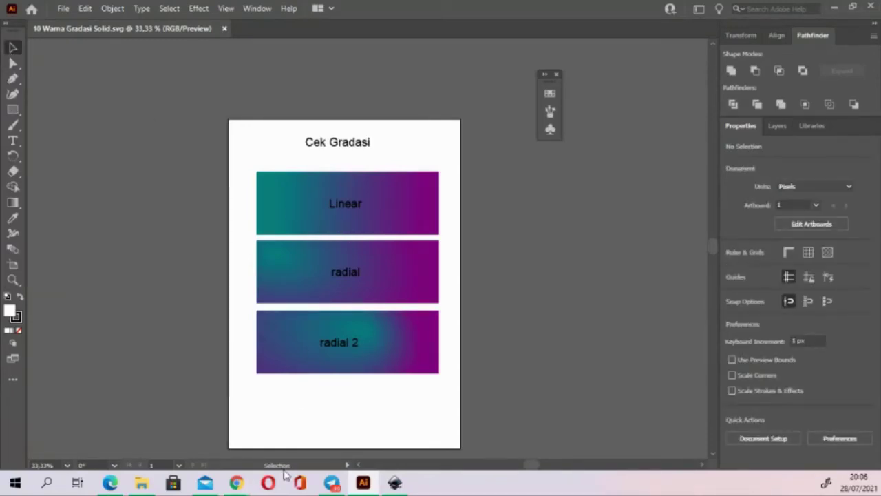
left_click(141, 483)
Open 10 Warna Gradasi Solid.svg in Inkscape vector graphics editor via Open with.
left_click(141, 483)
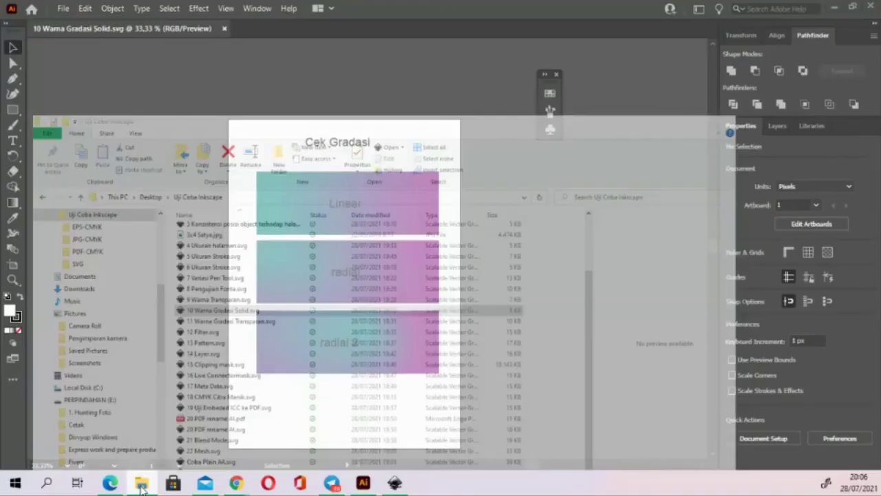
left_click(140, 484)
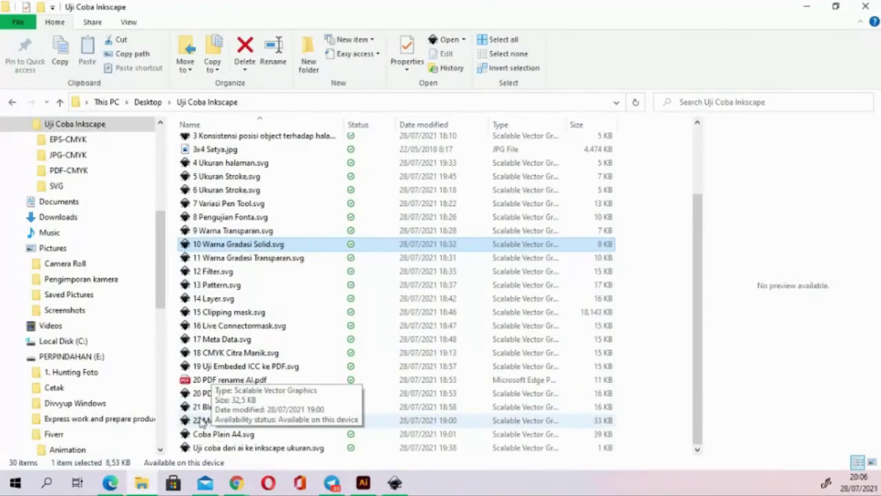
right_click(229, 252)
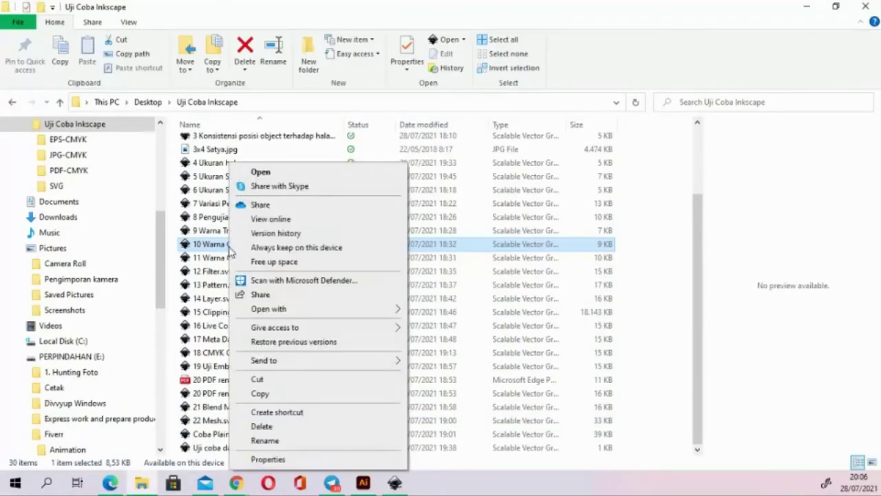
mouse_move(269, 309)
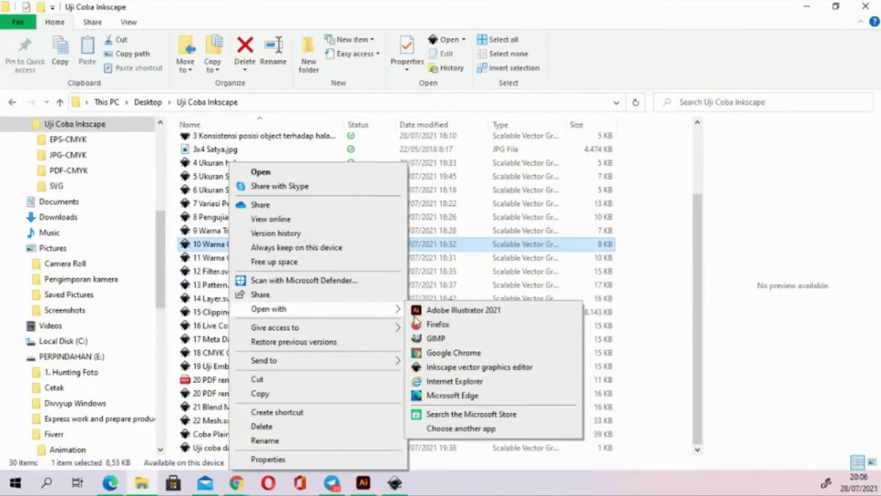
left_click(441, 367)
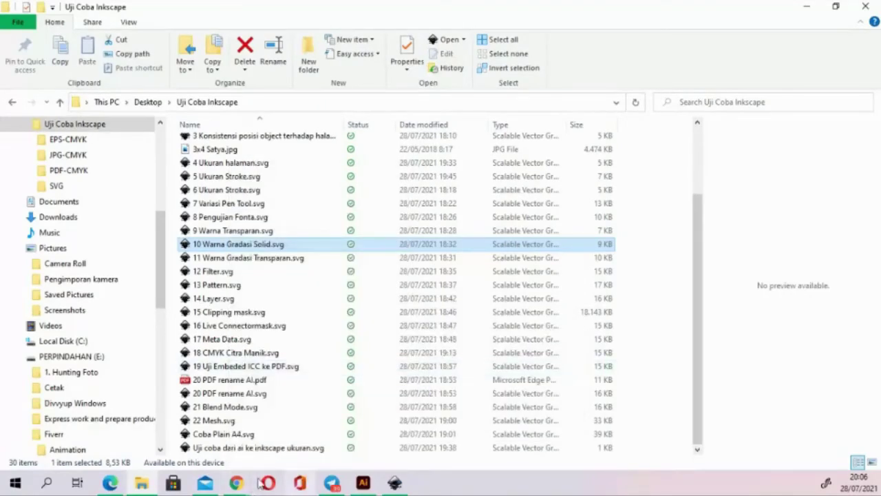
left_click(363, 483)
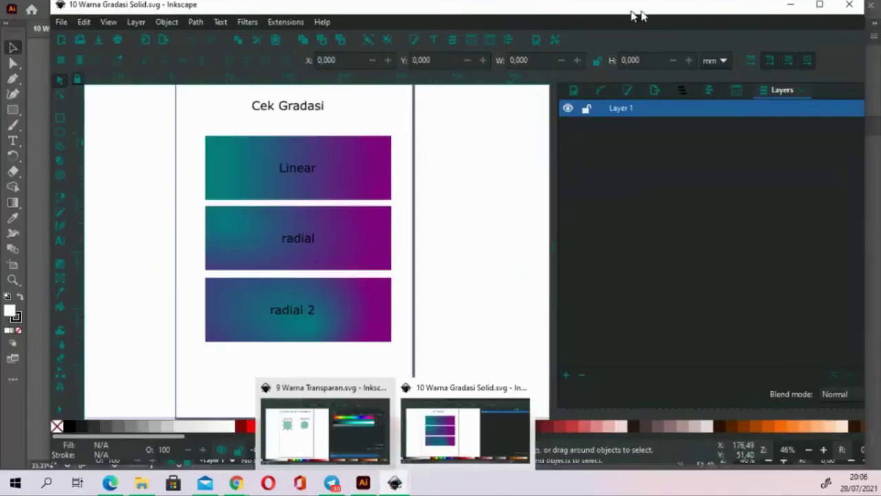
Arrange the Inkscape window on the right beside the maximized Illustrator window.
left_click_drag(636, 13, 764, 16)
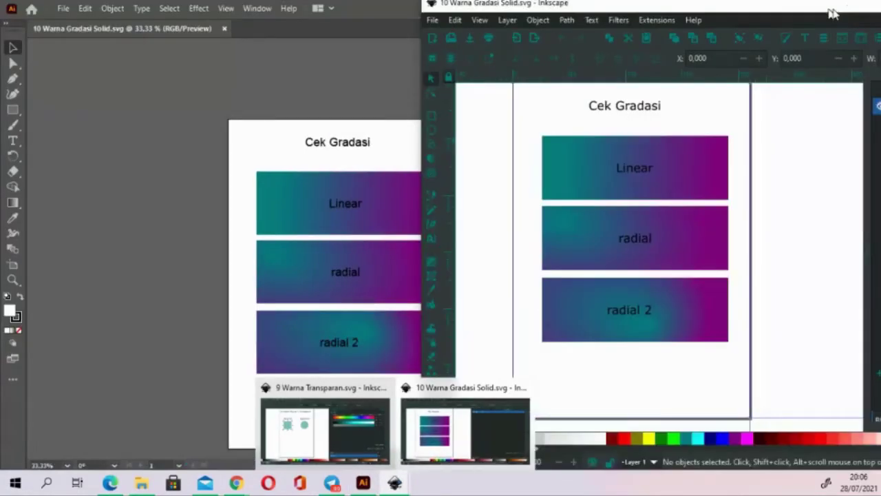
key("super+Right")
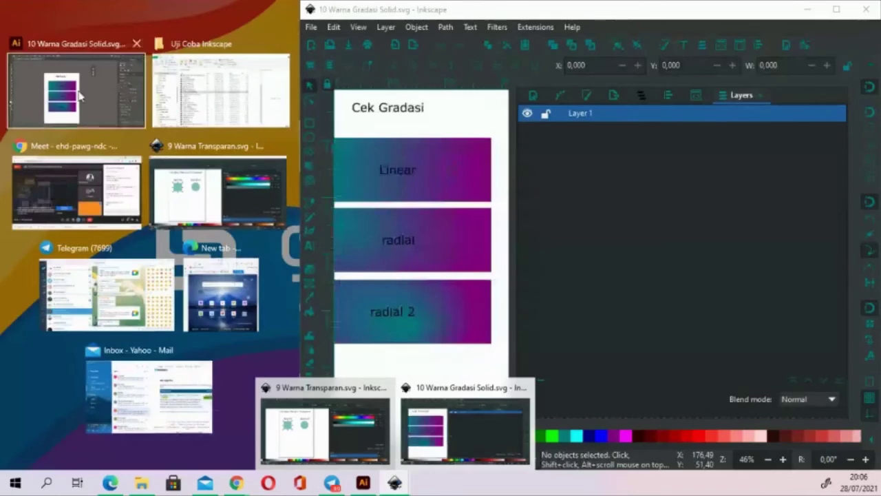
left_click(79, 97)
left_click_drag(459, 11, 560, 11)
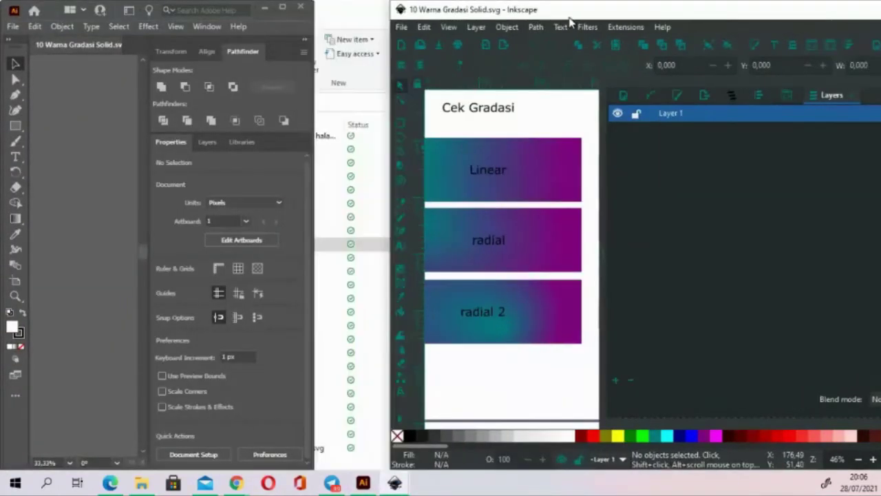
left_click(283, 6)
mouse_move(394, 482)
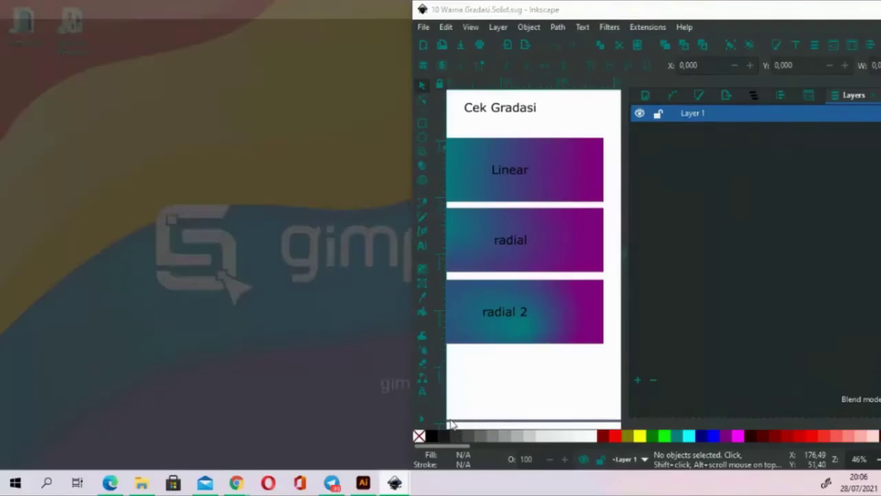
left_click(465, 428)
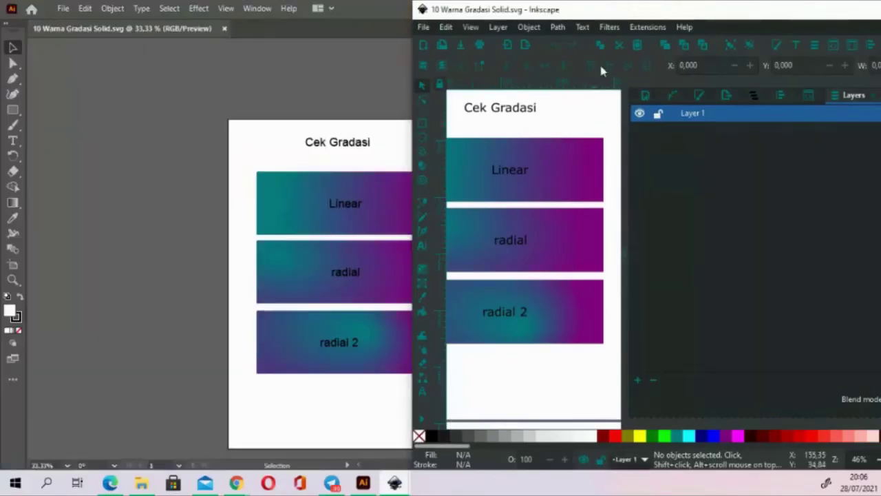
left_click_drag(604, 11, 666, 43)
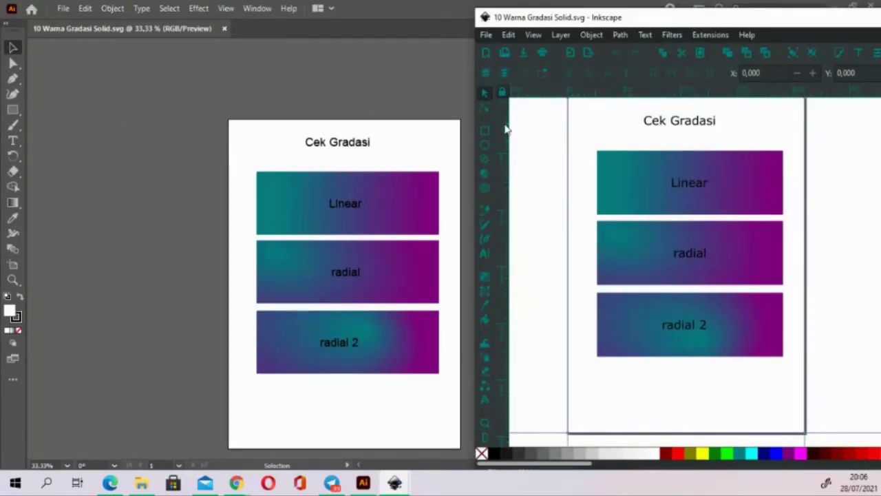
Drag the radial 2 rectangle's gradient handles to move its teal glow, then return to Illustrator.
left_click(484, 278)
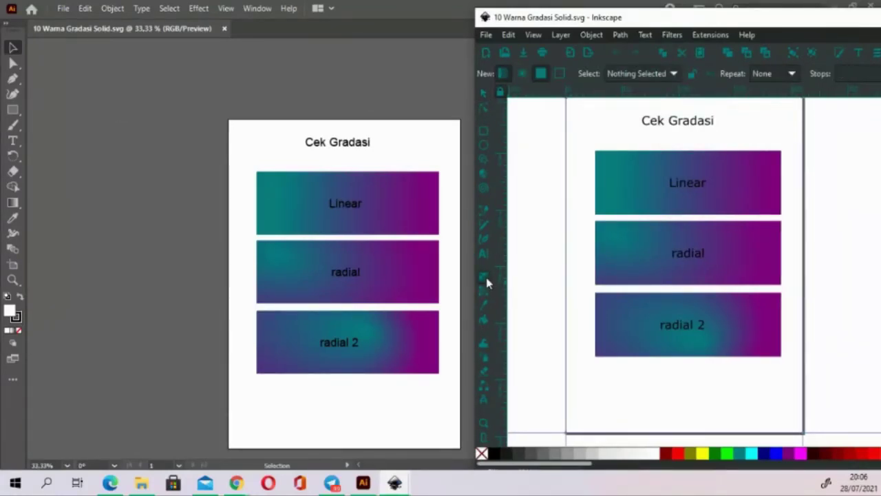
left_click(722, 348)
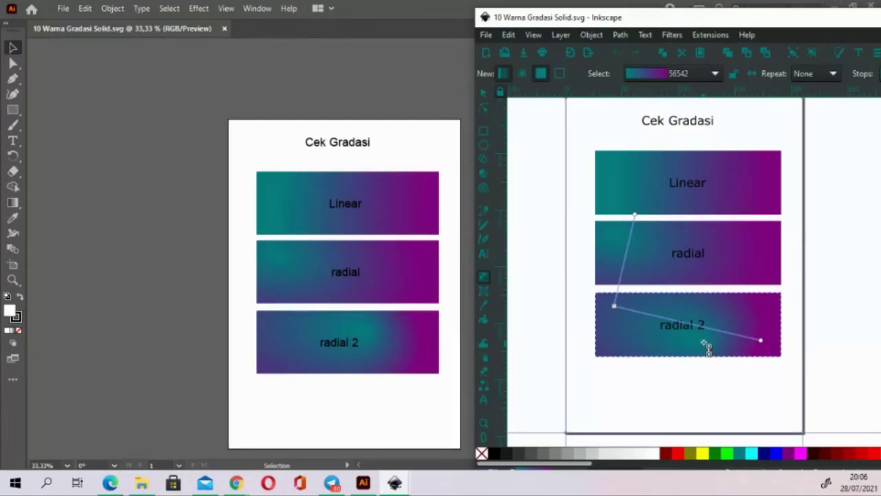
left_click_drag(692, 338, 622, 312)
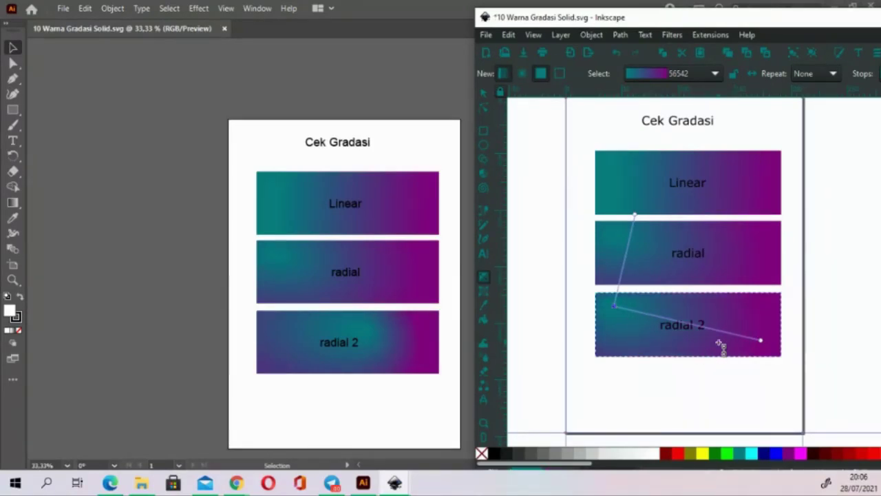
mouse_move(613, 306)
left_mouse_down()
mouse_move(646, 320)
mouse_move(613, 307)
left_mouse_up()
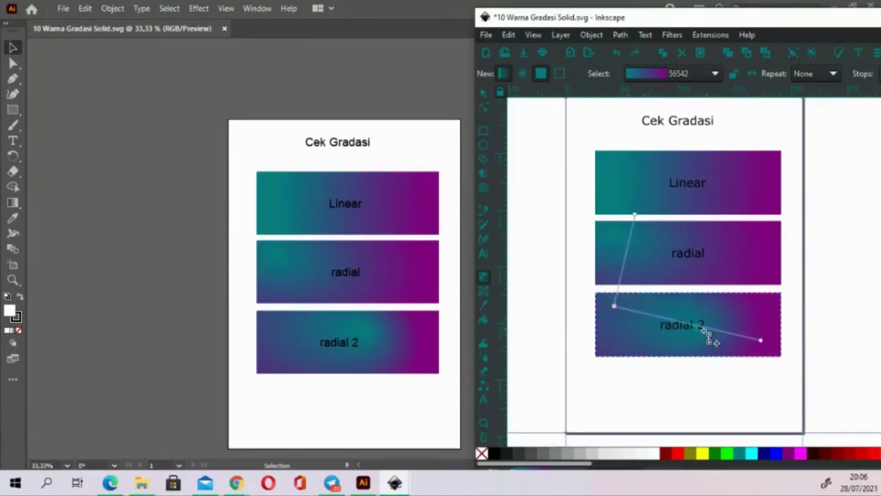
left_click(18, 55)
Expand svg5 and layer1 in the Layers panel and select only the radial 2 rectangle.
left_click(418, 201)
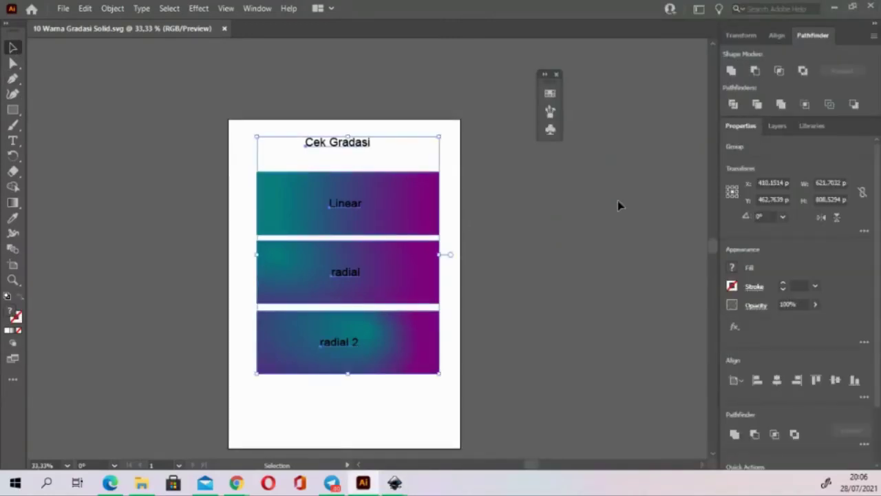
left_click(777, 125)
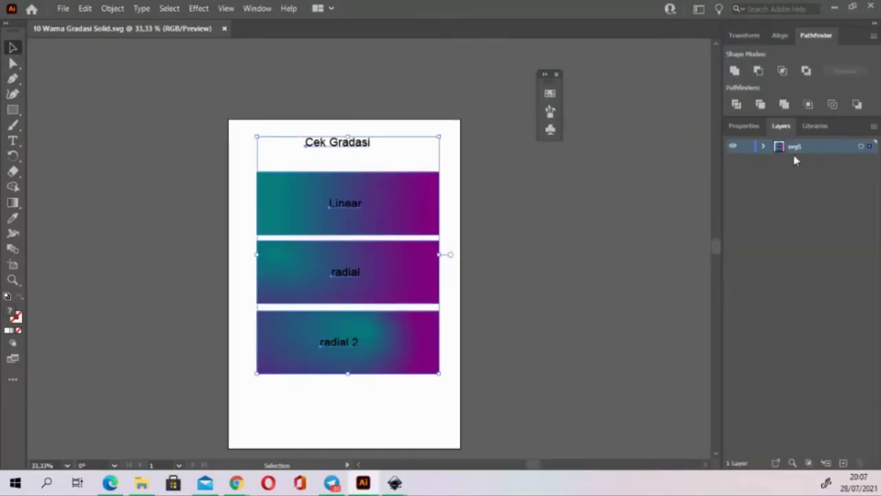
left_click(765, 147)
left_click(778, 159)
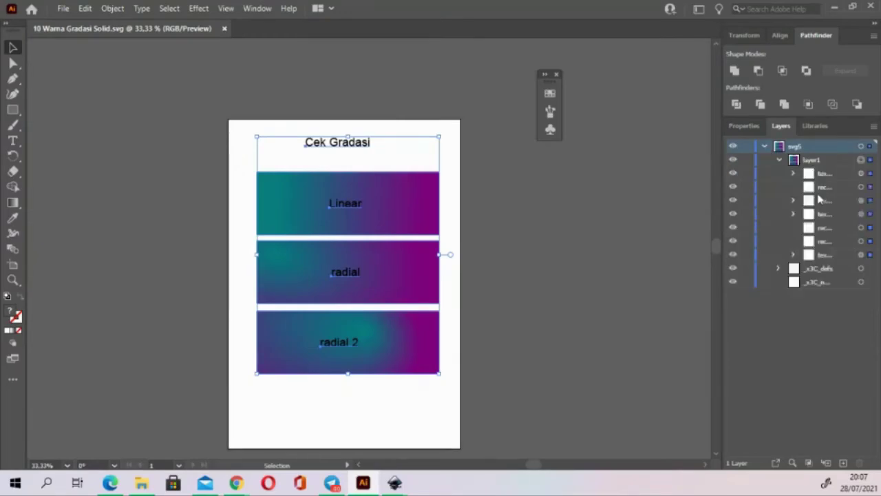
left_click(861, 187)
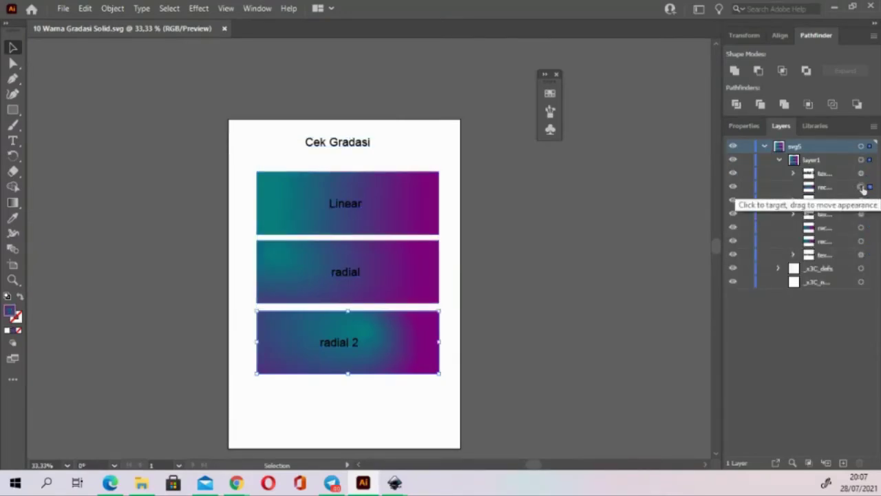
Make radial 2 mostly purple, rotate its teal down-right and stretch the gradient taller.
left_click(12, 203)
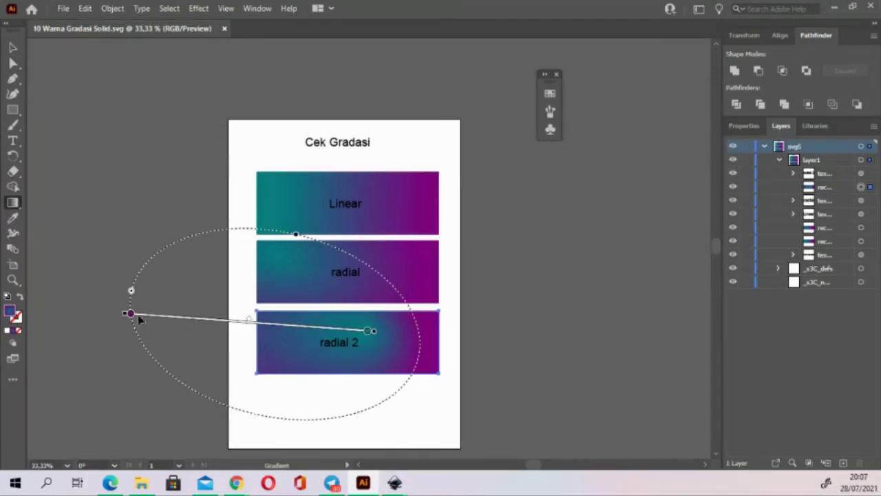
mouse_move(131, 314)
left_mouse_down()
mouse_move(158, 316)
mouse_move(134, 314)
left_mouse_up()
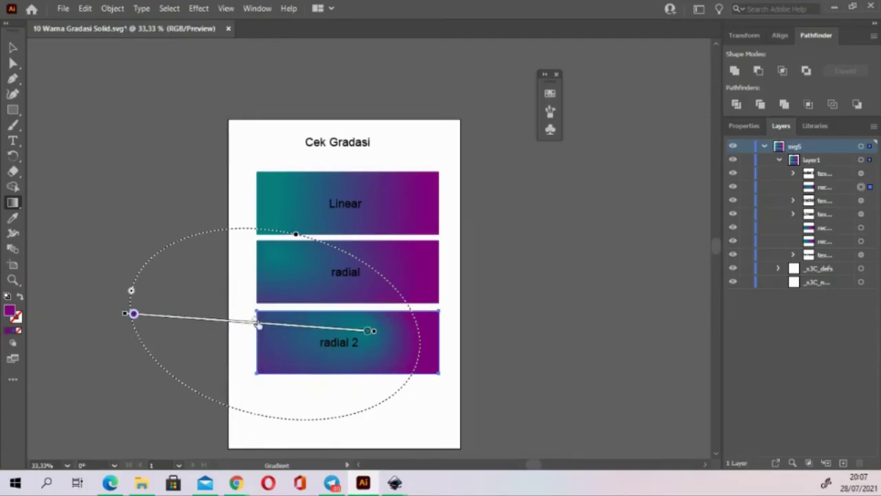
left_click_drag(256, 324, 336, 330)
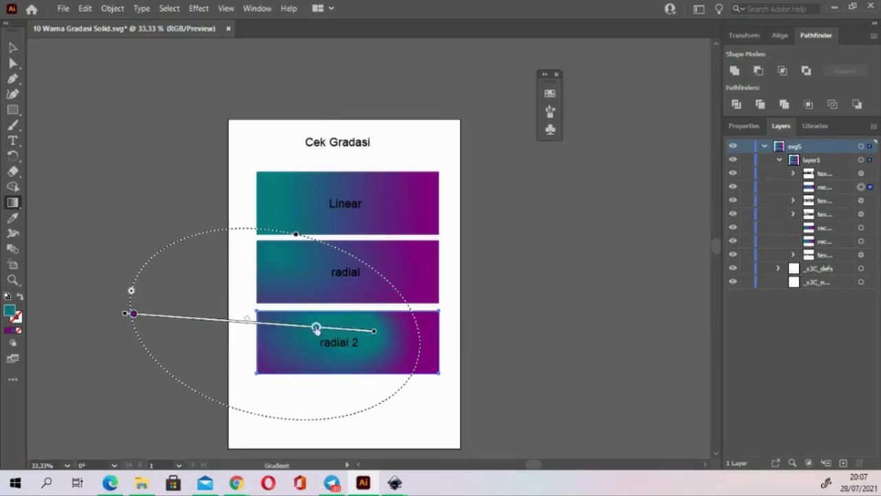
left_click_drag(374, 332, 390, 363)
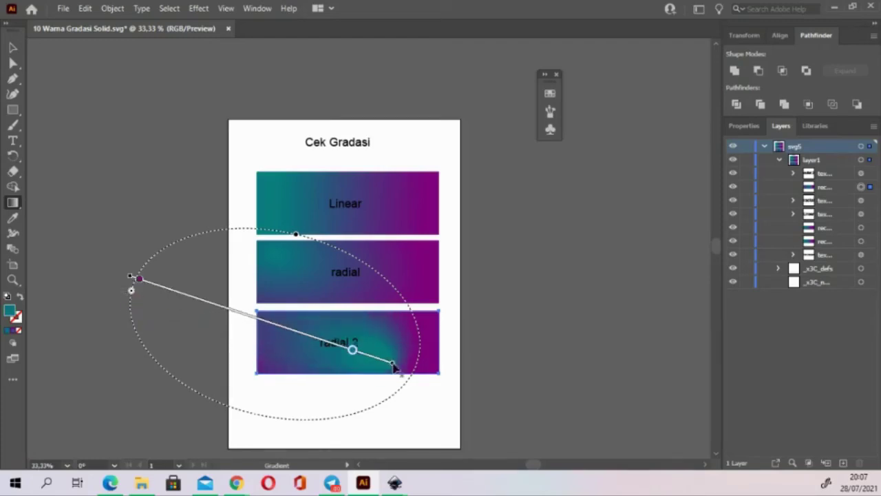
mouse_move(296, 234)
left_mouse_down()
mouse_move(299, 226)
mouse_move(288, 262)
left_mouse_up()
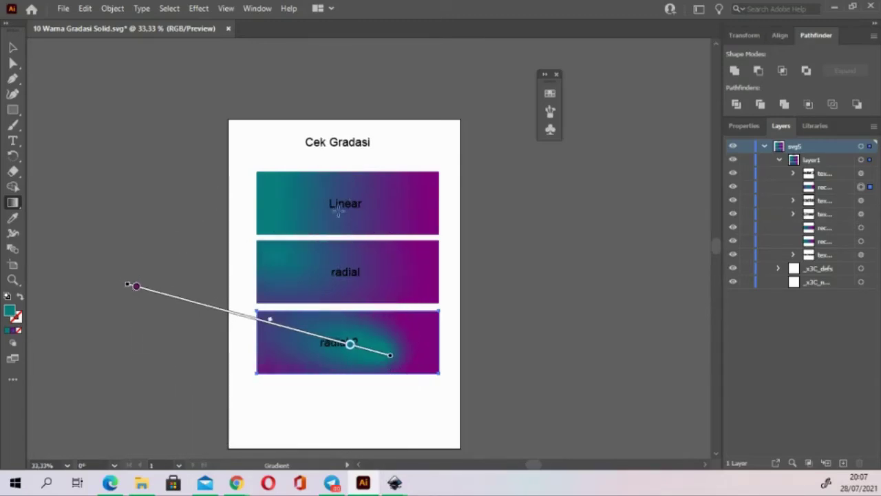
Slide the teal and purple stops inward on the middle radial and top Linear rectangles.
left_click(861, 227)
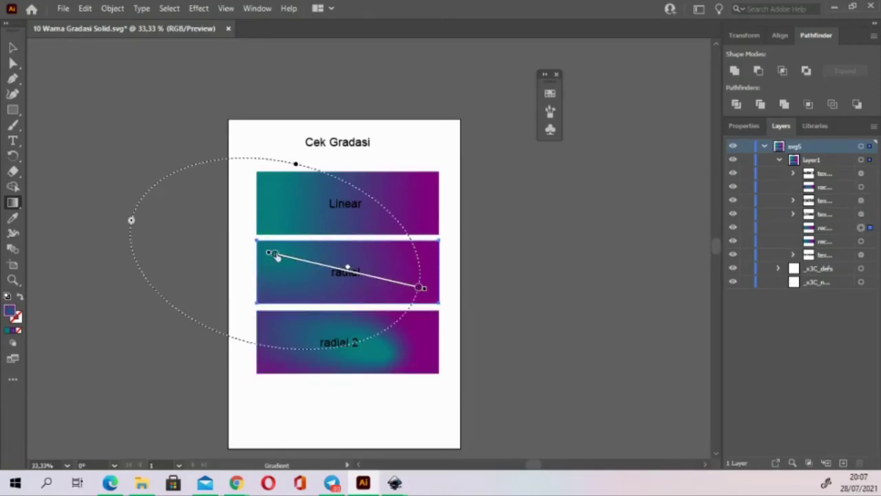
left_click_drag(276, 256, 298, 259)
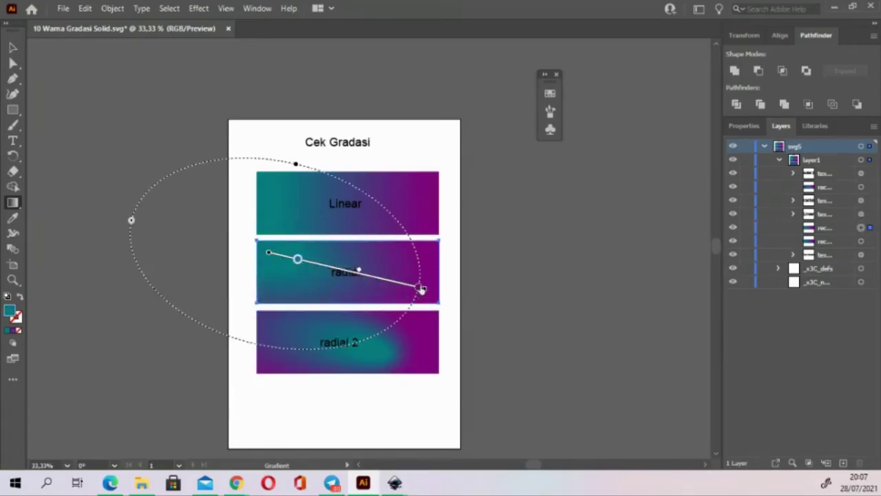
left_click_drag(422, 289, 367, 276)
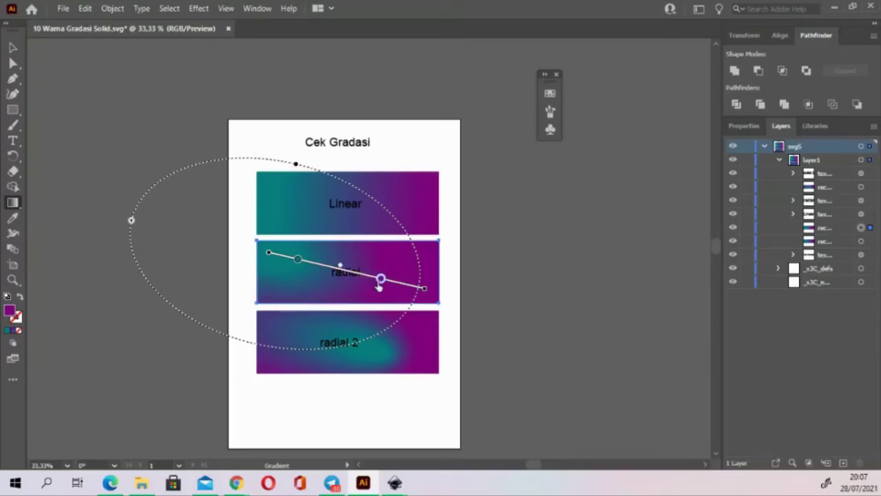
left_click(860, 241)
left_click_drag(427, 206, 343, 203)
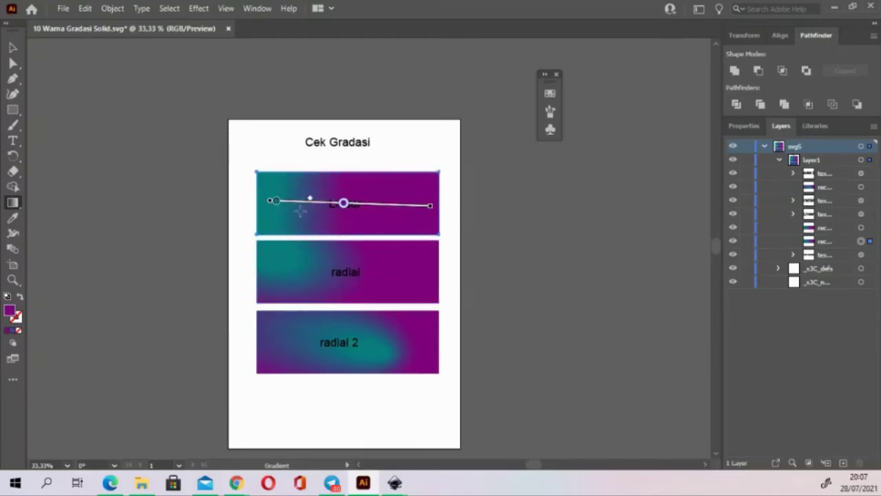
left_click_drag(275, 201, 302, 201)
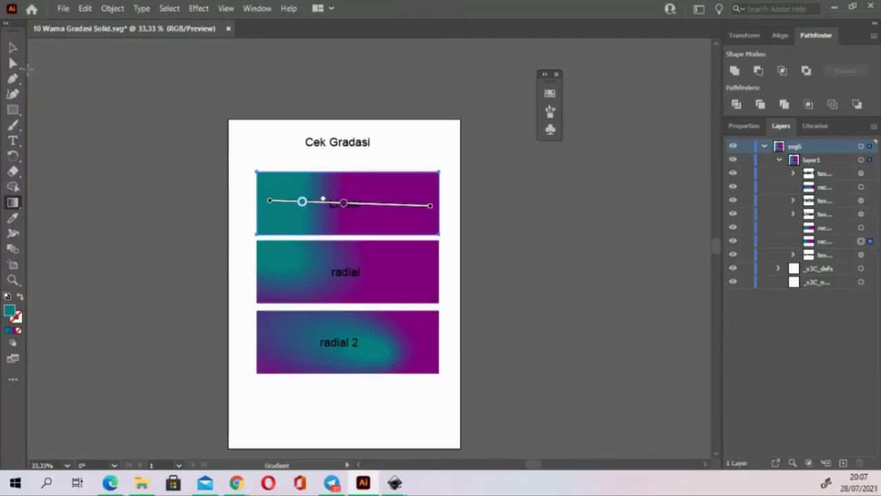
Return to the Selection tool and close 10 Warna Gradasi Solid.svg without saving.
left_click(13, 47)
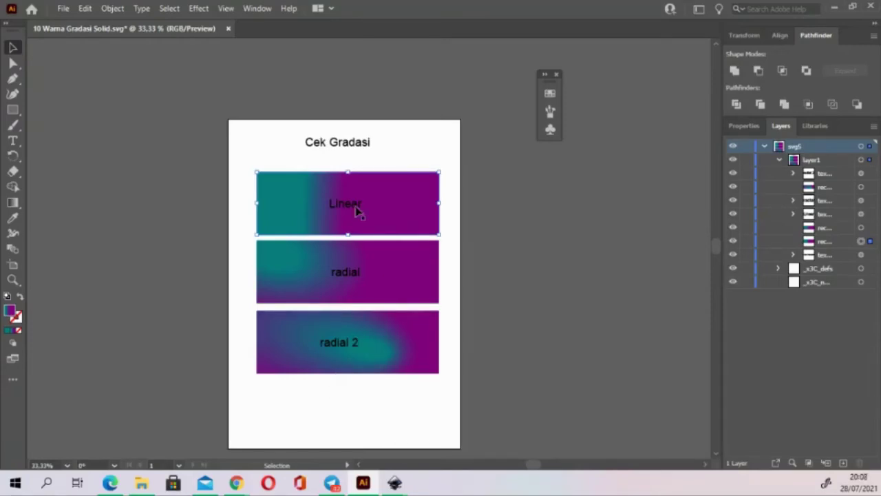
left_click(228, 28)
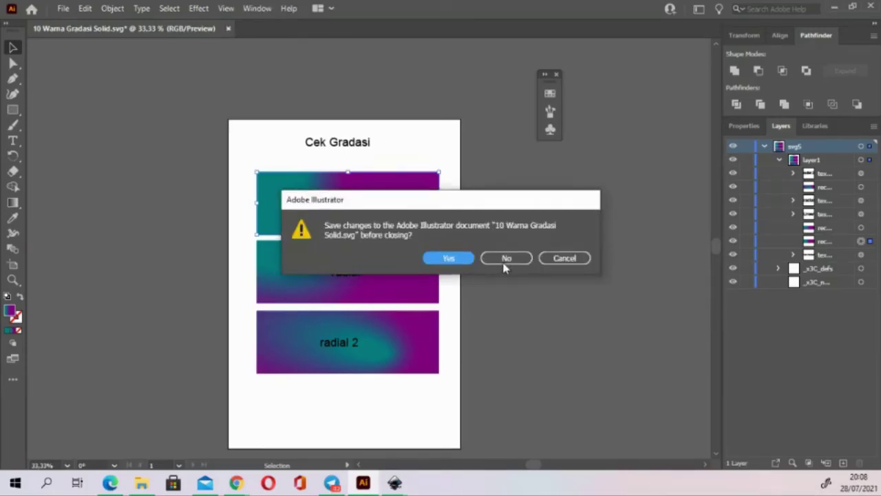
left_click(506, 259)
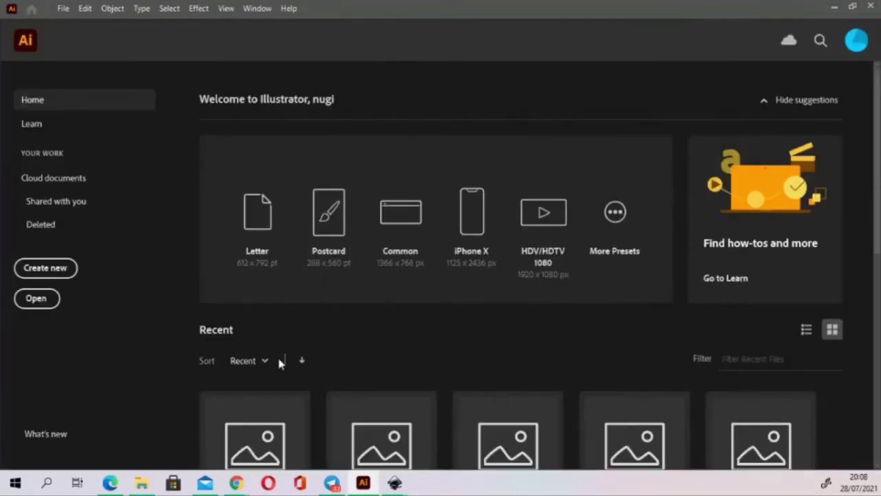
In the Uji Coba Inkscape folder, open 22 Mesh.svg with Inkscape via Open with.
left_click(140, 483)
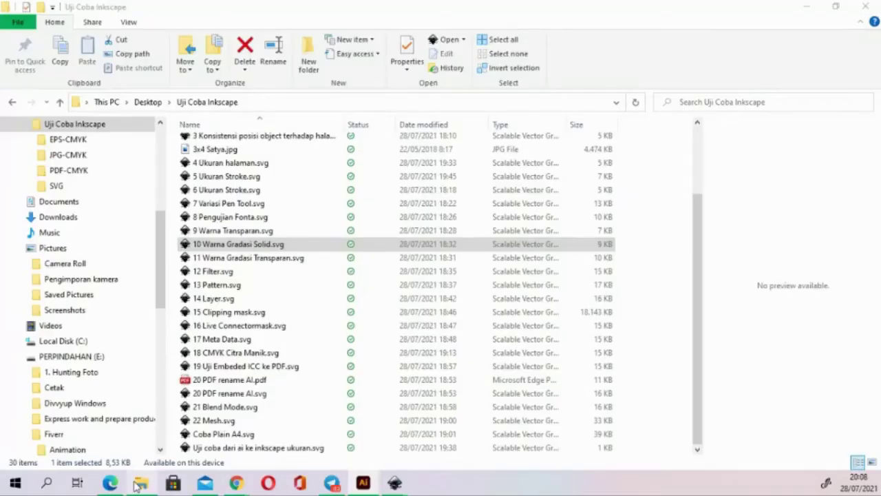
left_click(215, 421)
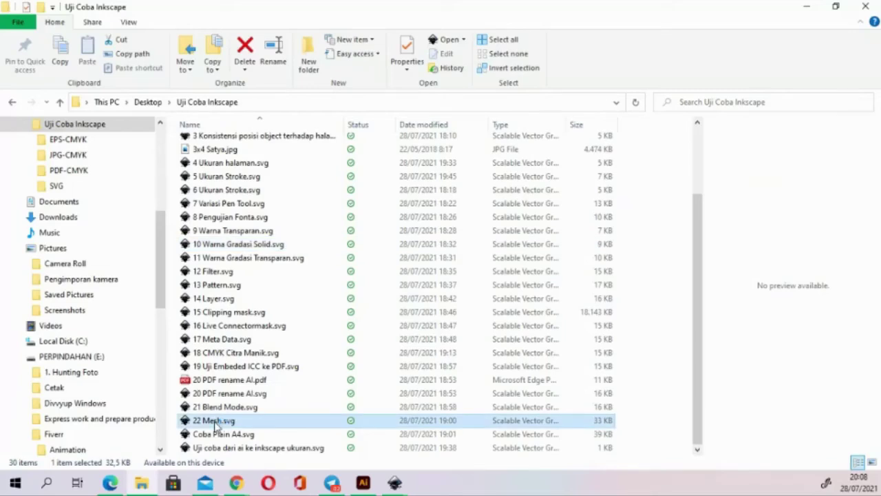
right_click(215, 423)
mouse_move(254, 260)
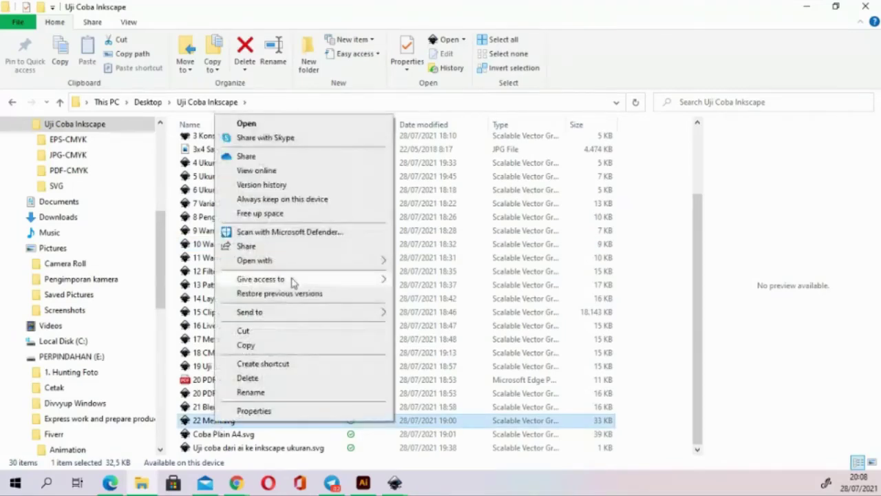
left_click(410, 262)
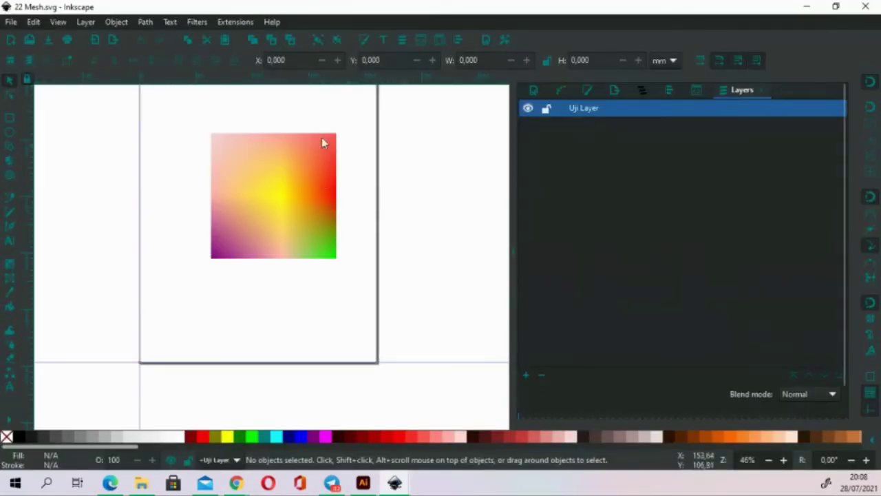
Colour the mesh's centre node red, then view 22 Mesh.svg's Mesh Tol heading in Illustrator.
left_click(294, 192)
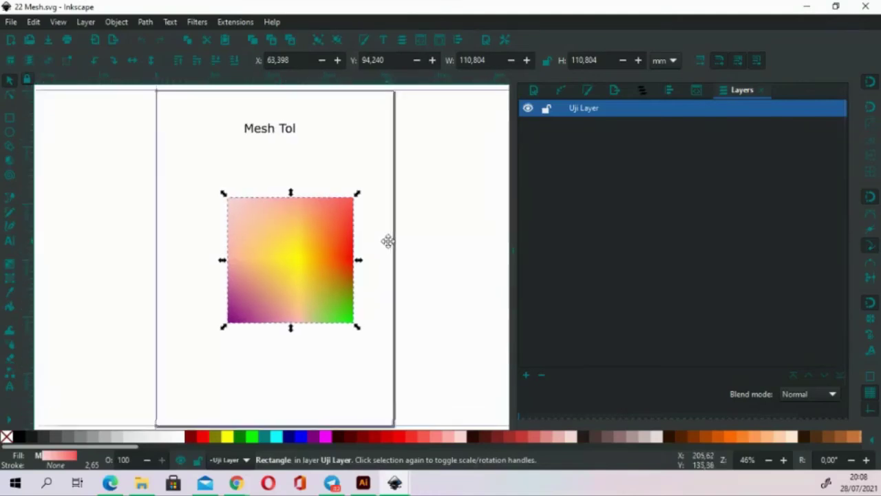
left_click(10, 279)
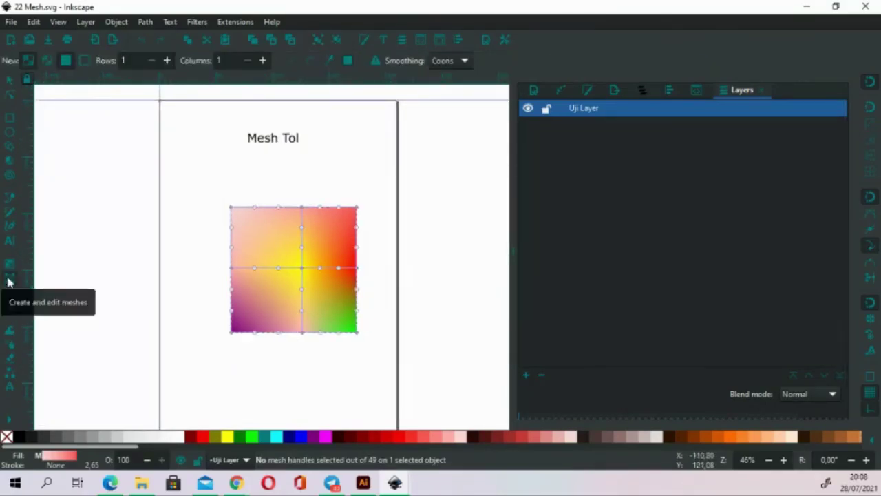
left_click(307, 272)
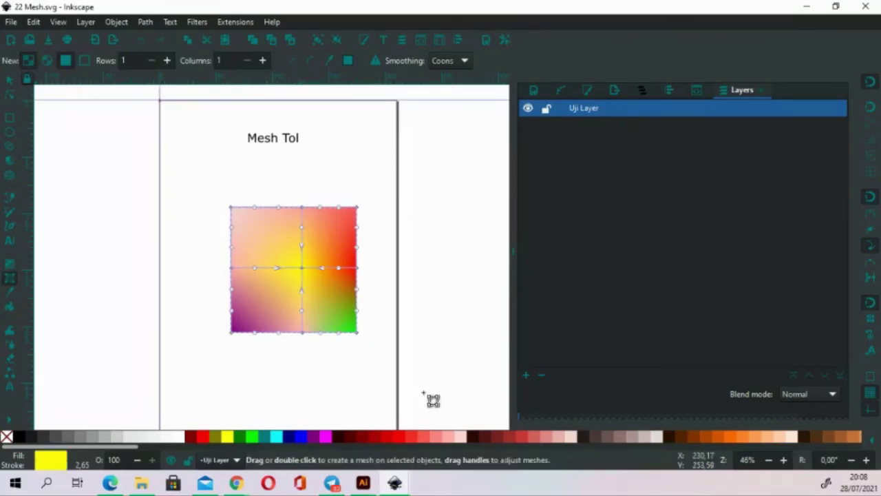
left_click(391, 439)
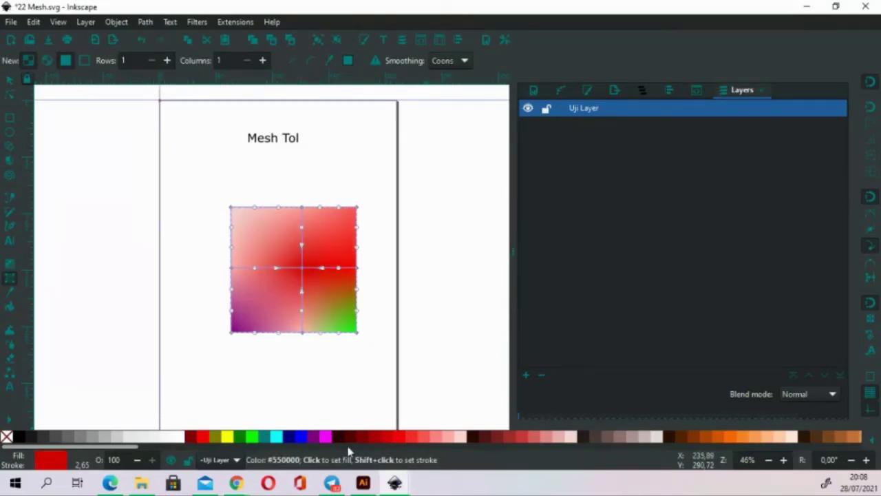
left_click(362, 483)
mouse_move(485, 249)
left_mouse_down()
mouse_move(386, 280)
mouse_move(347, 399)
mouse_move(365, 323)
left_mouse_up()
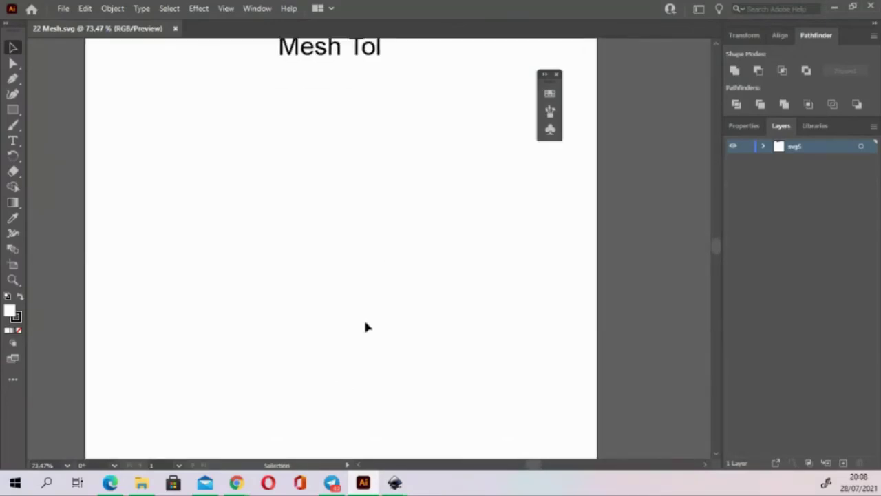
Zoom out and select the rectangle inside svg5 > layer4 in the Layers panel.
key("ctrl+minus")
key("ctrl+minus")
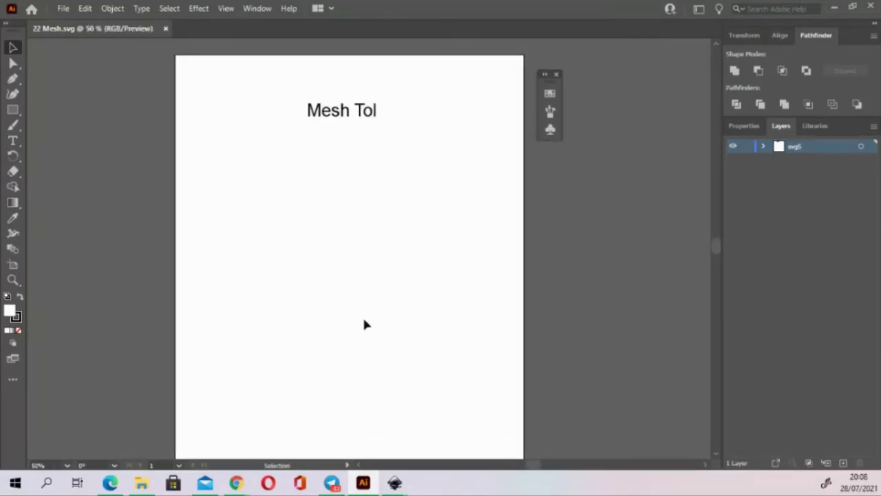
key("minus")
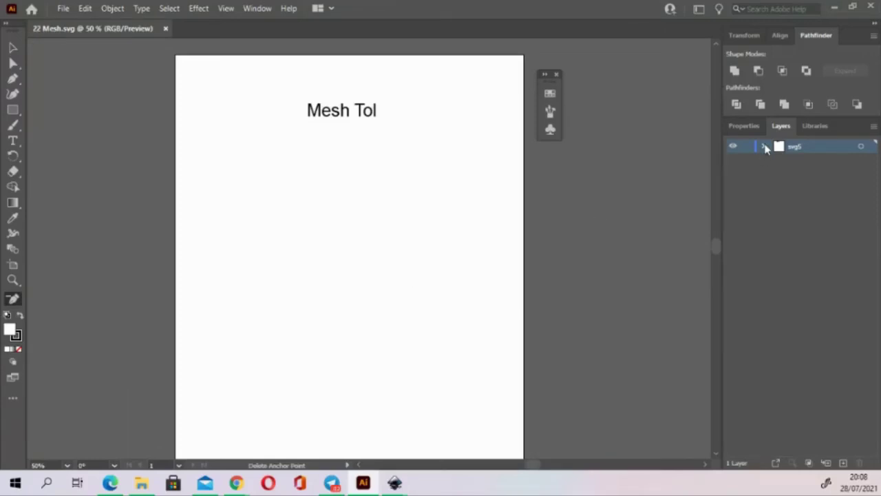
left_click(763, 145)
left_click(778, 173)
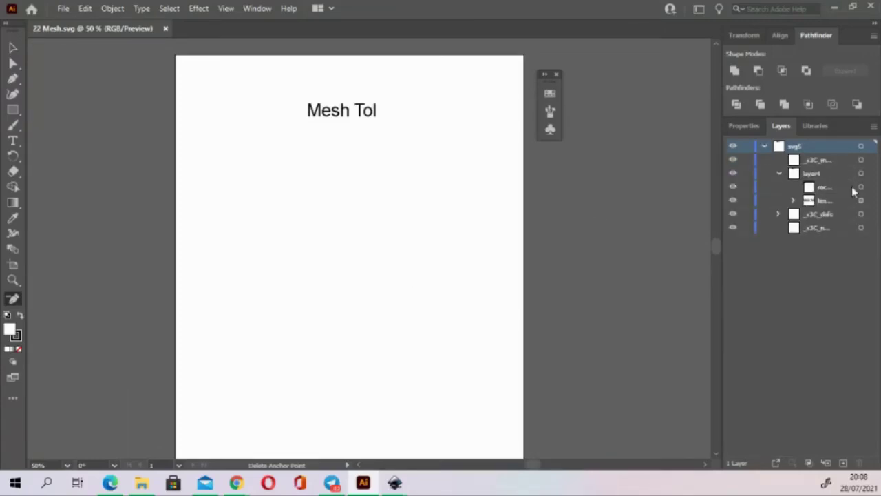
left_click(861, 188)
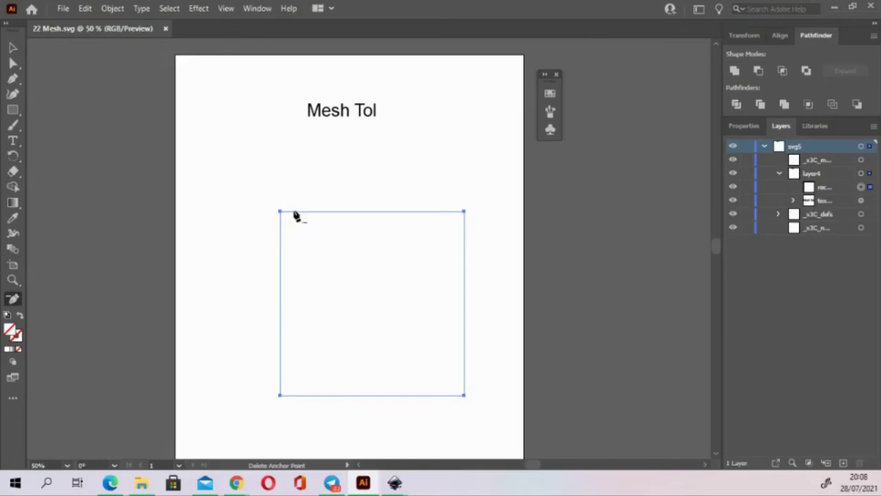
left_click(12, 47)
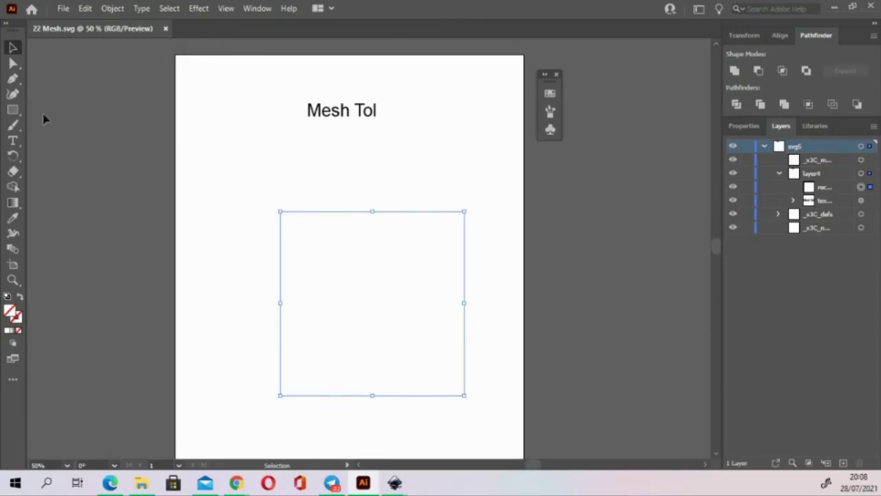
Skew the square by dragging its top-left and top-right corners, and fill it teal.
left_click(13, 63)
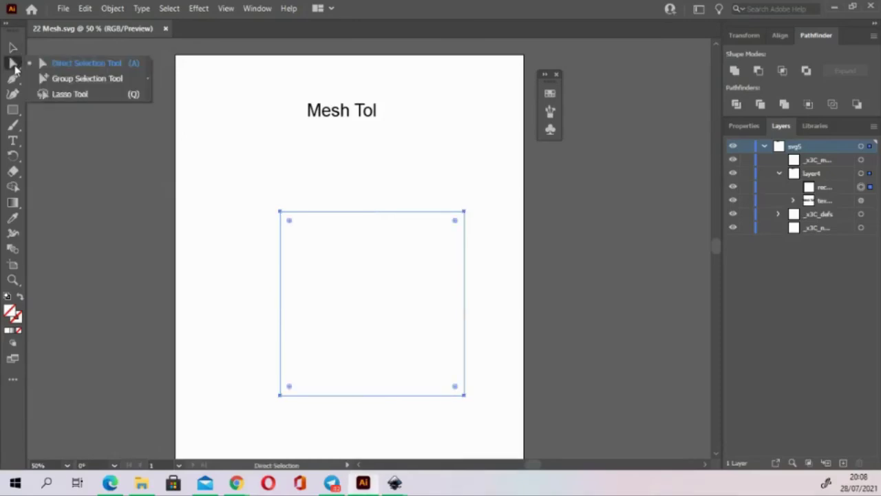
left_click(35, 65)
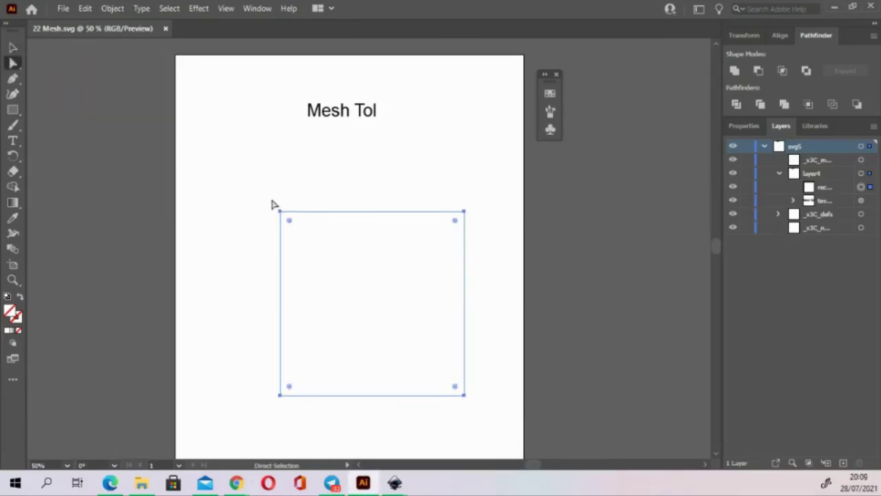
mouse_move(271, 202)
left_mouse_down()
mouse_move(285, 225)
mouse_move(261, 170)
mouse_move(302, 227)
left_mouse_up()
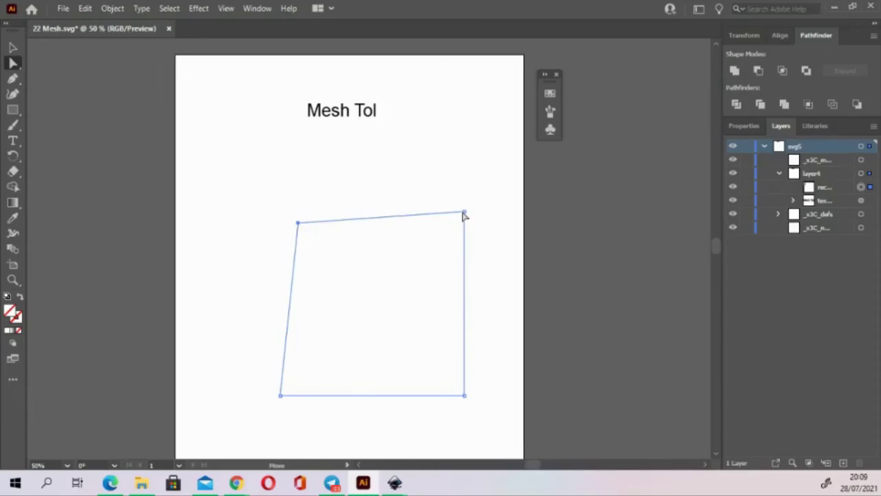
left_click_drag(465, 213, 475, 190)
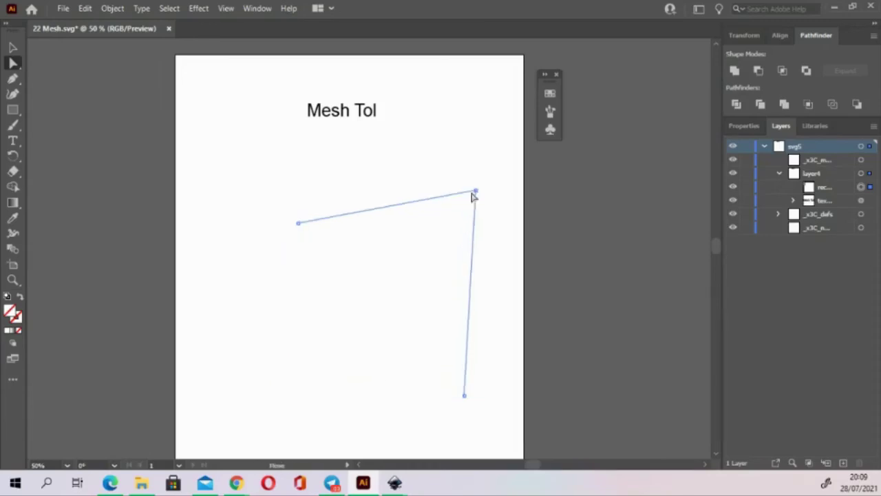
double_click(13, 313)
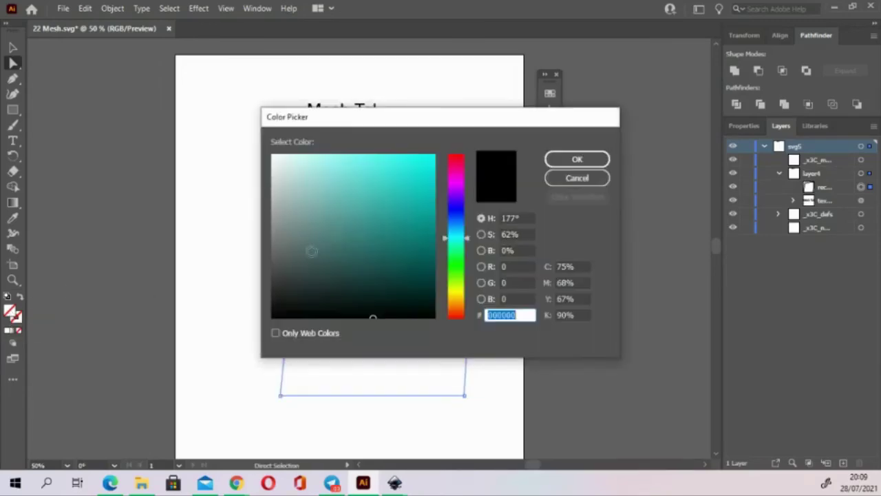
left_click(557, 159)
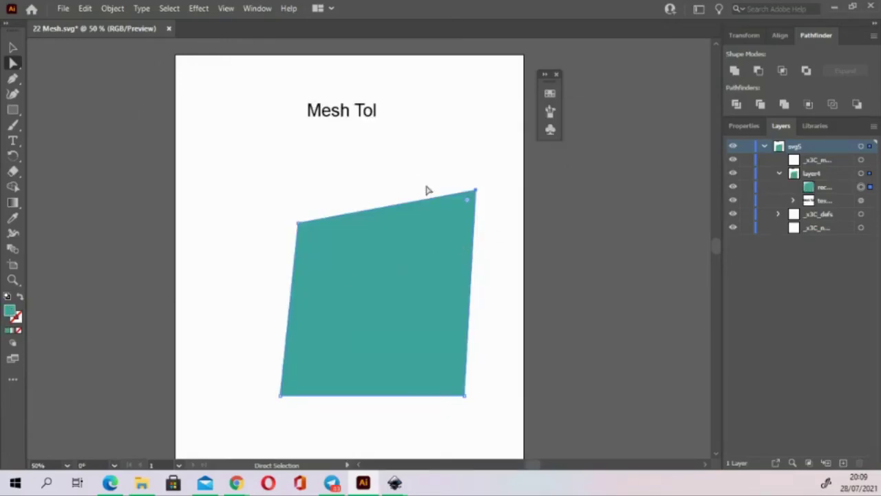
Close 22 Mesh.svg without saving in both Illustrator and Inkscape, then show the Uji Coba Inkscape folder.
left_click(168, 29)
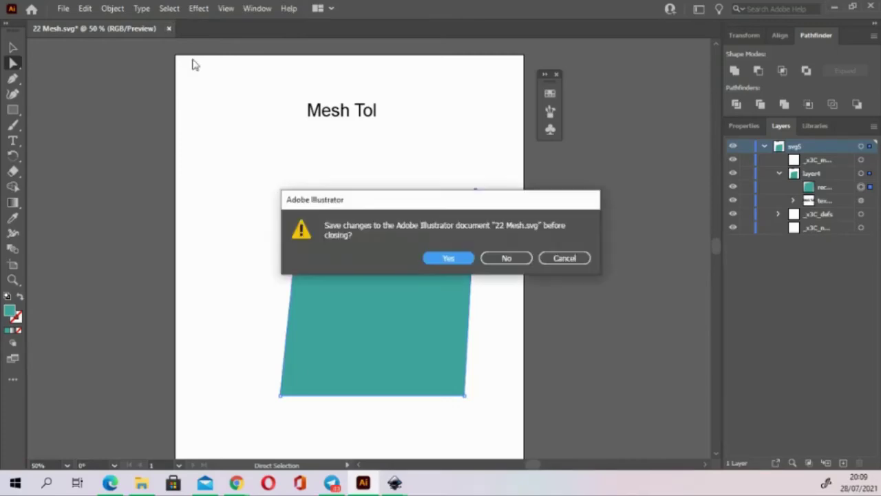
left_click(506, 258)
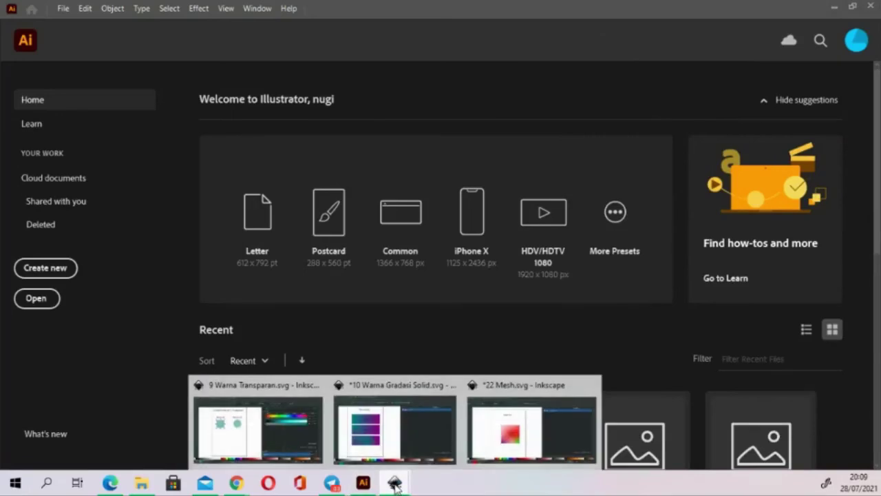
right_click(396, 484)
left_click(394, 457)
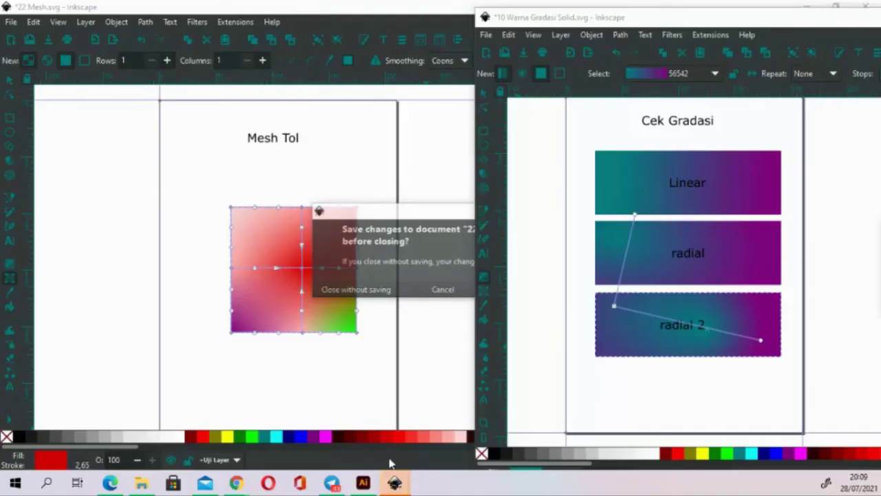
left_click(356, 290)
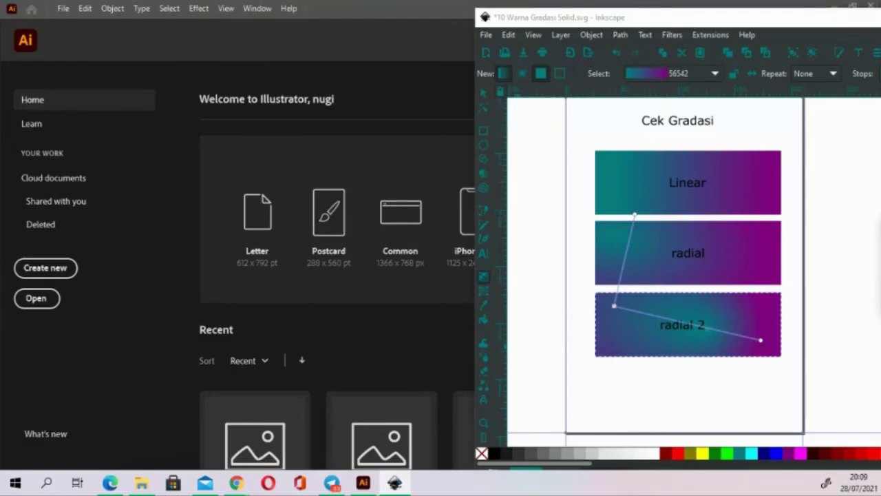
left_click(394, 482)
left_click(141, 482)
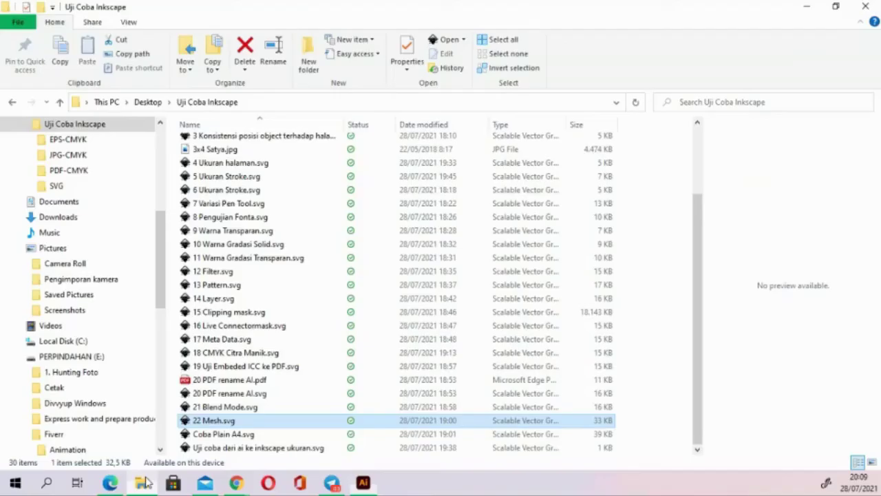
Open 11 Warna Gradasi Transparan.svg in Adobe Illustrator and pan and zoom out to see its gradient bars.
left_click(258, 261)
right_click(258, 262)
mouse_move(298, 309)
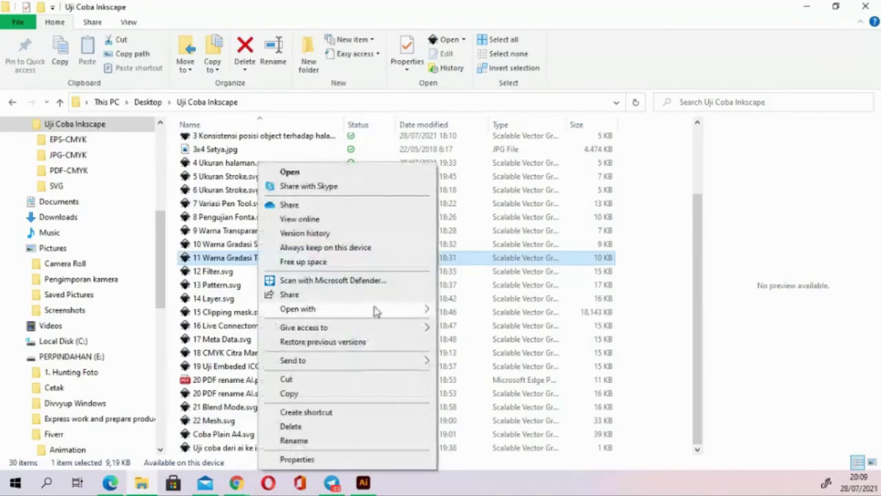
left_click(456, 311)
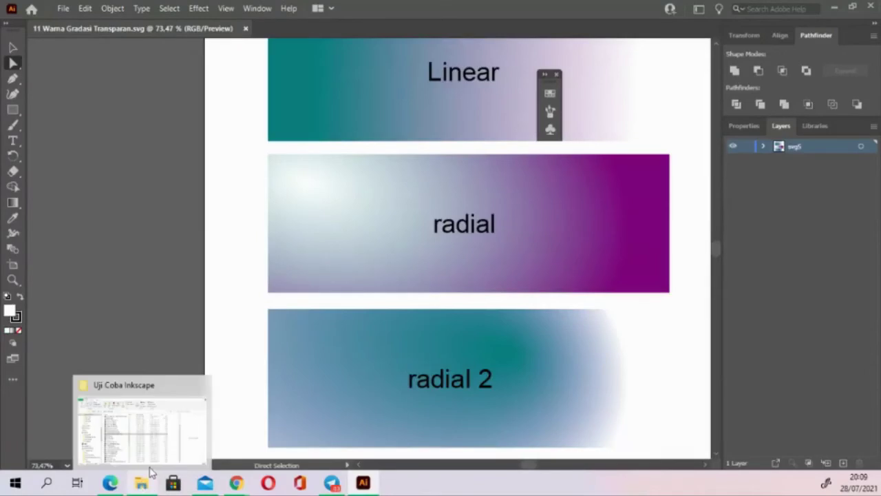
left_click_drag(469, 292, 384, 308)
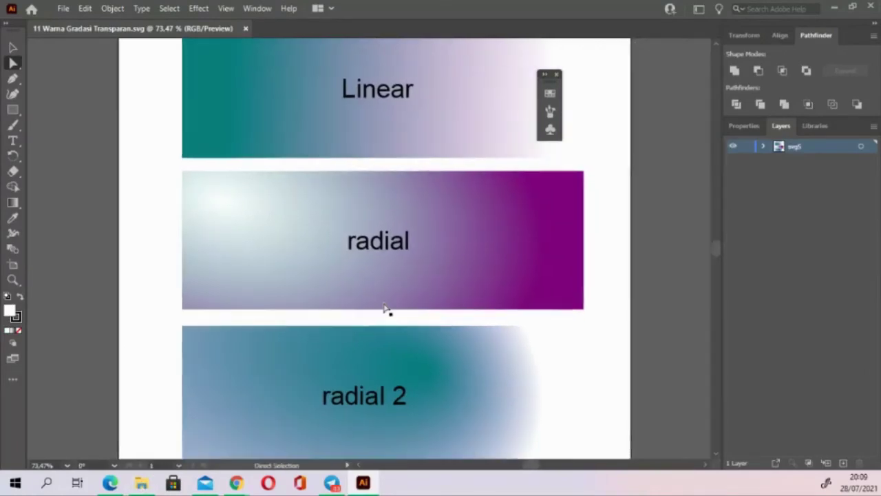
key("ctrl+minus")
key("ctrl+minus")
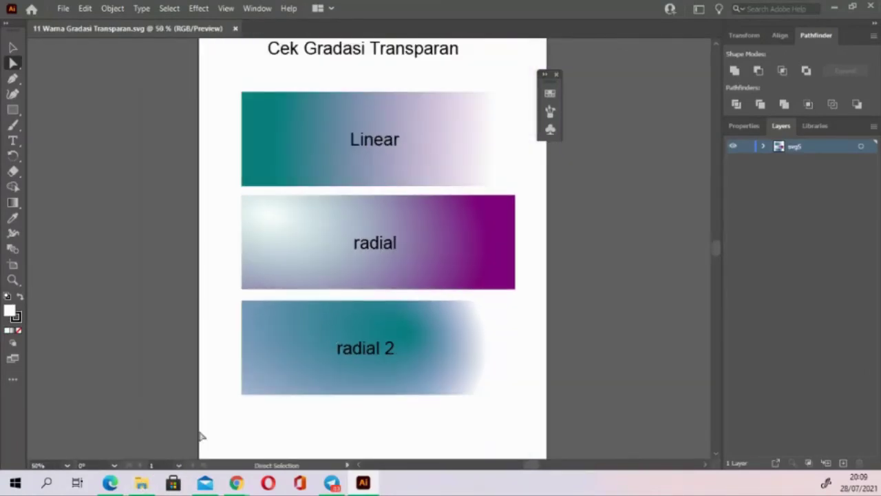
Draw a tall rectangle over the left side of the three gradient bars in Illustrator.
left_click(142, 485)
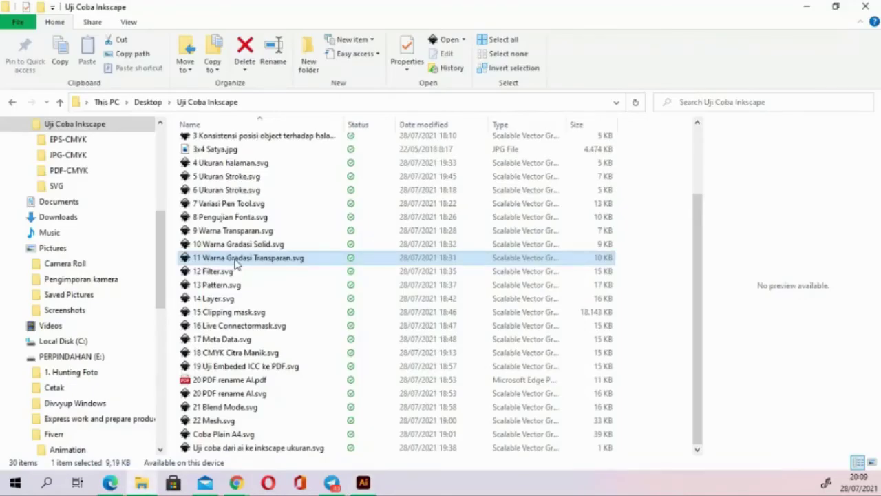
left_click(363, 483)
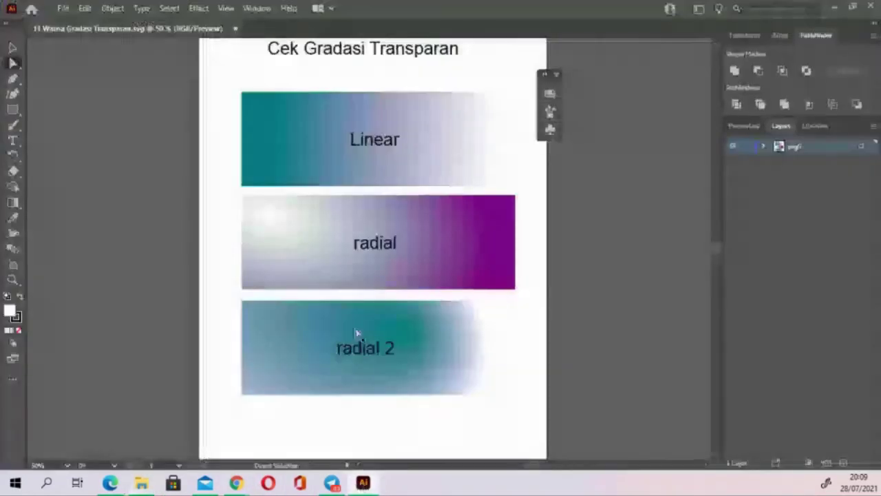
key("m")
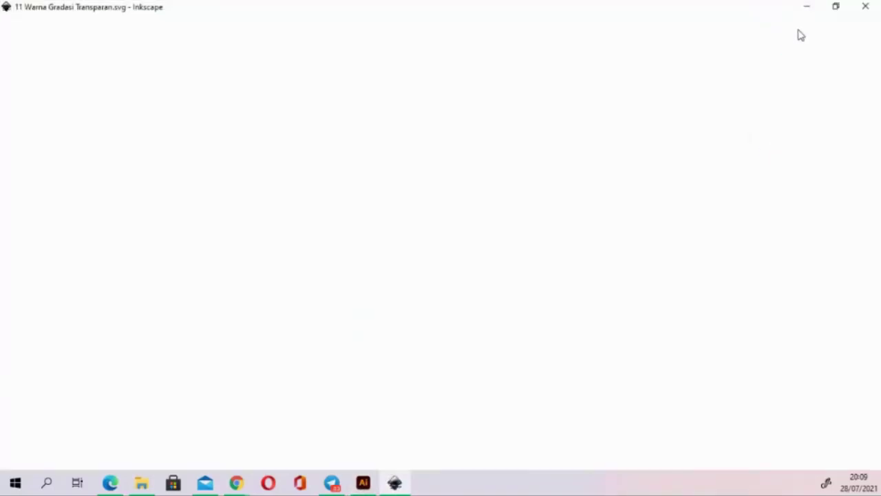
left_click(807, 6)
mouse_move(220, 73)
left_mouse_down()
mouse_move(280, 118)
mouse_move(365, 383)
mouse_move(390, 417)
left_mouse_up()
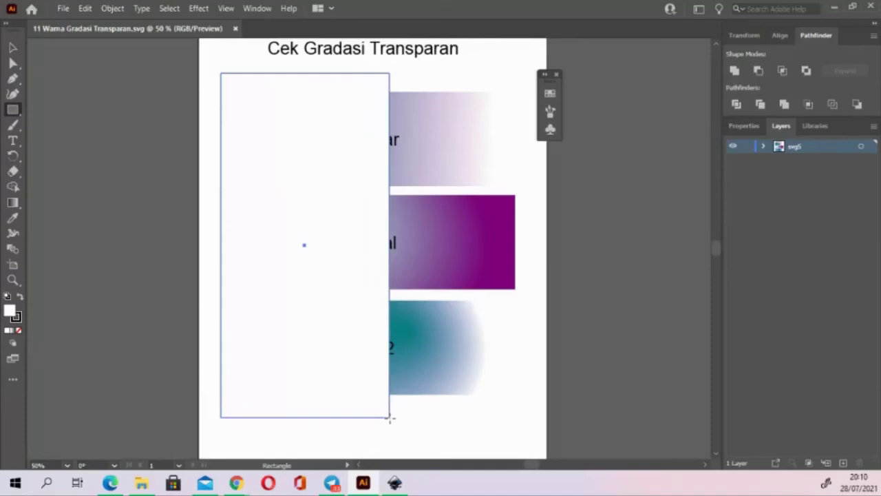
Fill the new rectangle teal and move it behind the gradient bars in the Layers panel.
double_click(10, 310)
left_click(420, 208)
left_click(557, 159)
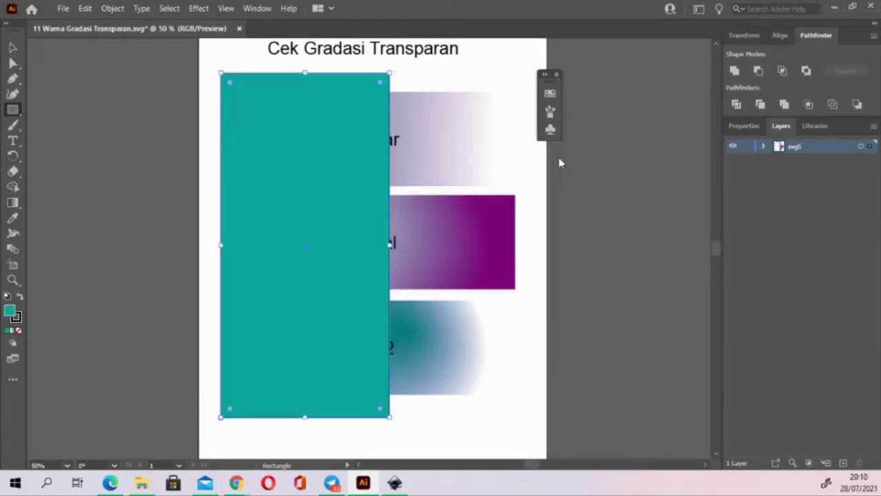
left_click(13, 47)
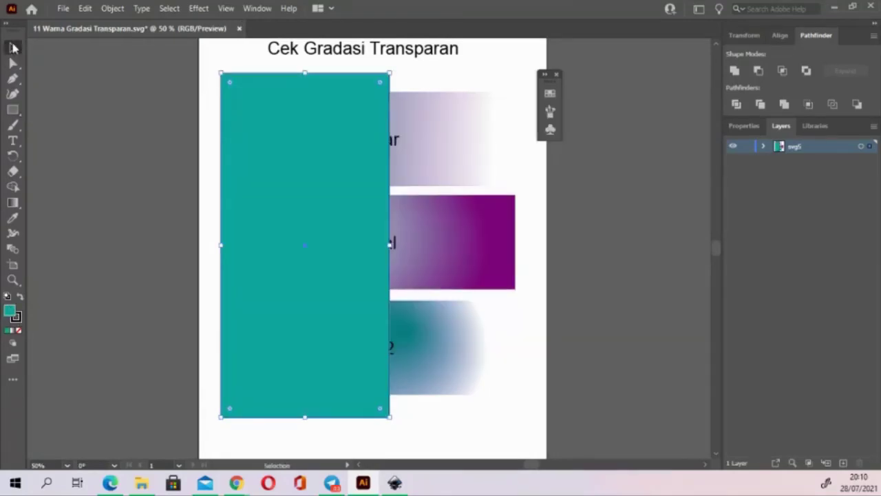
left_click(764, 146)
left_click_drag(820, 160, 829, 204)
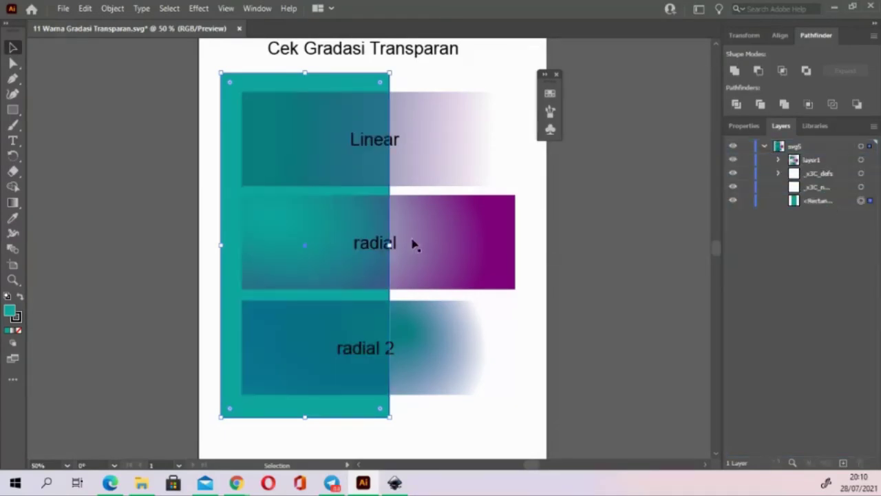
Resize the teal rectangle so it stretches across all three gradient boxes.
left_click_drag(390, 245, 367, 245)
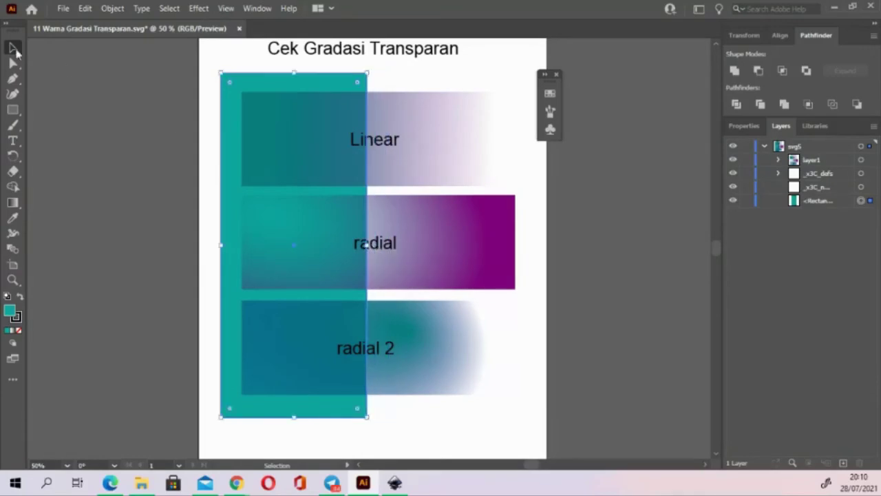
left_click(71, 81)
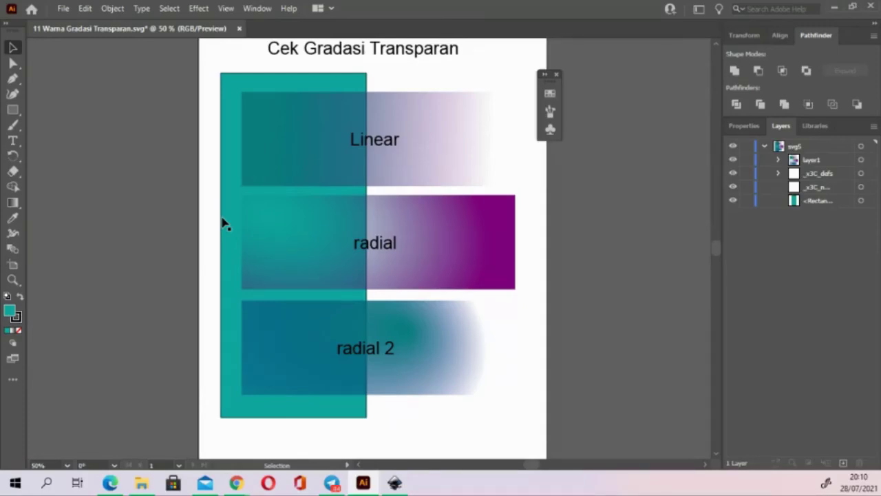
left_click(234, 406)
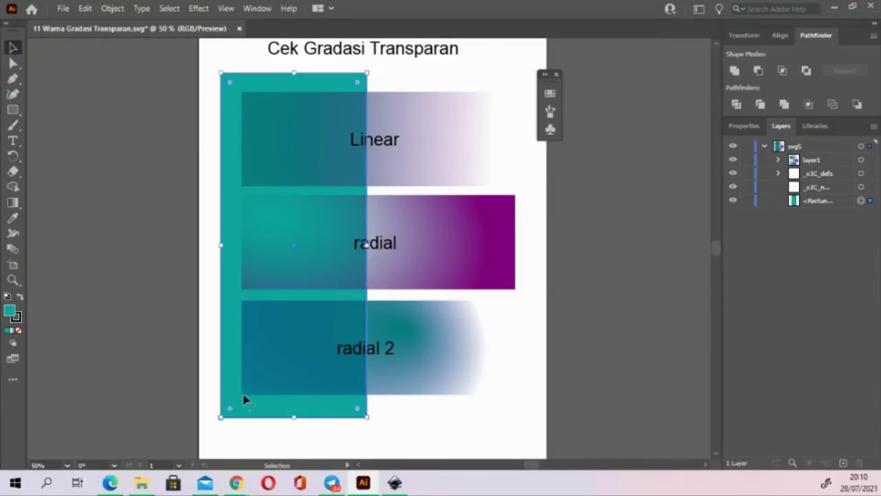
left_click_drag(367, 245, 529, 255)
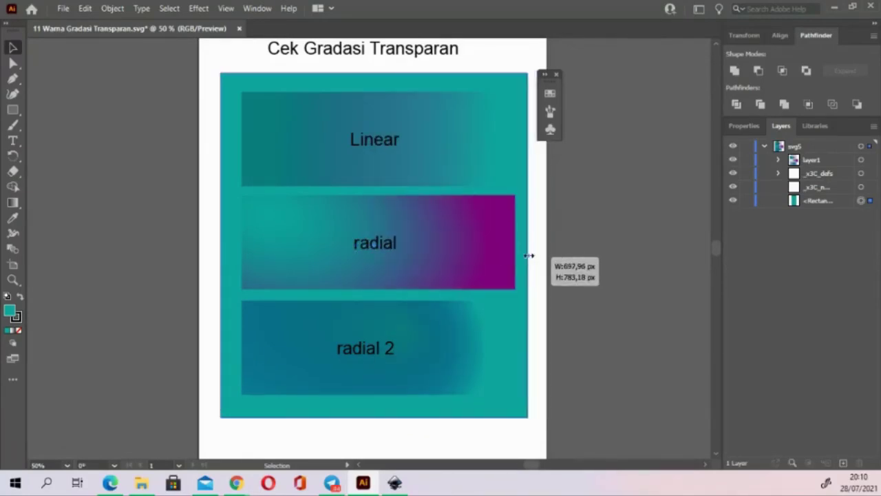
left_click(395, 482)
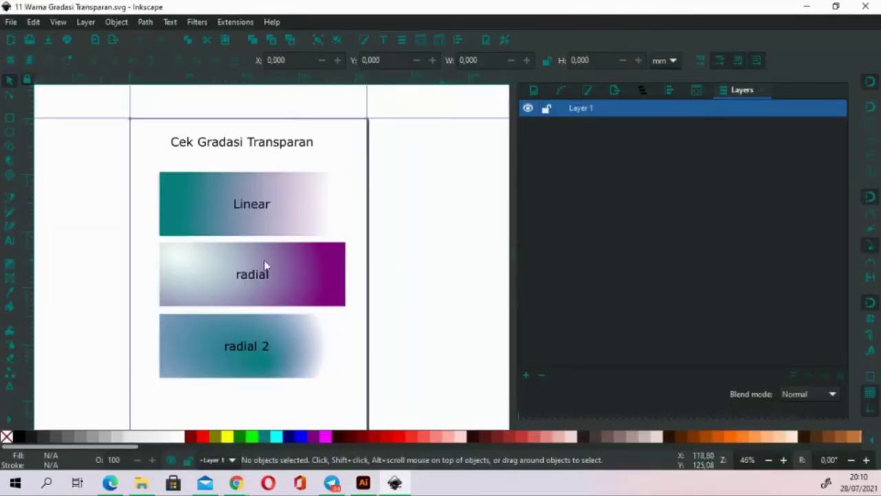
In Inkscape, draw a teal rectangle covering the three gradient boxes, deselect it, and return to Illustrator.
left_click_drag(265, 263, 320, 237)
left_click(8, 121)
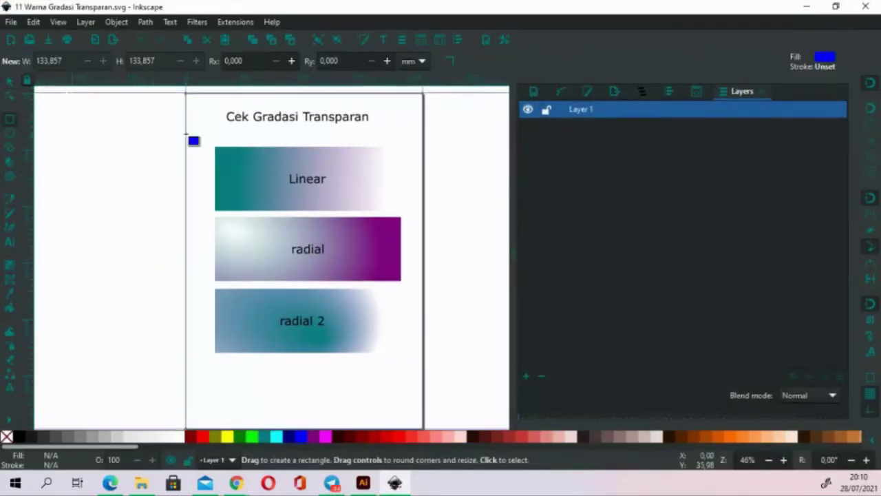
left_click_drag(186, 129, 429, 377)
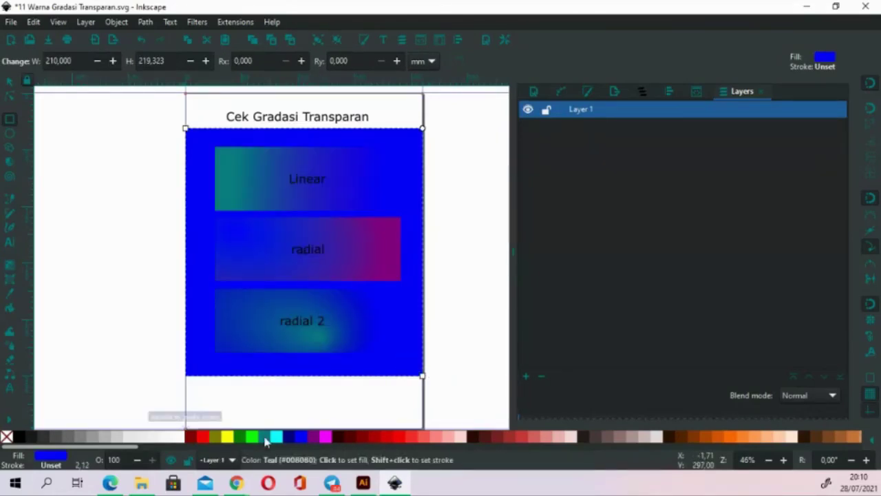
left_click(268, 437)
left_click(11, 82)
left_click(88, 157)
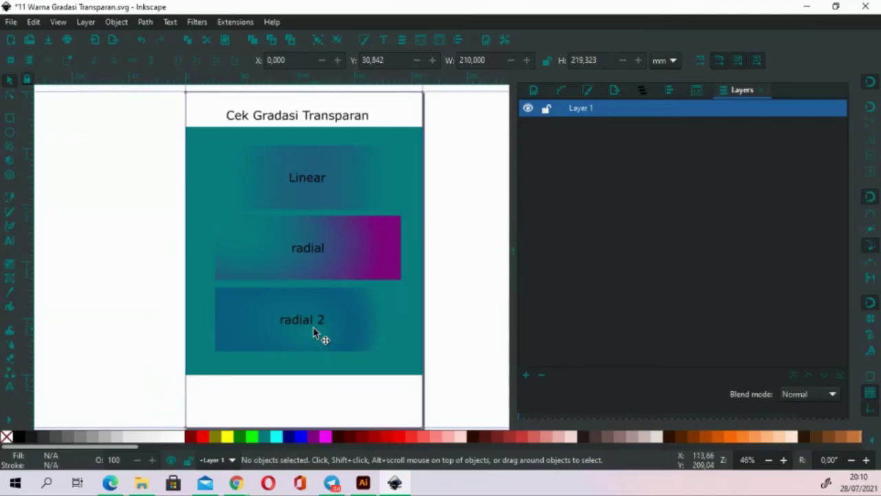
key("alt+Tab")
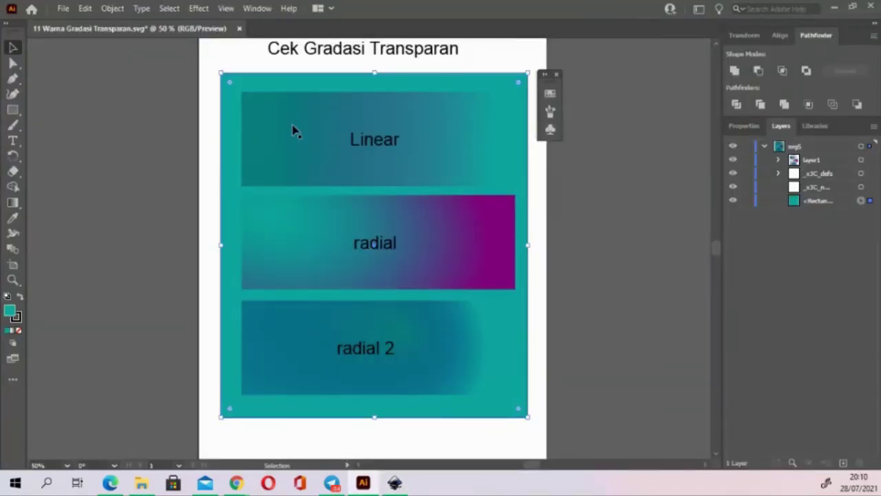
Delete the teal background rectangle and select the remaining three gradient boxes.
left_click_drag(393, 157, 317, 172)
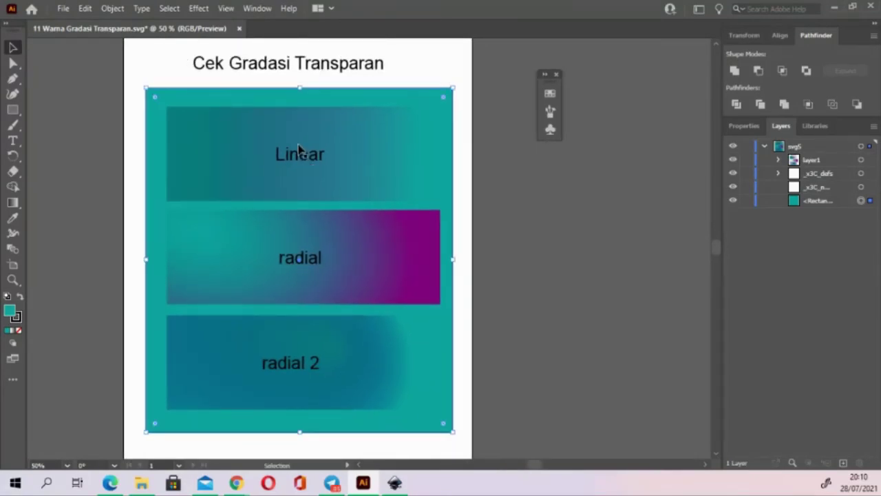
key("Delete")
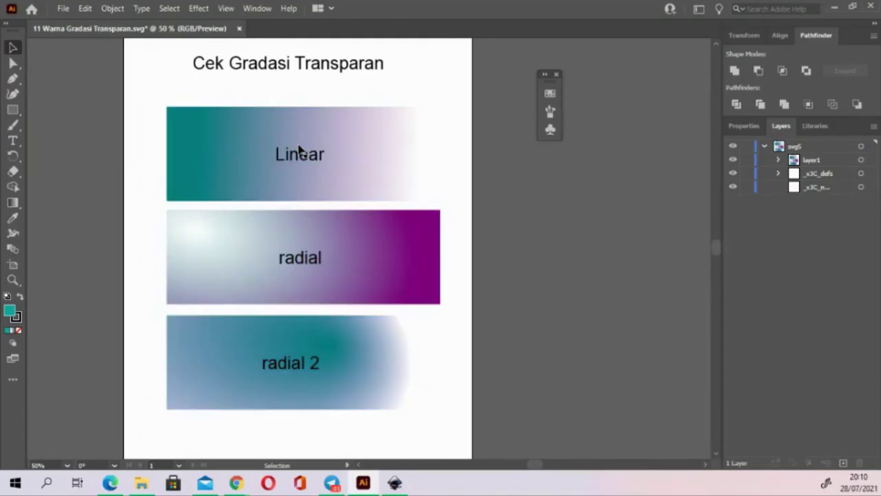
left_click(350, 138)
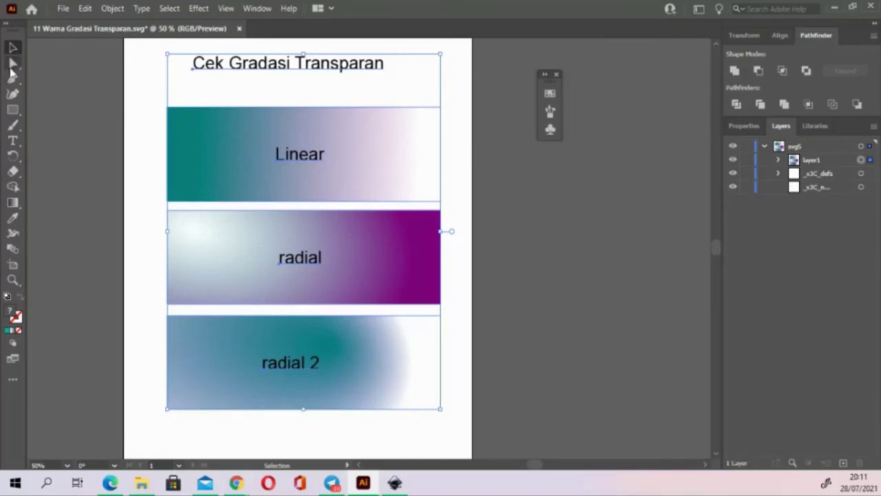
Shorten the Linear box's gradient fade and move the radial box's purple stop left.
left_click(12, 203)
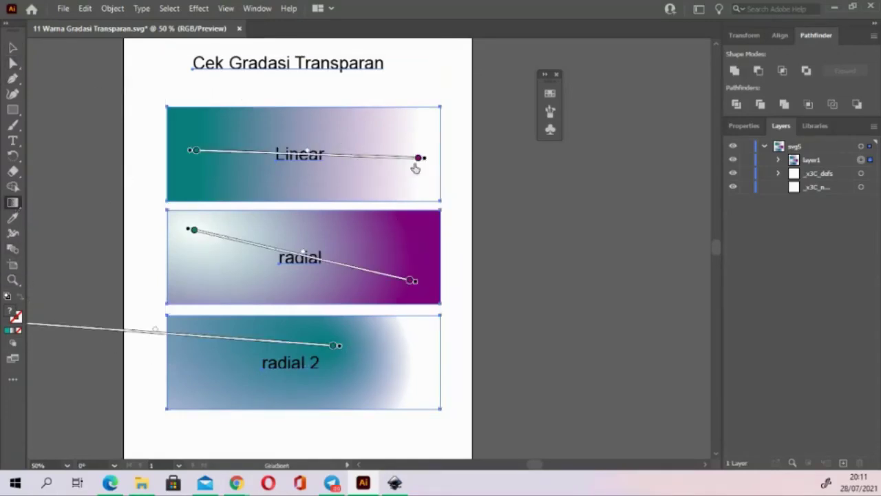
left_click_drag(419, 157, 359, 154)
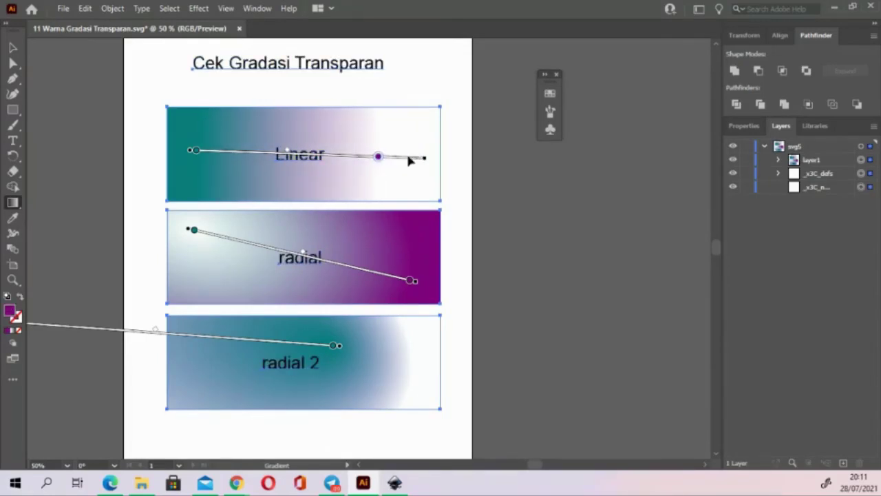
mouse_move(425, 158)
left_mouse_down()
mouse_move(394, 156)
mouse_move(399, 145)
mouse_move(385, 156)
left_mouse_up()
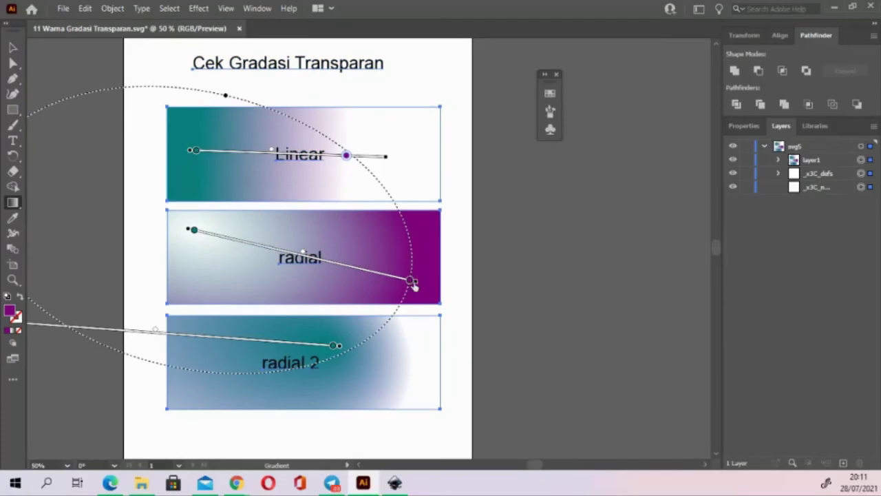
left_click_drag(411, 280, 372, 270)
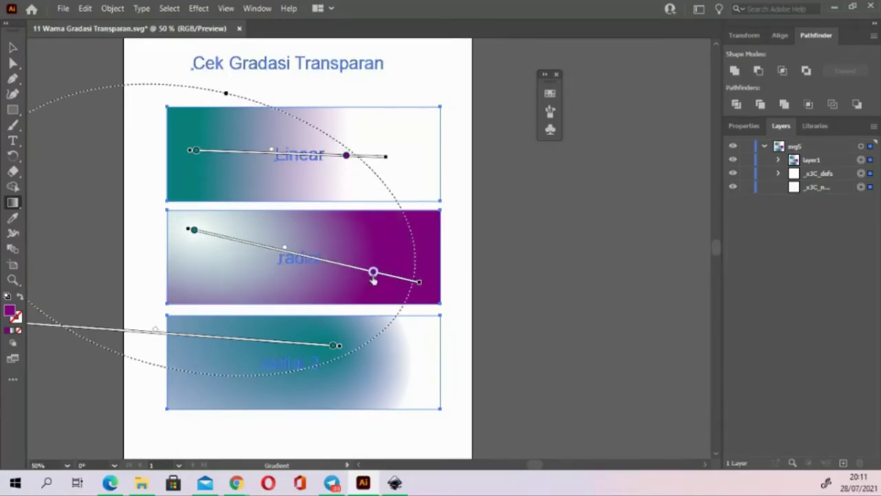
Pull the radial rectangle's top-right corner inward into a slanted shape, then deselect it.
left_click(12, 62)
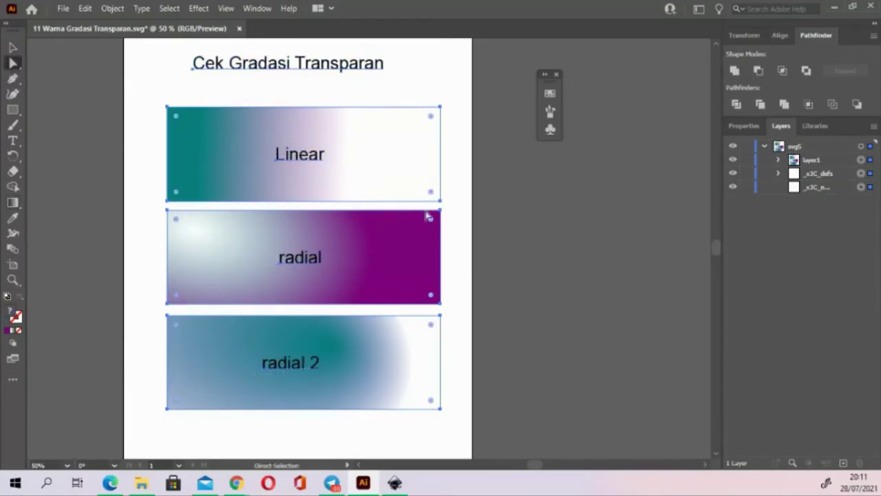
mouse_move(441, 209)
left_mouse_down()
mouse_move(401, 193)
mouse_move(459, 202)
mouse_move(420, 152)
mouse_move(413, 272)
mouse_move(458, 181)
mouse_move(368, 217)
mouse_move(431, 232)
mouse_move(431, 216)
mouse_move(423, 228)
left_mouse_up()
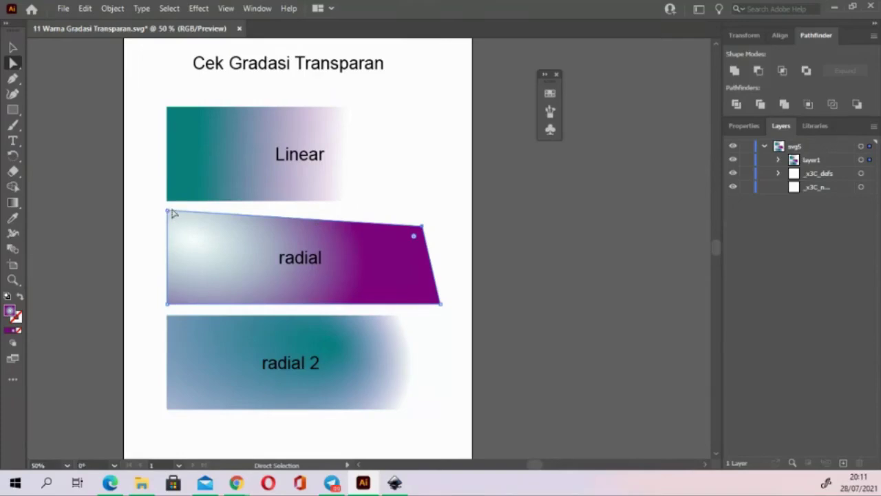
key("v")
left_click(78, 112)
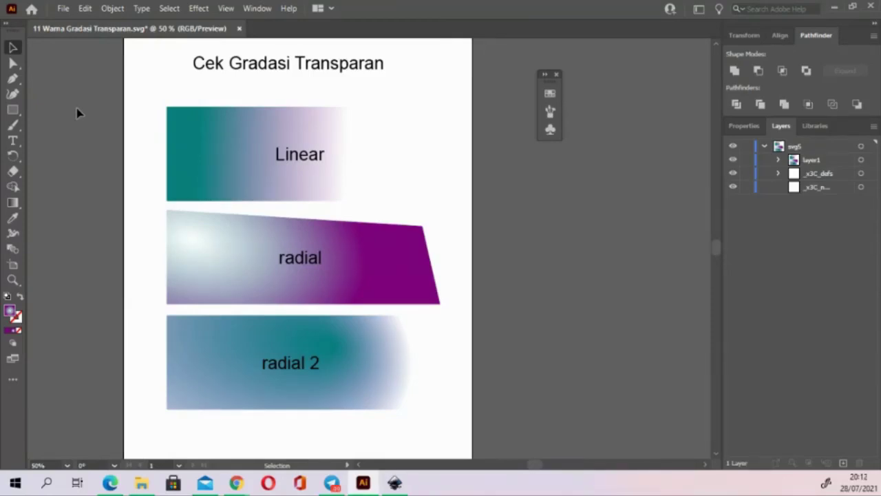
Select the radial gradient's teal stop, check its 0% opacity in Properties, then open Help.
left_click(233, 238)
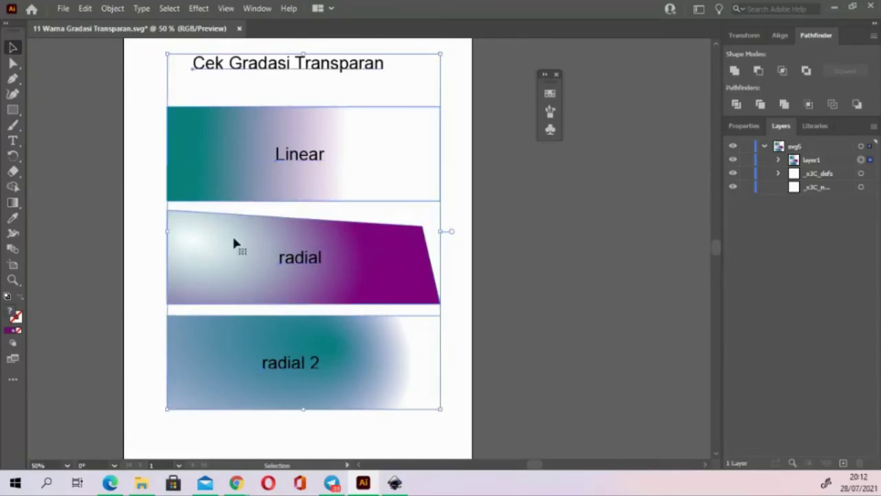
left_click(12, 202)
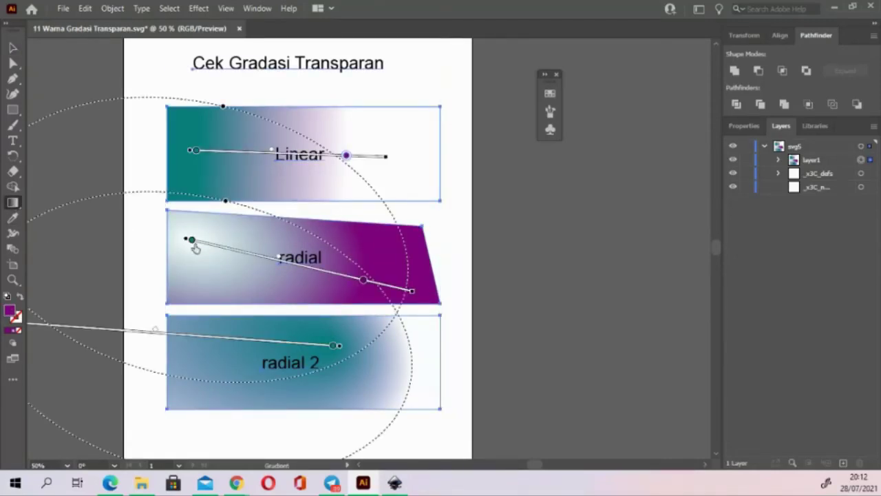
left_click(192, 241)
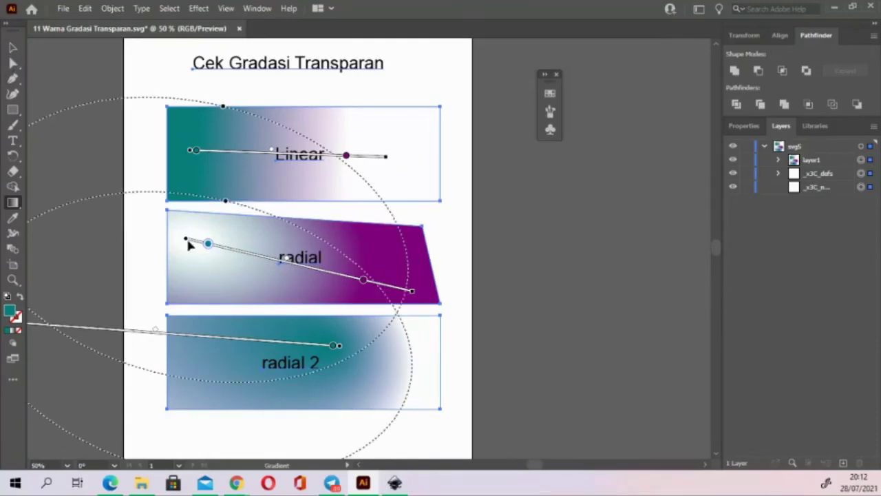
left_click(731, 128)
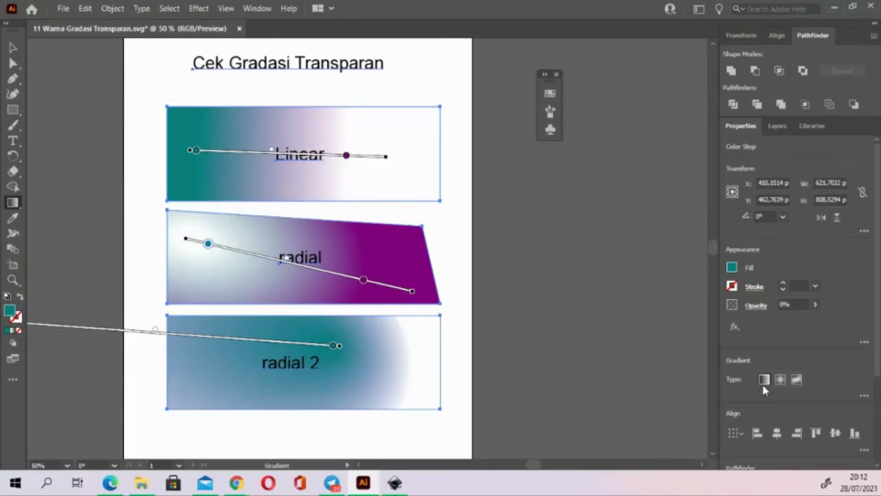
scroll(765, 387, "down", 2)
scroll(765, 387, "down", 2)
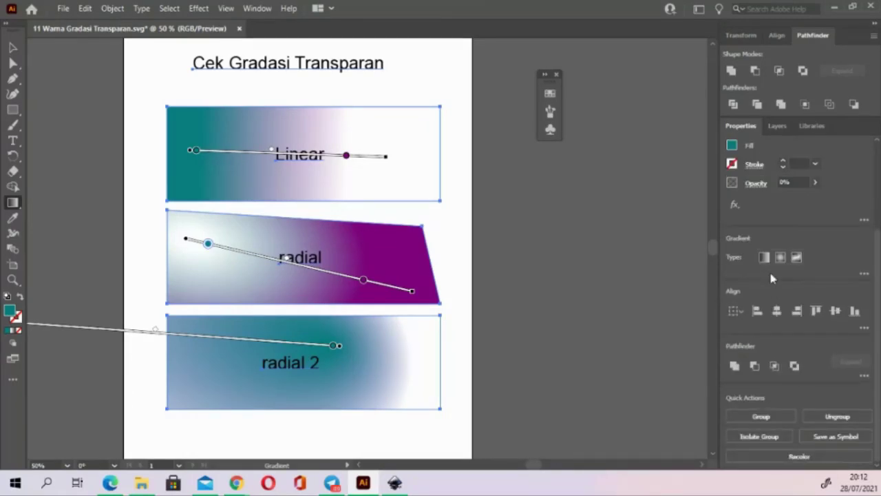
left_click_drag(462, 214, 496, 264)
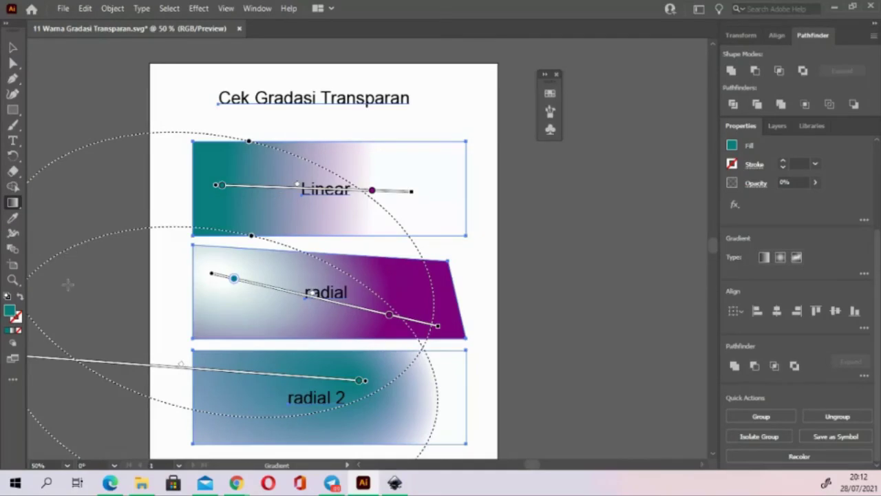
left_click(287, 8)
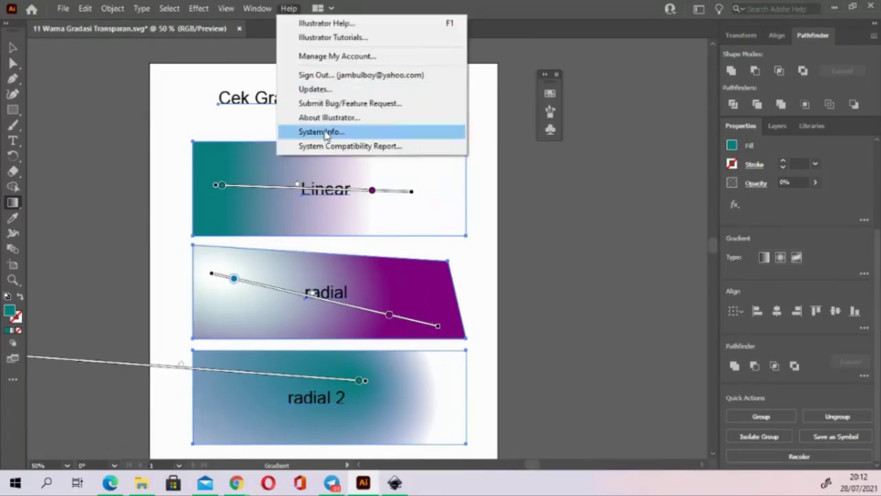
Dismiss the Help menu and return to the Selection tool so gradient handles disappear.
key("Escape")
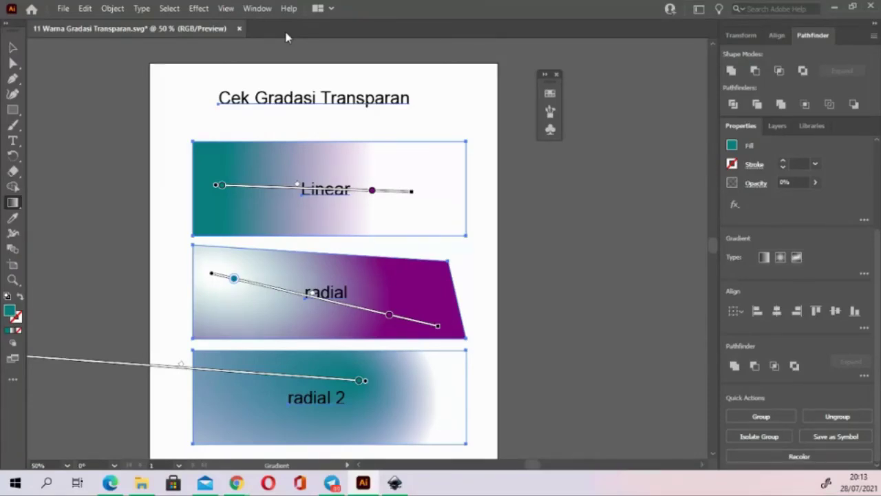
left_click(288, 8)
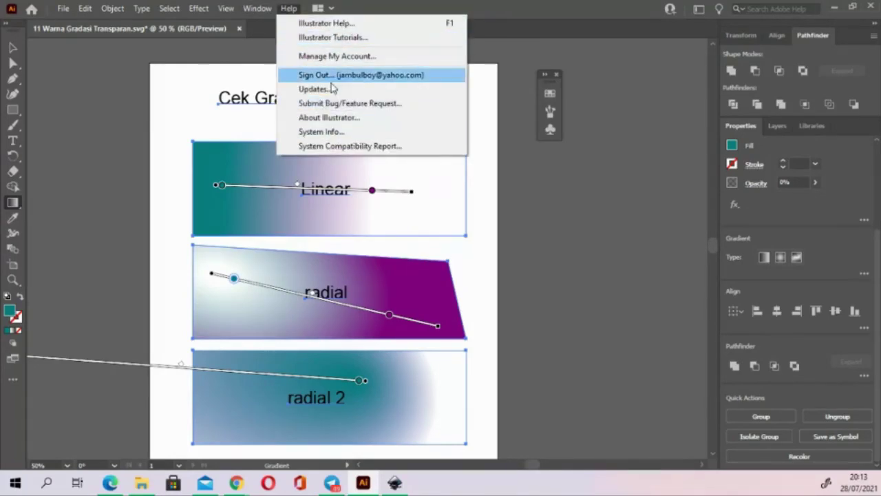
left_click(333, 120)
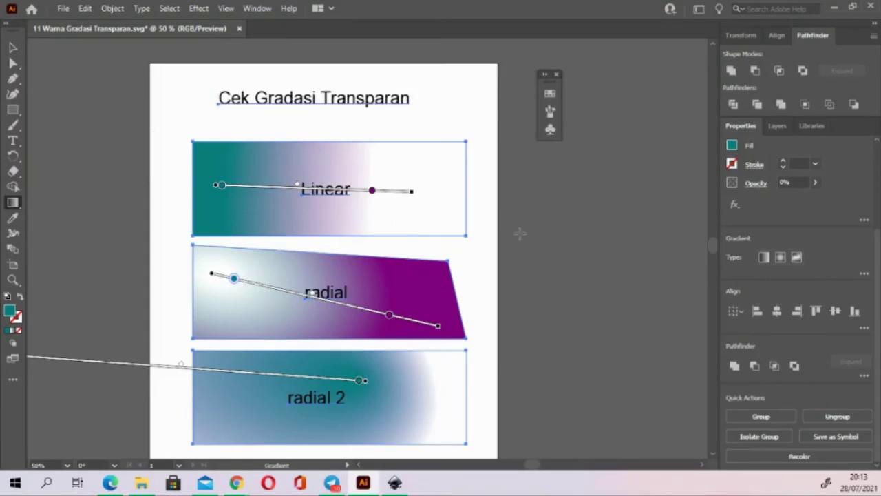
left_click(12, 47)
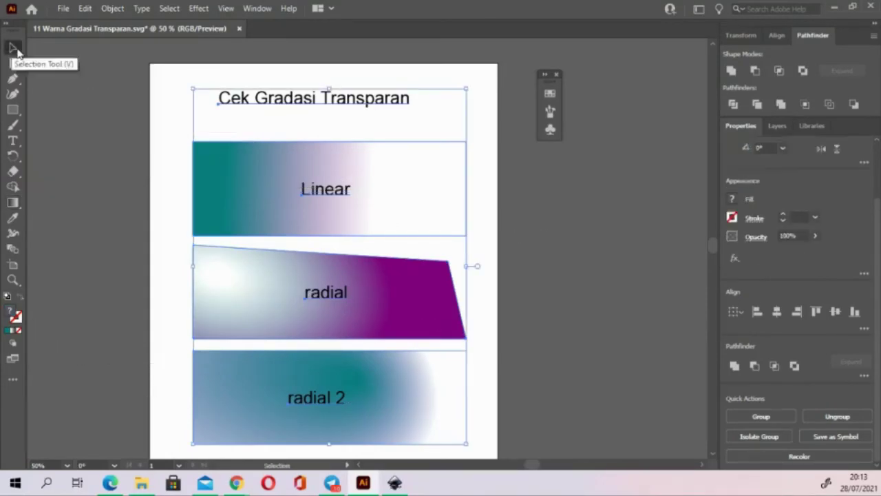
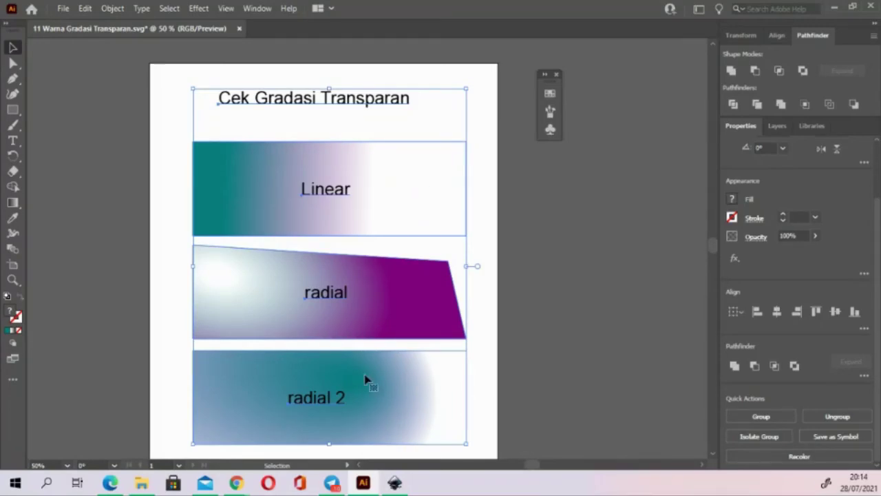
Bring Inkscape with 11 Warna Gradasi Transparan.svg back in front of Illustrator.
left_click(394, 484)
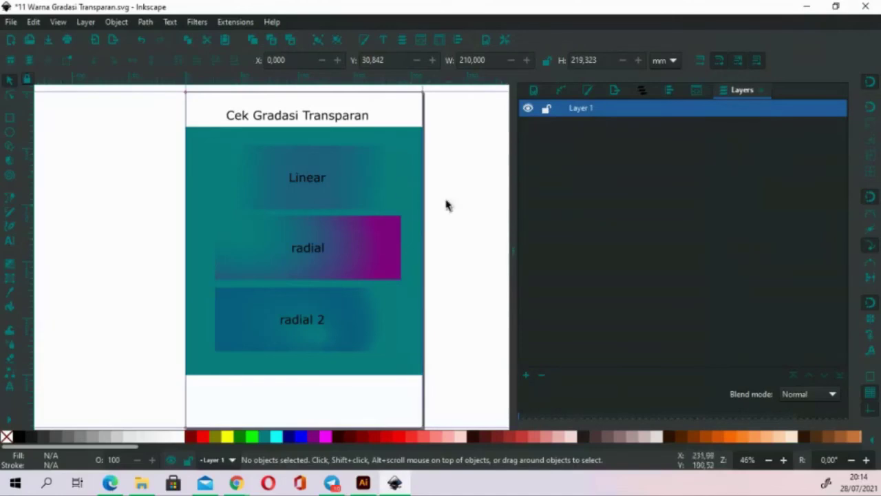
Inspect the Linear rectangle's end gradient stop, purple at alpha 0 (RGBA 80008000), in Fill and Stroke.
left_click(383, 176)
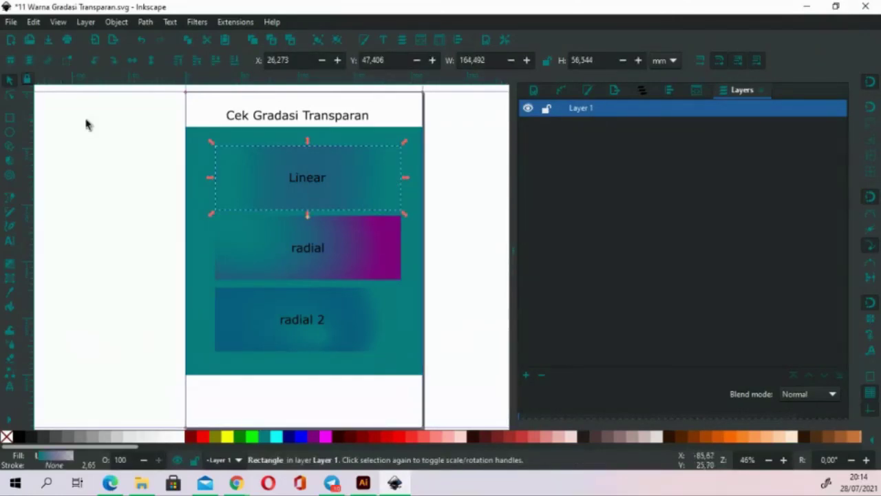
scroll(363, 191, "right", 1)
key("g")
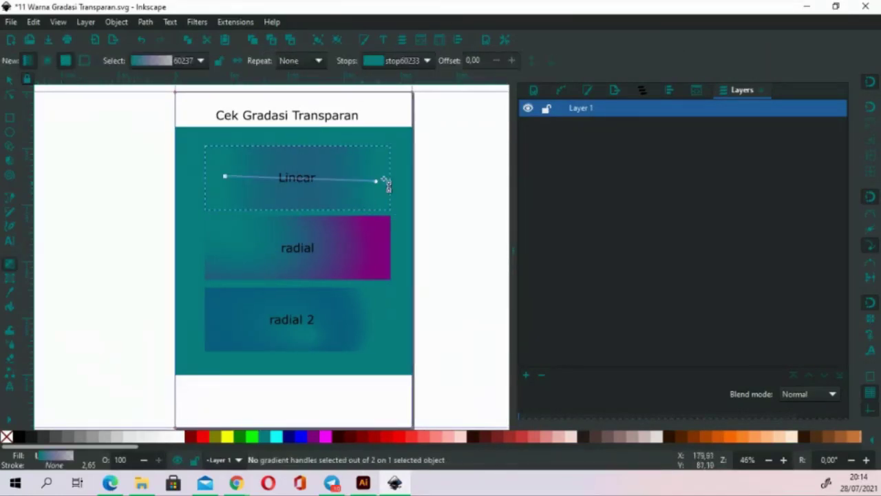
left_click(378, 182)
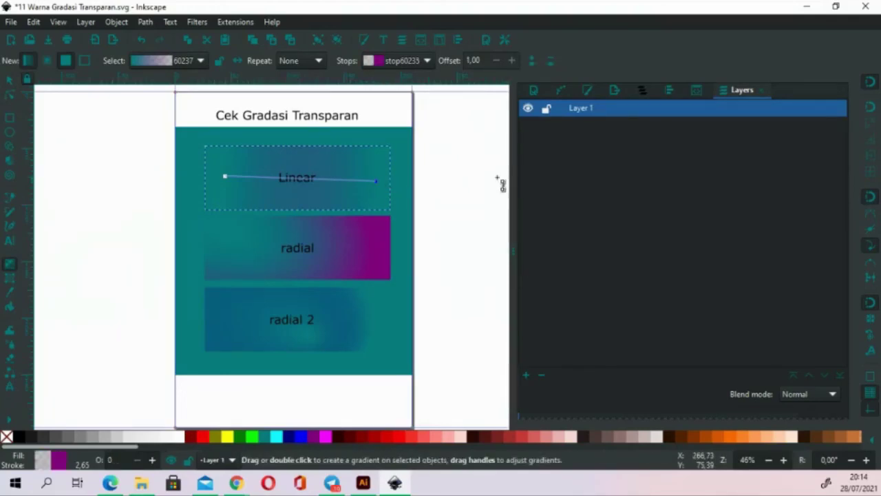
key("ctrl+shift+f")
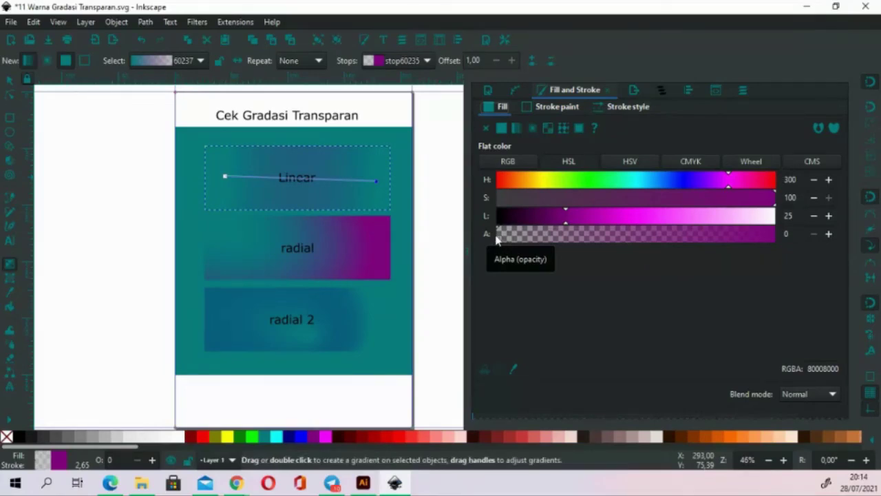
left_click(10, 81)
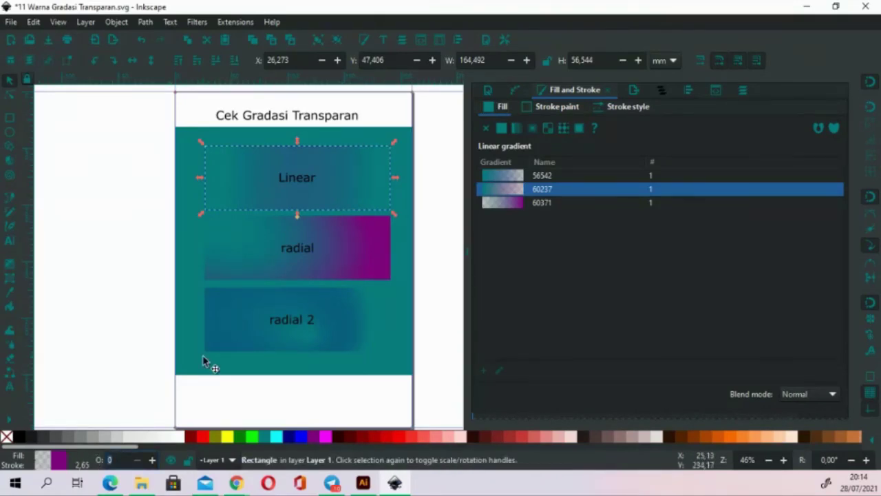
Set the Linear rectangle to 25% opacity and drag the teal background rectangle left.
type("25")
key("Return")
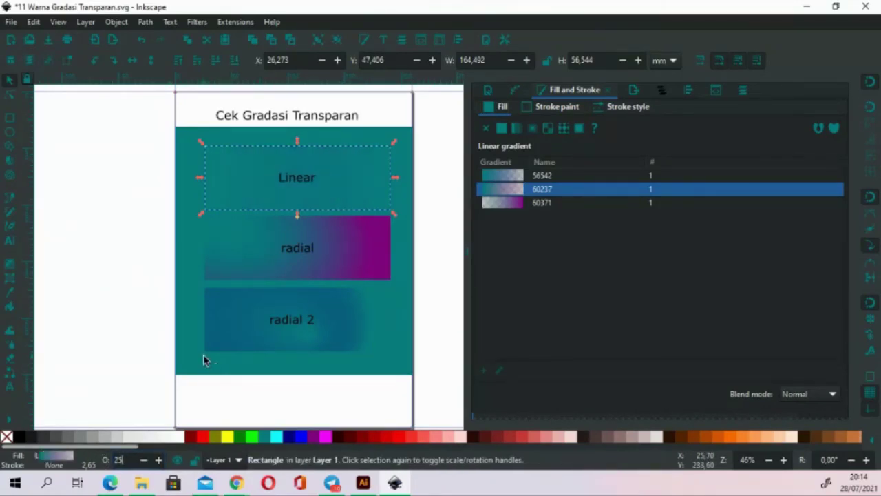
left_click(223, 142)
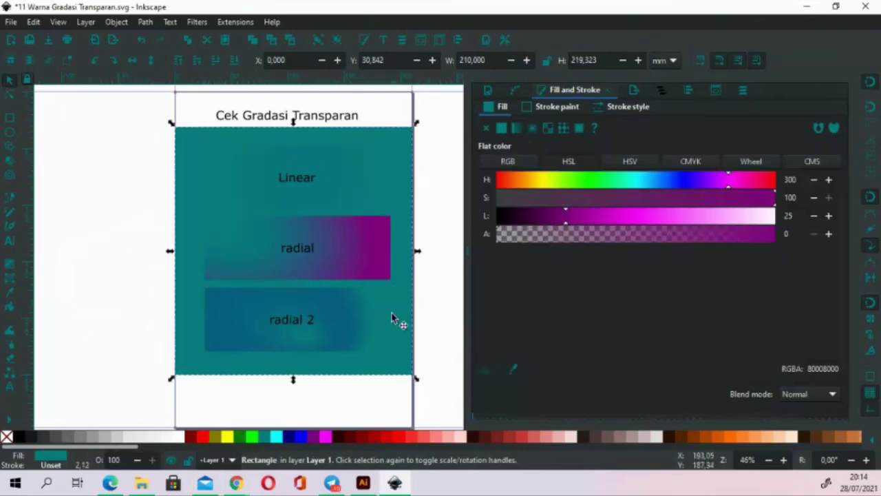
mouse_move(391, 312)
left_mouse_down()
mouse_move(296, 332)
mouse_move(378, 346)
left_mouse_up()
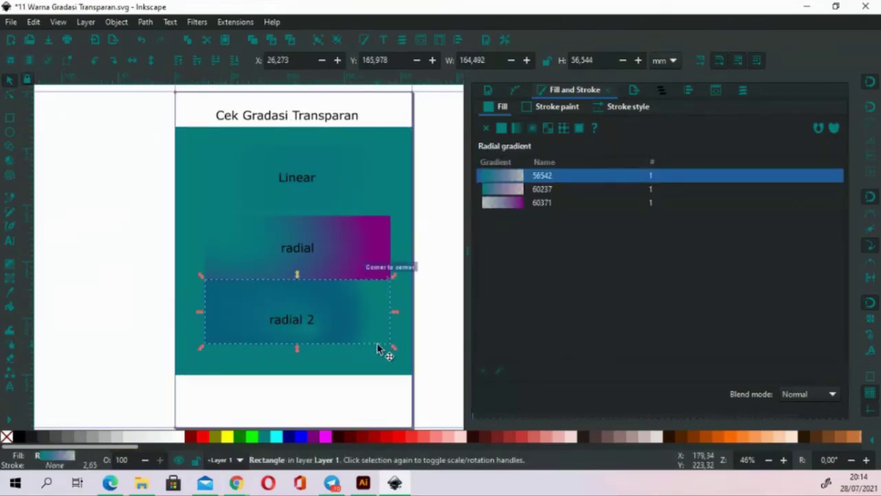
left_click_drag(365, 374, 242, 372)
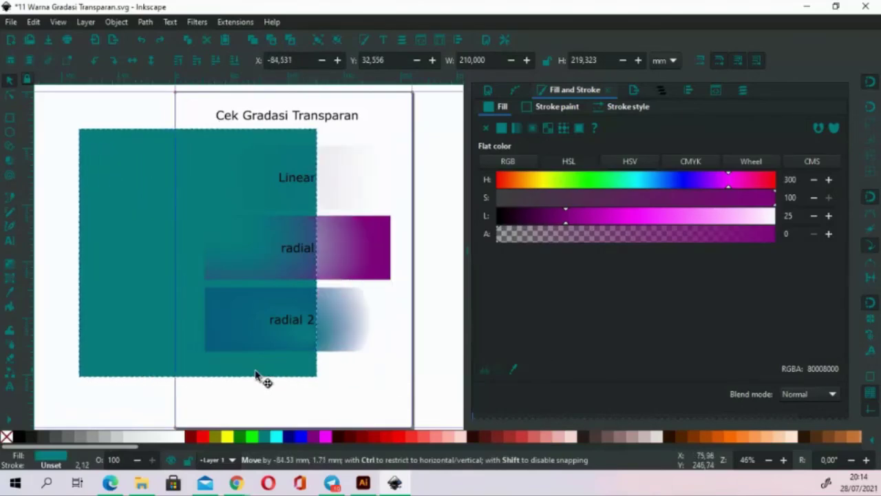
Change the Linear rectangle's opacity to 75%.
left_click(339, 200)
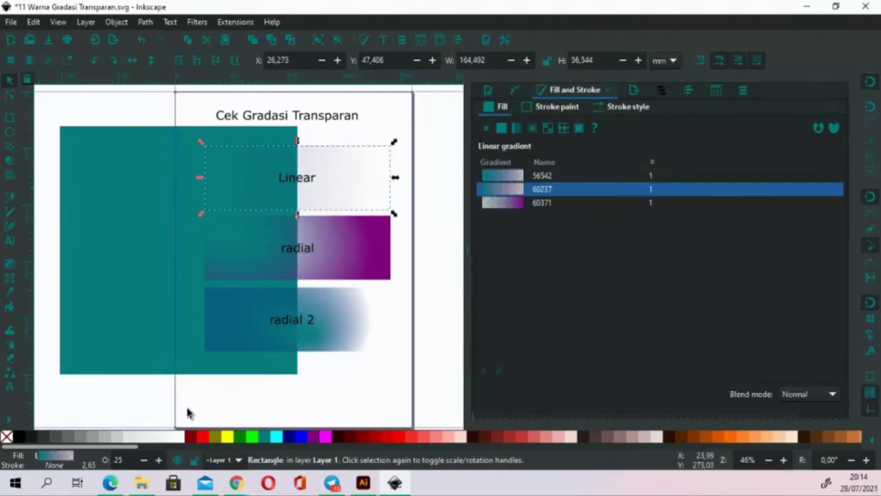
double_click(120, 460)
type("5")
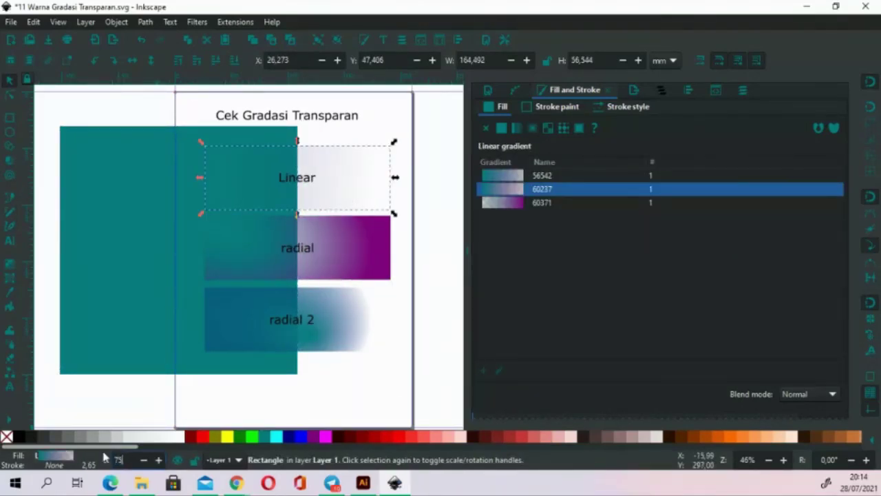
key("Return")
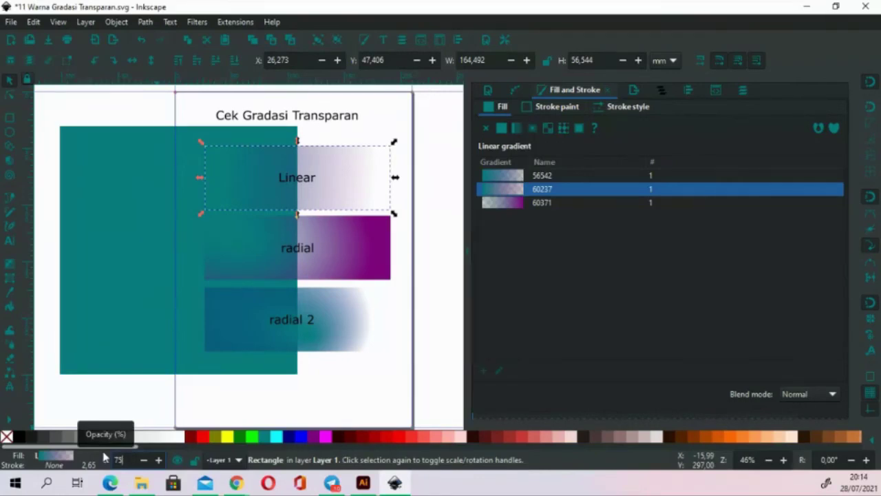
left_click(349, 240)
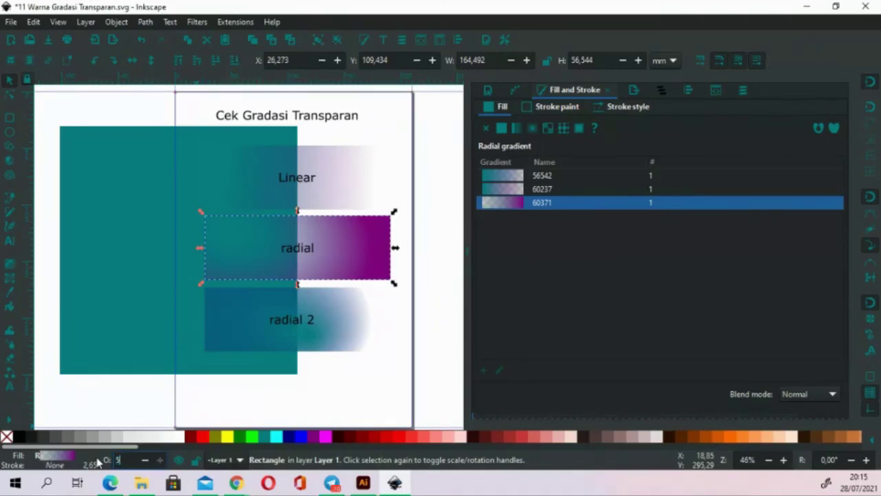
Set the radial rectangle to 50% opacity and the radial 2 rectangle to about 59.1%.
type("0")
key("Return")
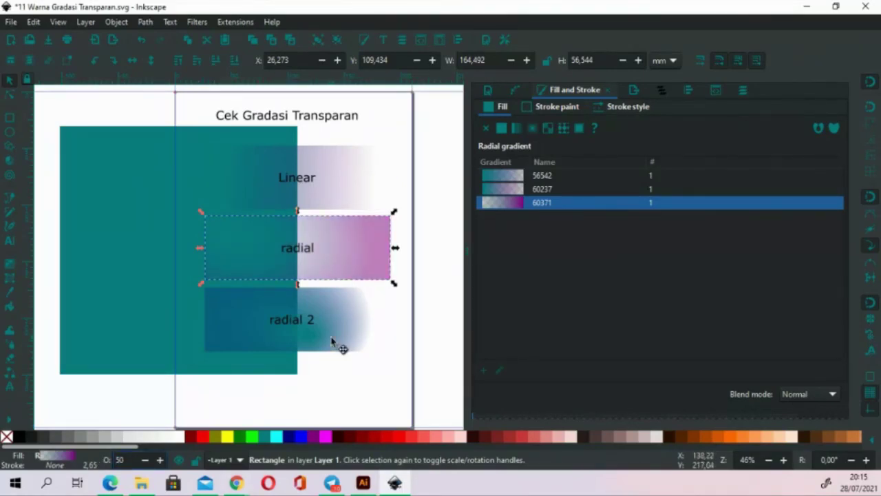
left_click(338, 346)
scroll(596, 355, "down", 1)
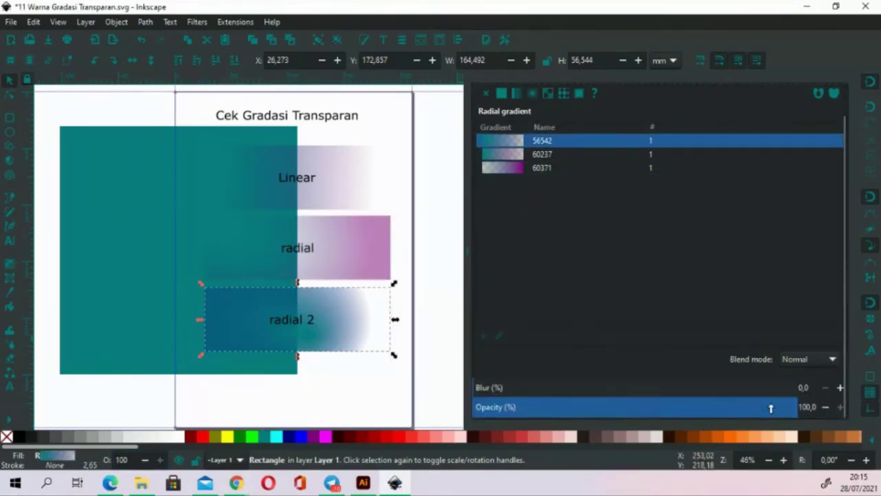
mouse_move(767, 406)
left_mouse_down()
mouse_move(649, 411)
mouse_move(672, 411)
left_mouse_up()
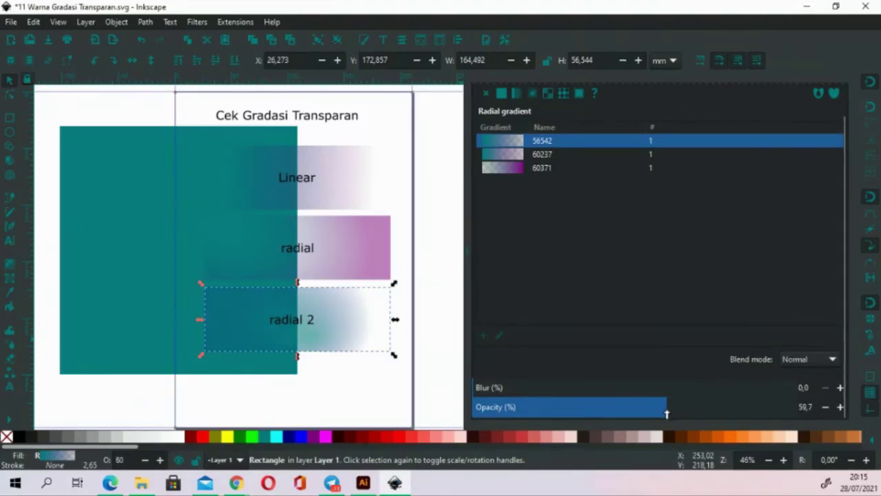
left_click(431, 332)
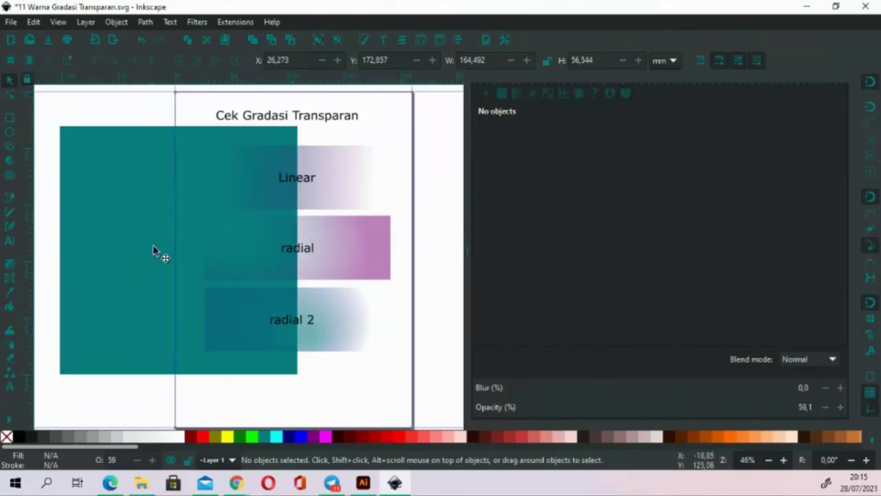
Save 11 Warna Gradasi Transparan.svg and switch to its folder in File Explorer.
left_click(140, 178)
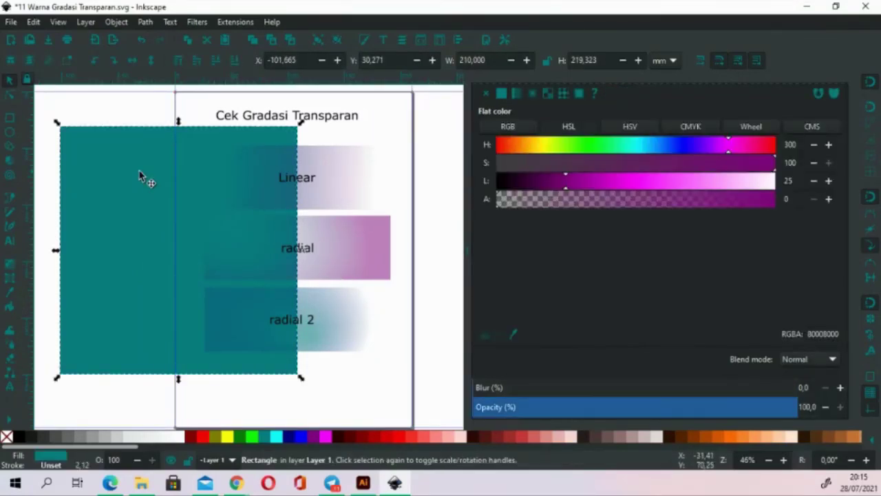
key("ctrl+s")
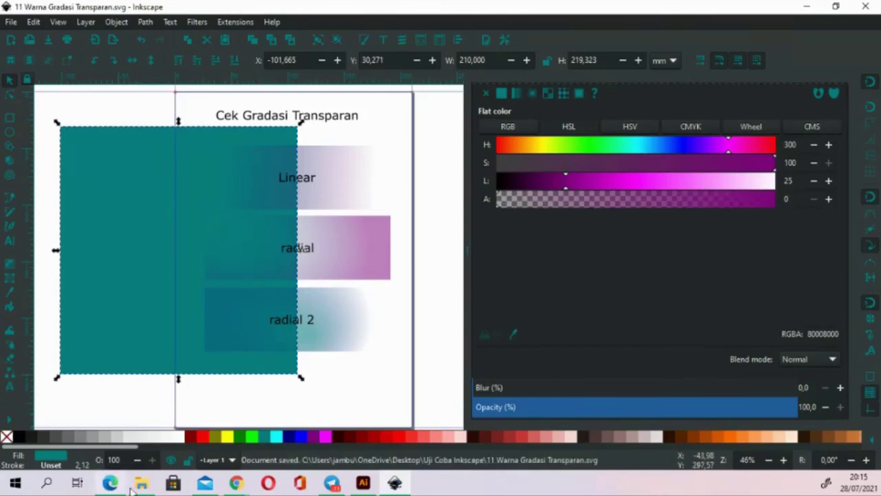
left_click(141, 484)
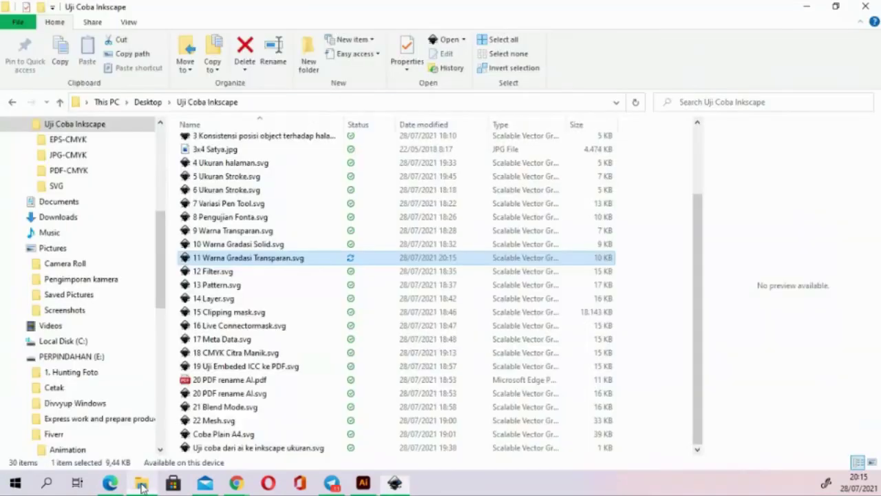
Open the gradient SVG in Illustrator, close it without saving, and right-click the file again.
right_click(232, 265)
mouse_move(318, 309)
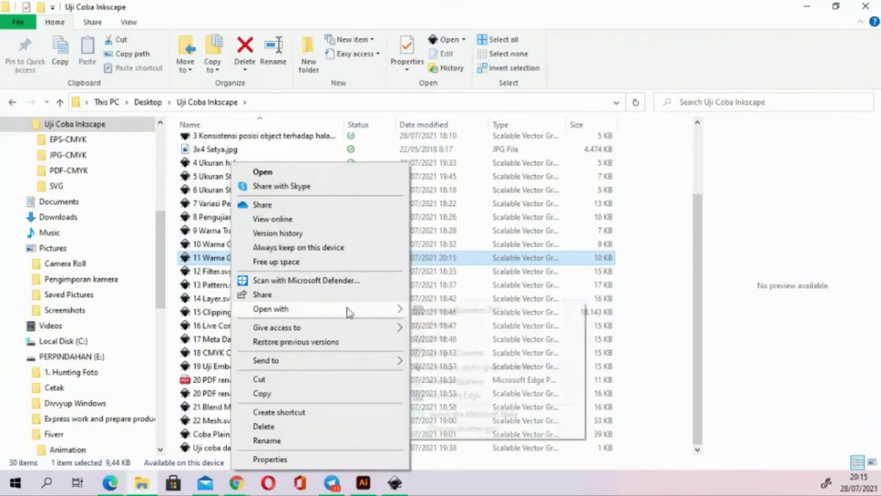
left_click(435, 313)
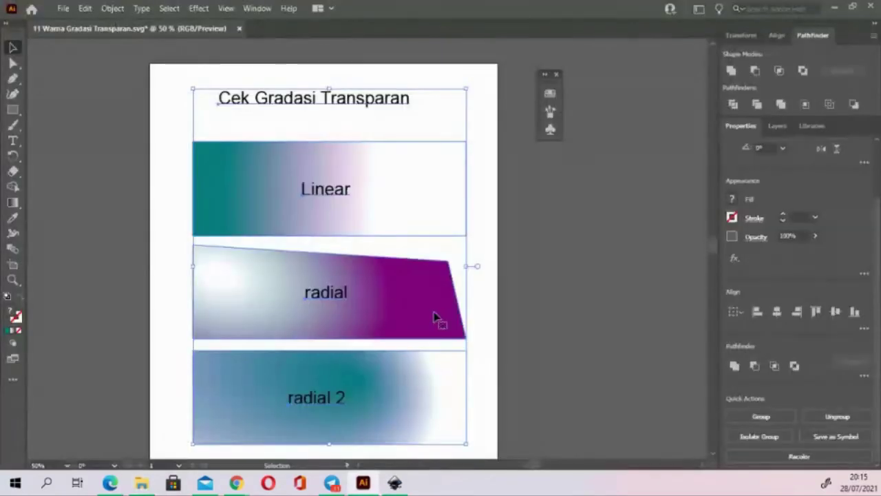
left_click(239, 28)
left_click(506, 257)
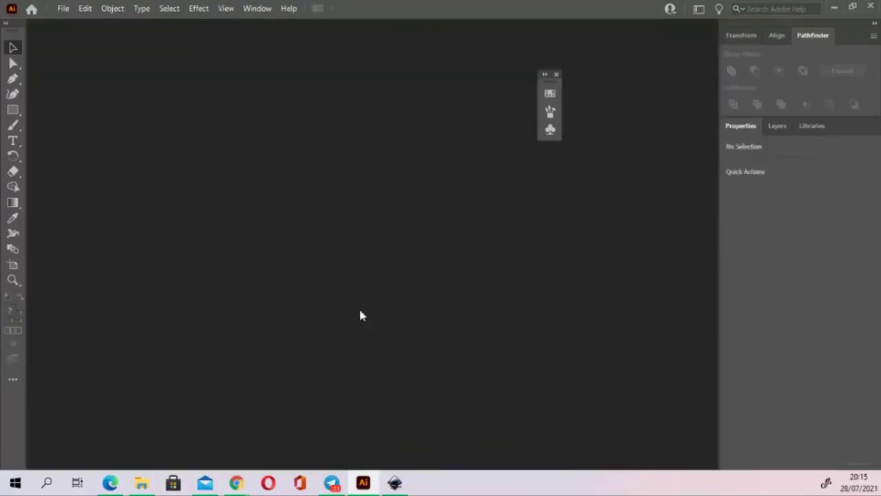
key("alt+Tab")
right_click(247, 258)
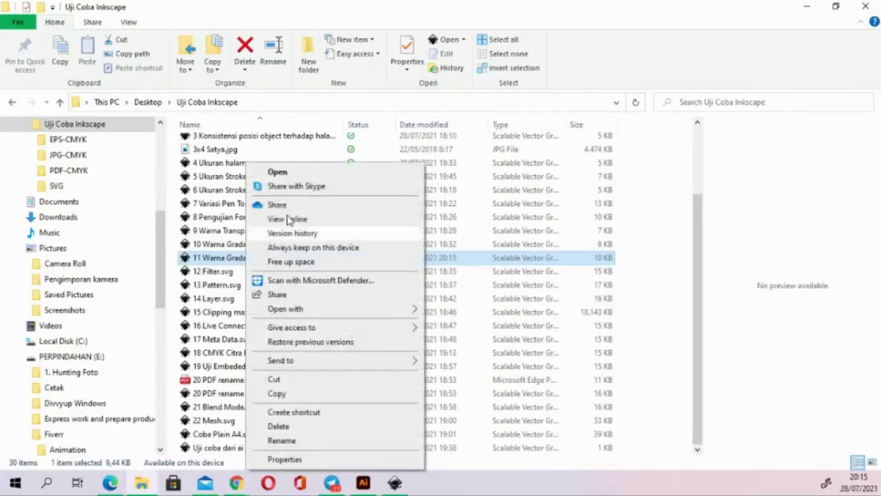
Reopen 11 Warna Gradasi Transparan.svg in Illustrator and enter the artwork group.
left_click(440, 311)
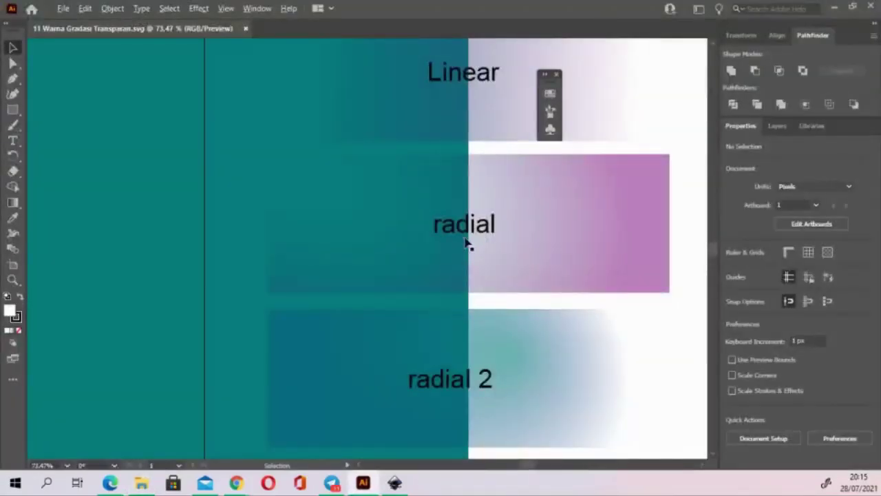
scroll(466, 241, "down", 2)
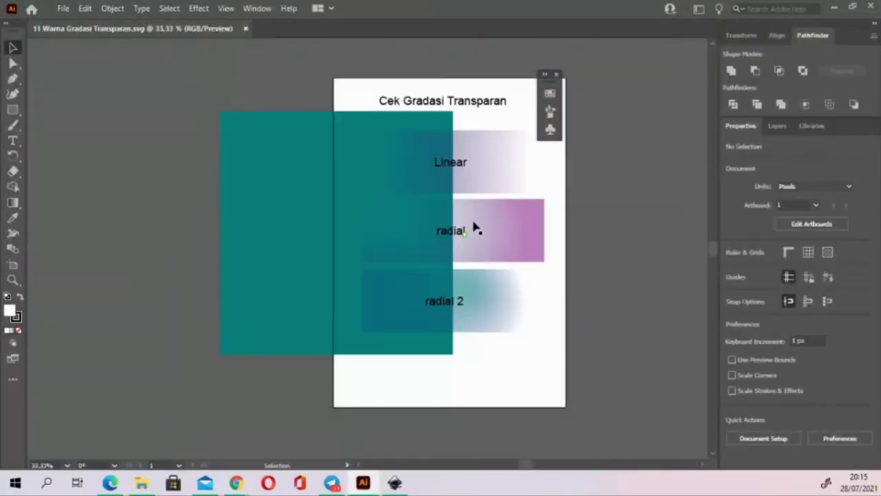
scroll(485, 218, "up", 2)
scroll(485, 217, "down", 1)
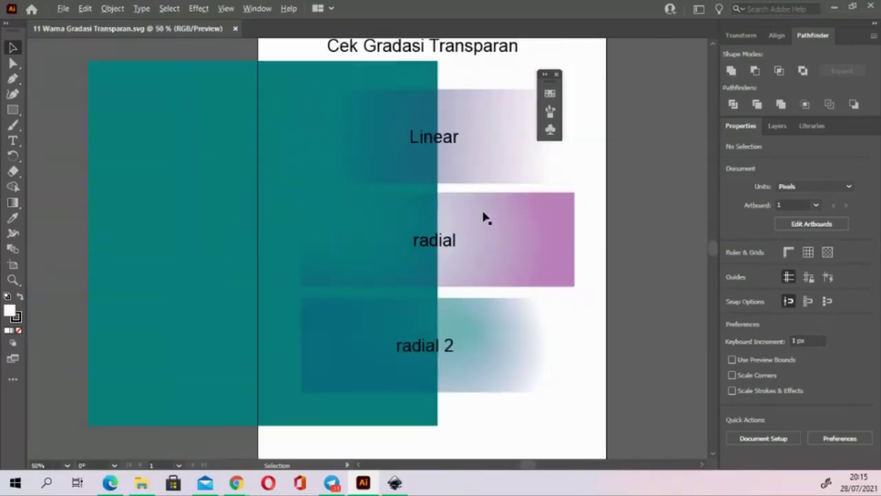
left_click(475, 163)
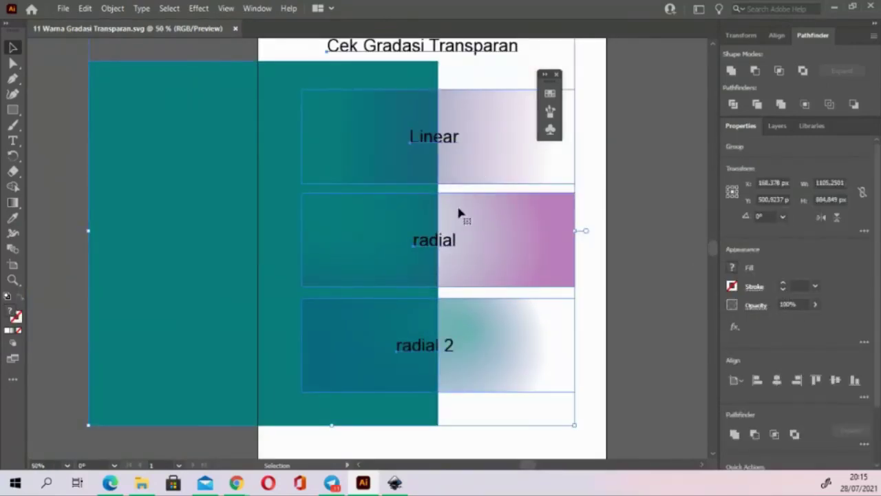
double_click(488, 165)
Check the Linear, radial and radial 2 rectangles' gradients and opacities, then close the document.
left_click(477, 165)
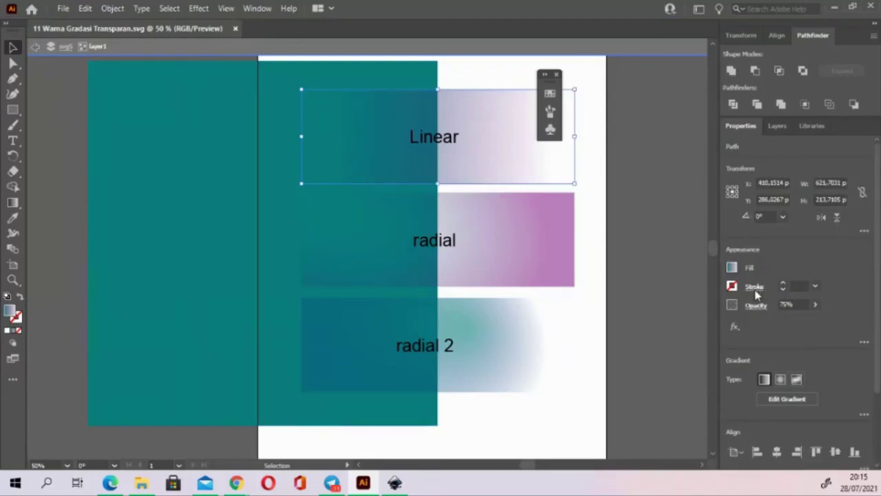
left_click(535, 246)
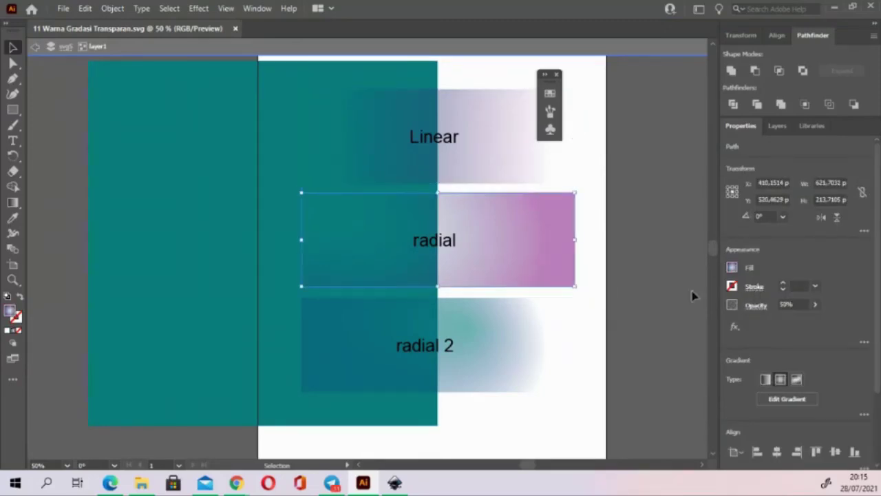
left_click(490, 365)
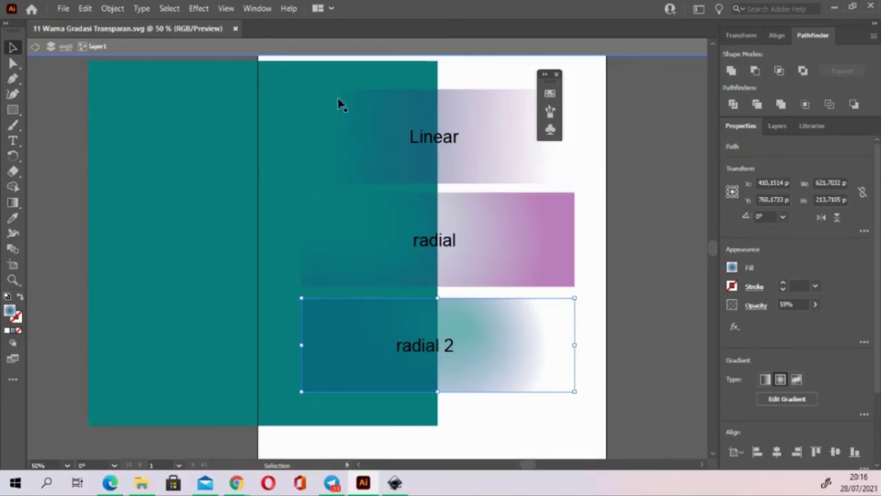
left_click(235, 29)
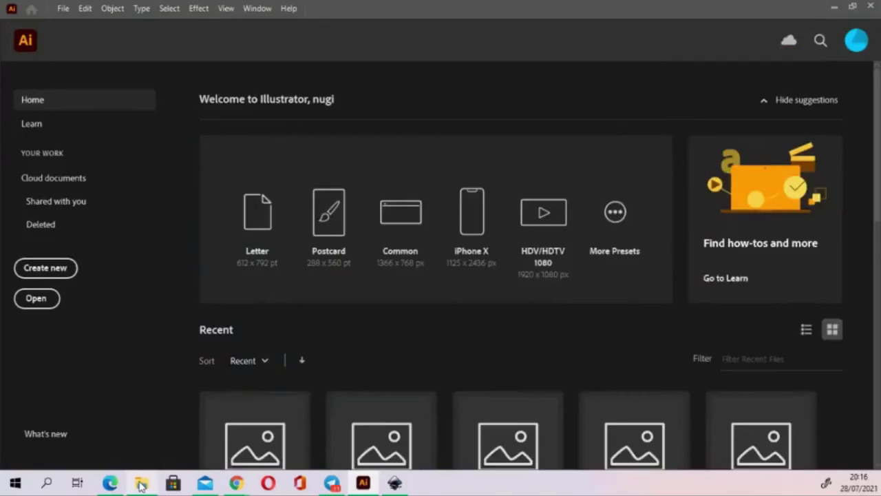
left_click(140, 483)
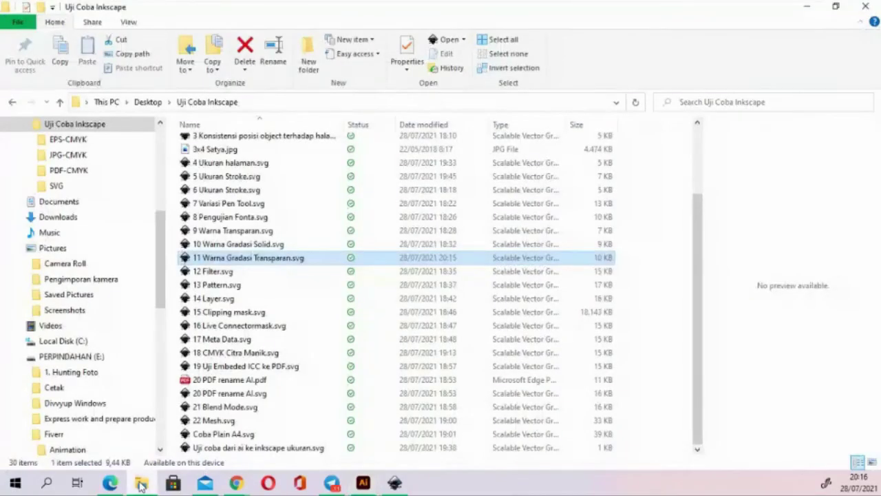